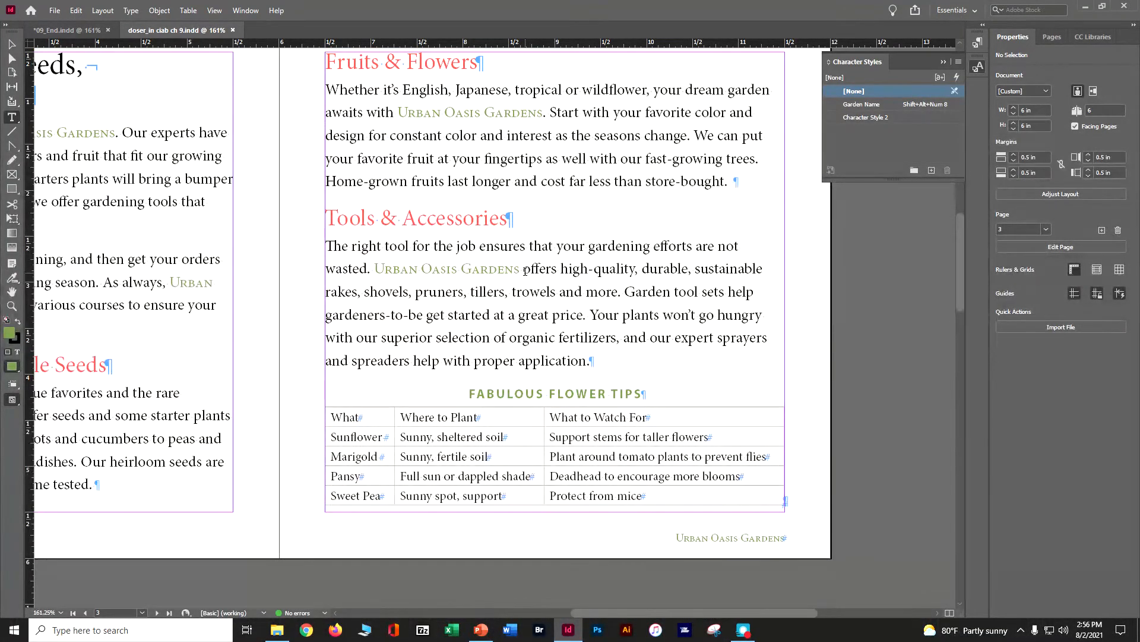
Review the vegetable listings on pages 4 and 5 and compare them with the finished formatting in 09_End.indd.
scroll(525, 271, down, 15)
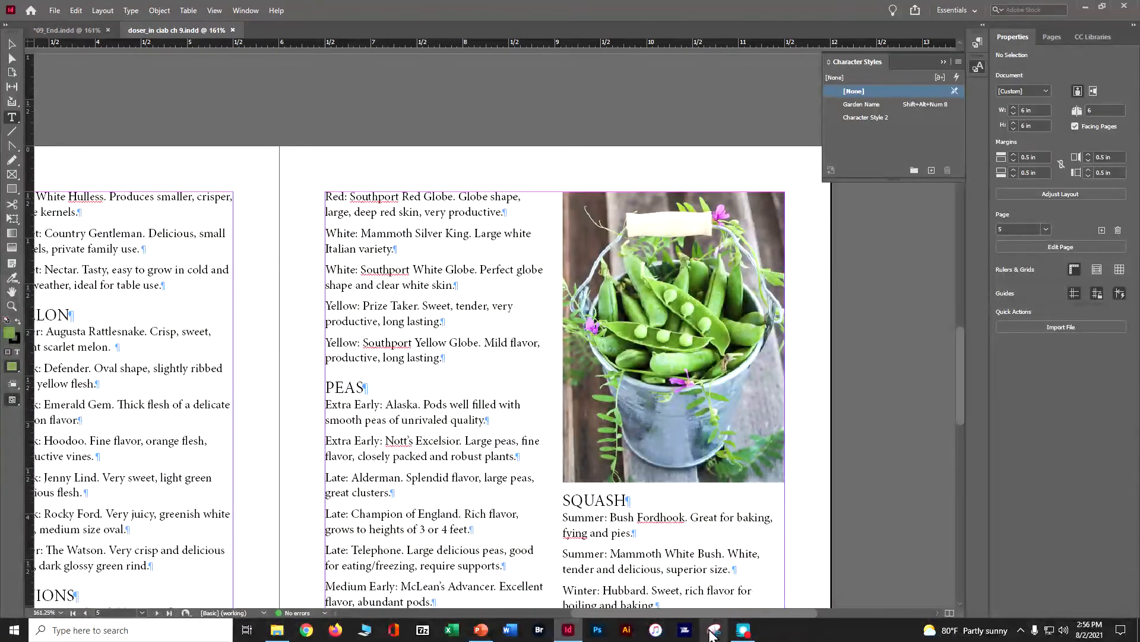
drag(711, 613, 623, 610)
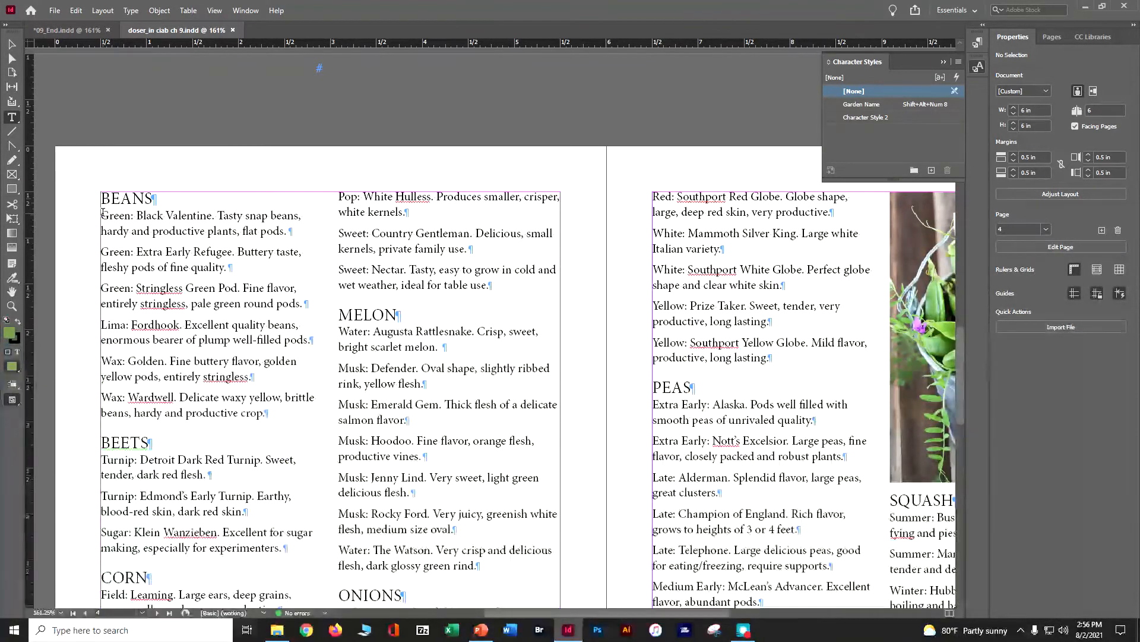
click(83, 34)
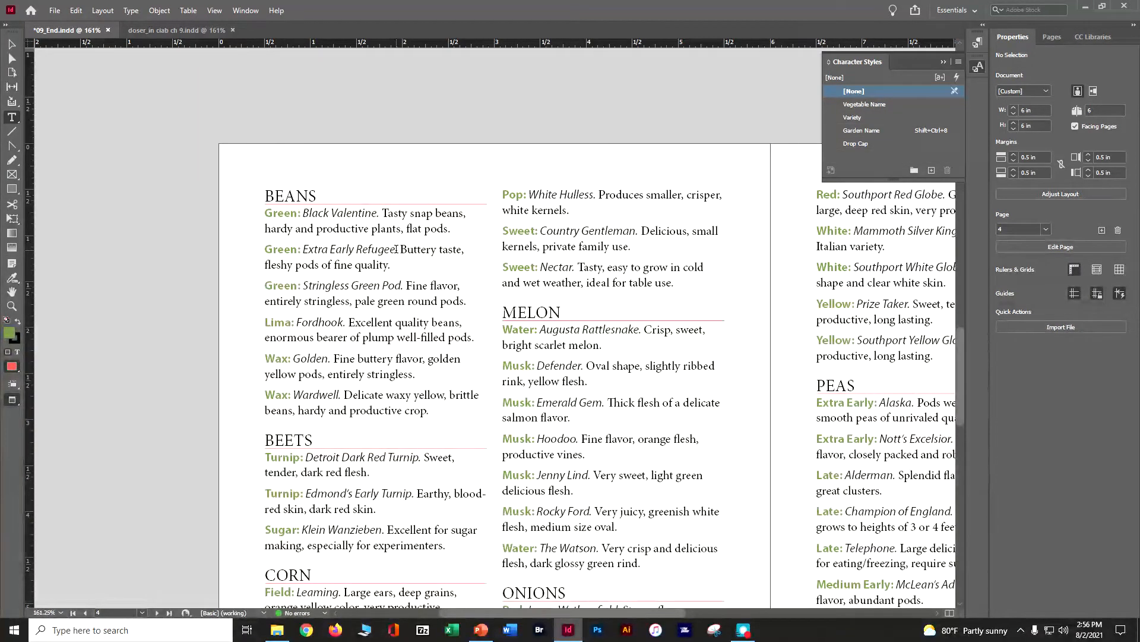
click(141, 25)
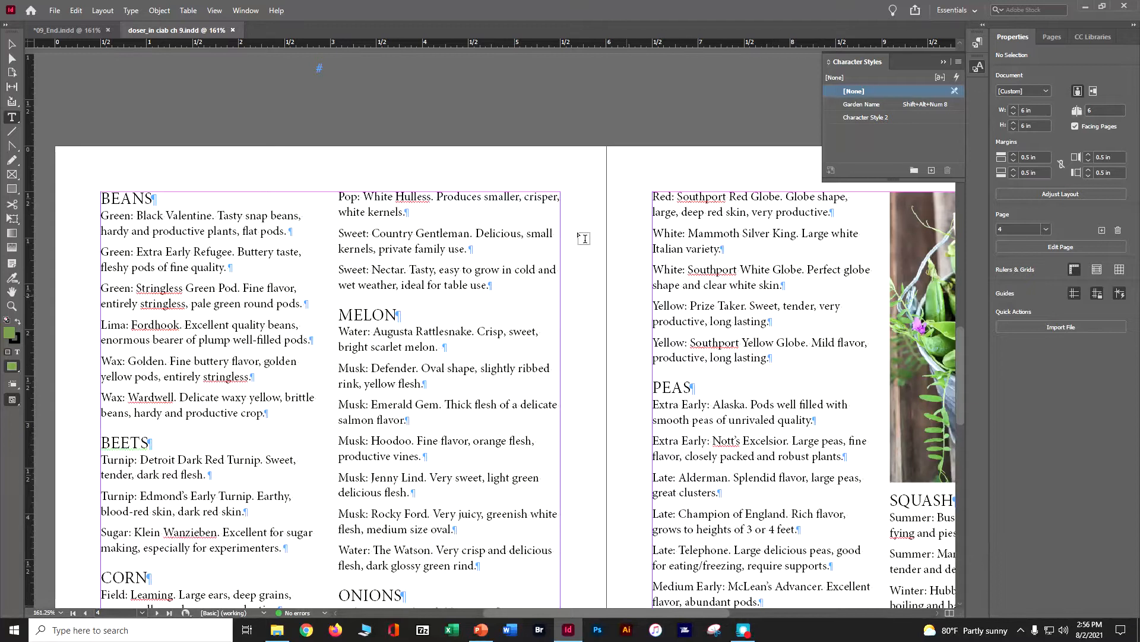
Start a new character style named Variety from the word "Green:" in the first BEANS entry.
click(134, 215)
drag(135, 215, 106, 219)
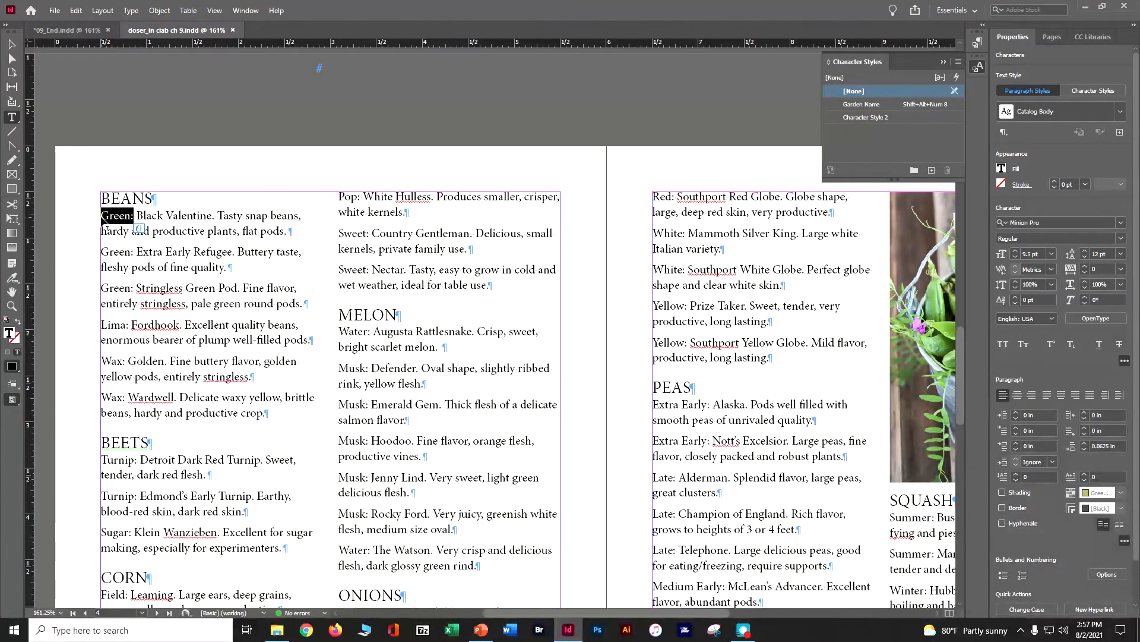
click(959, 60)
click(865, 63)
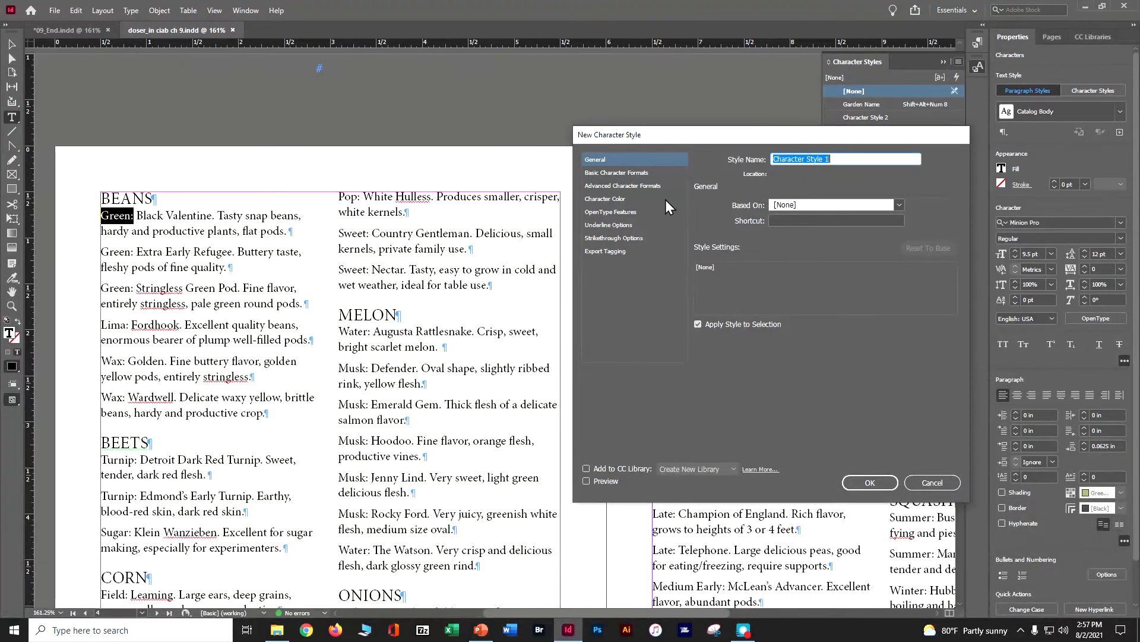
text(Variety)
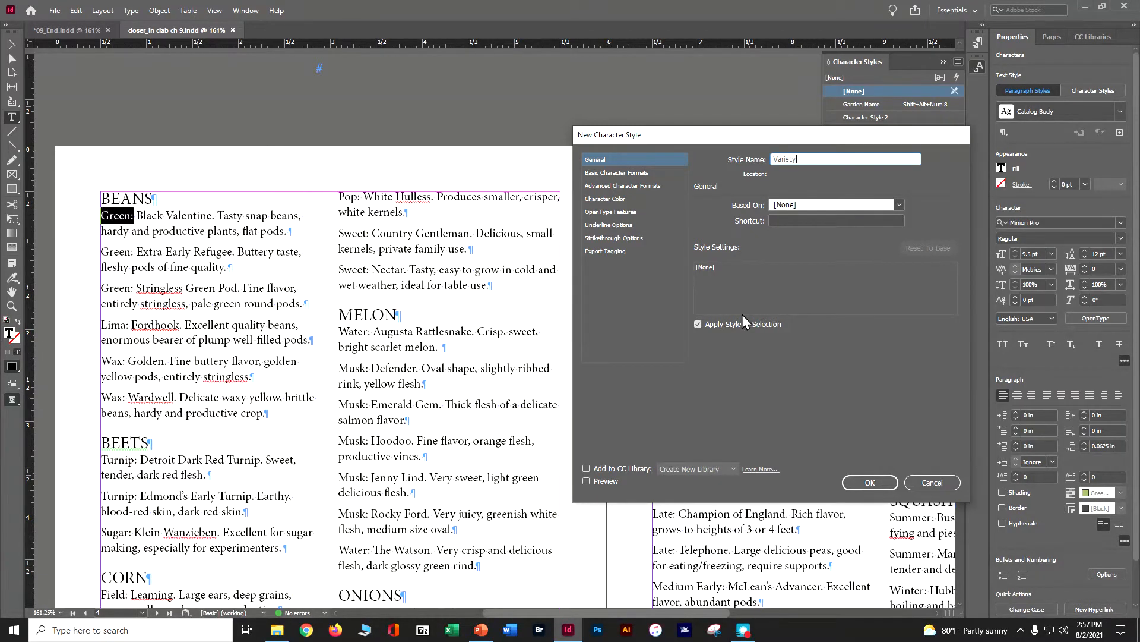
Set the Variety style's font family to Myriad Pro and its font style to Bold.
click(632, 173)
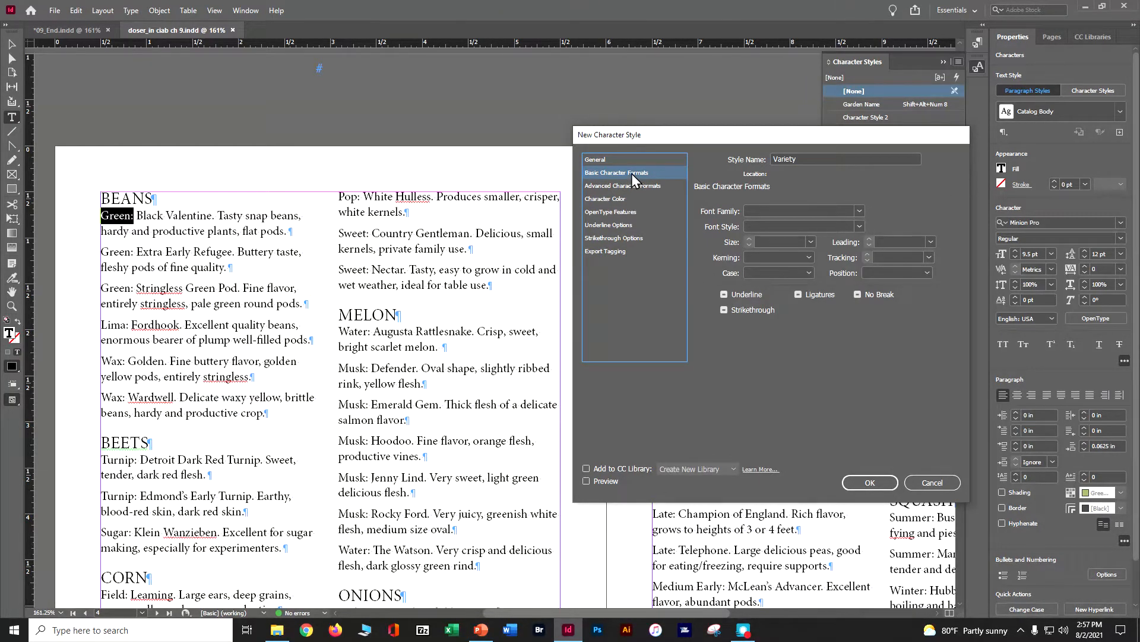
click(859, 212)
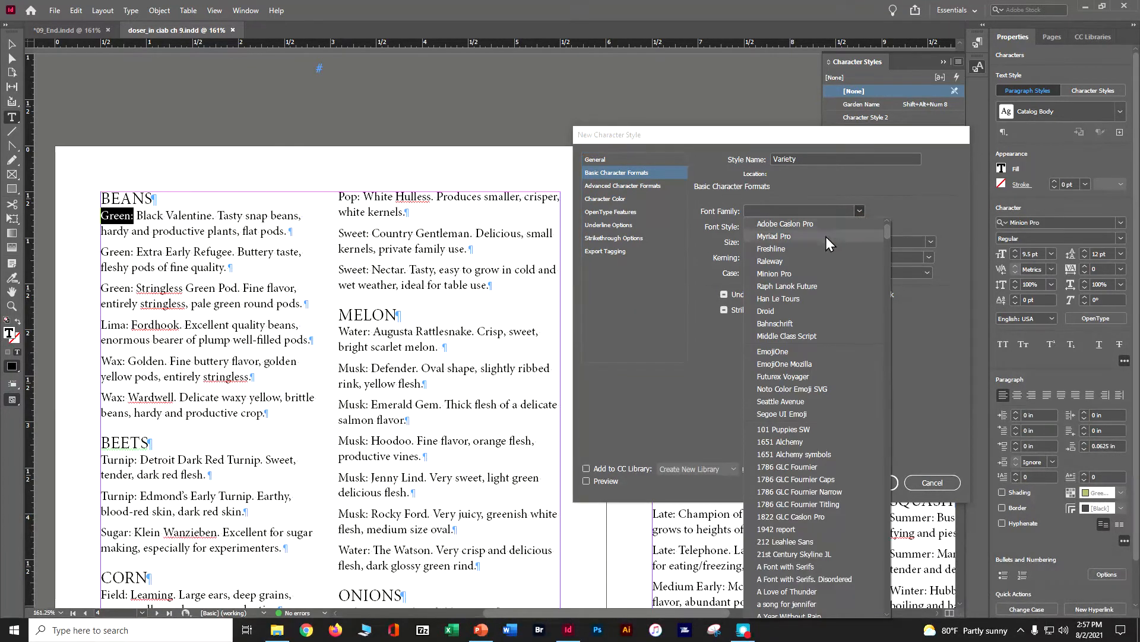
click(825, 236)
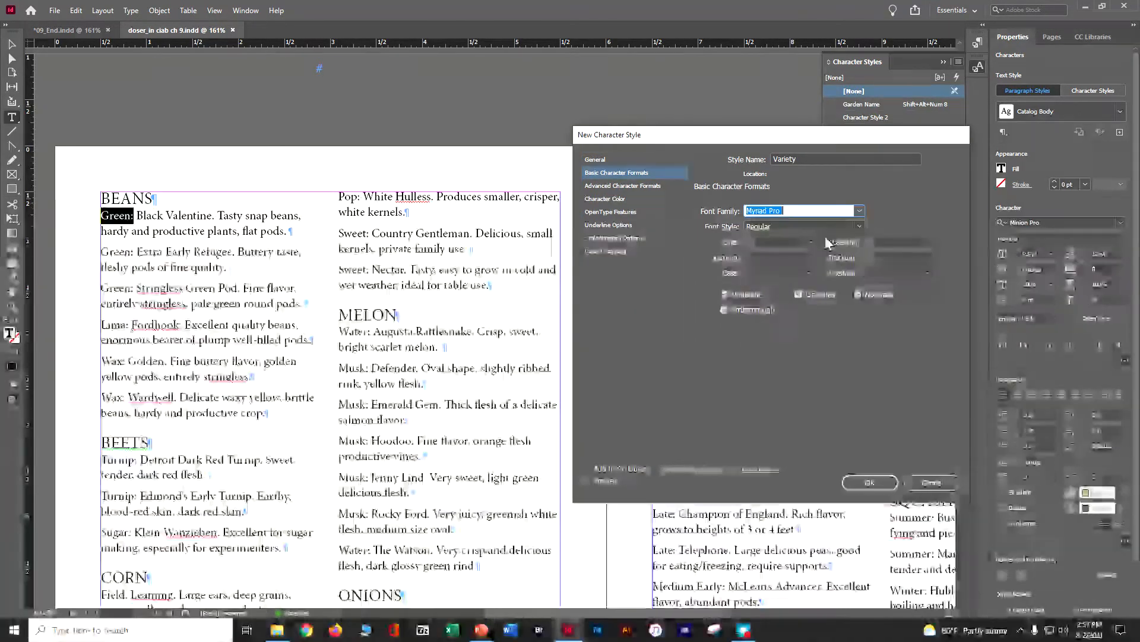
click(860, 228)
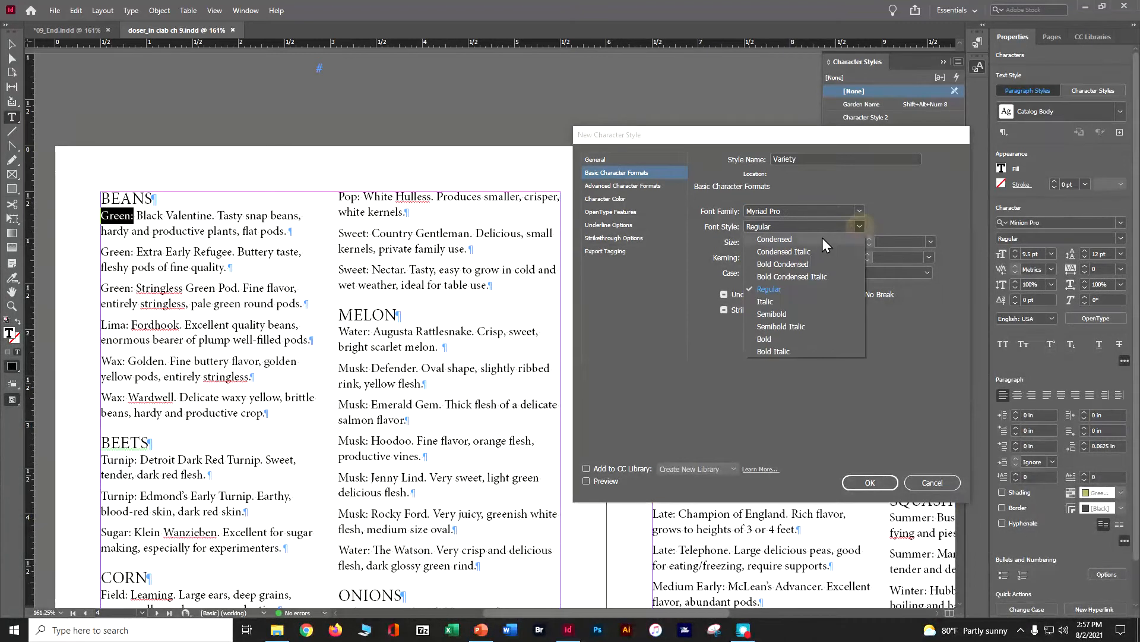
click(786, 339)
text(Bold)
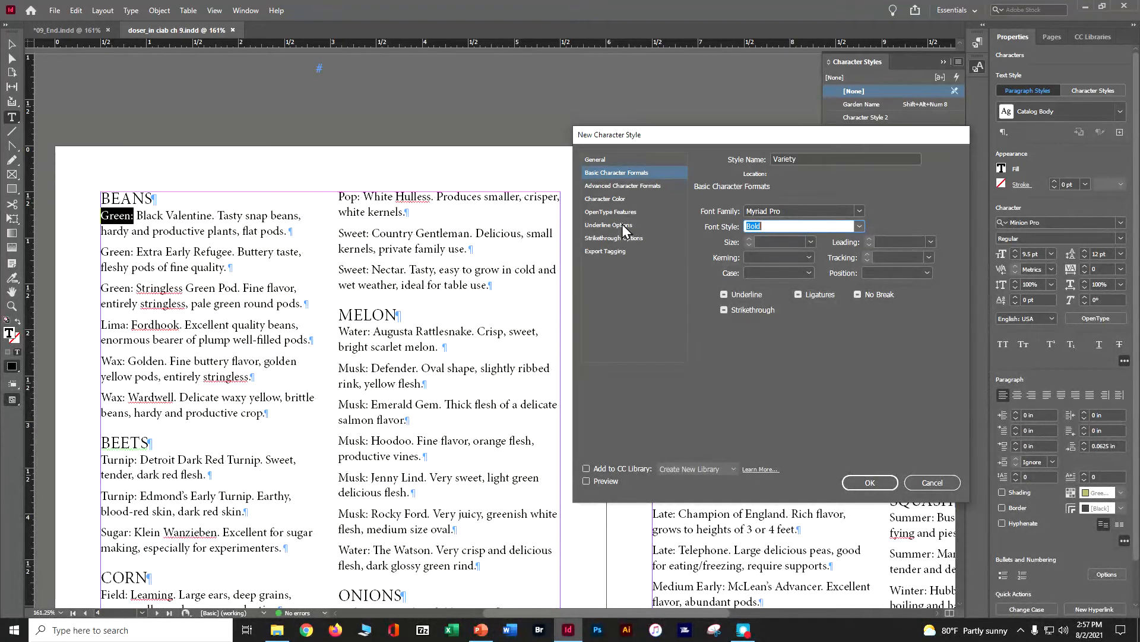
Give the Variety style the Green-Medium character color and create the style.
click(620, 199)
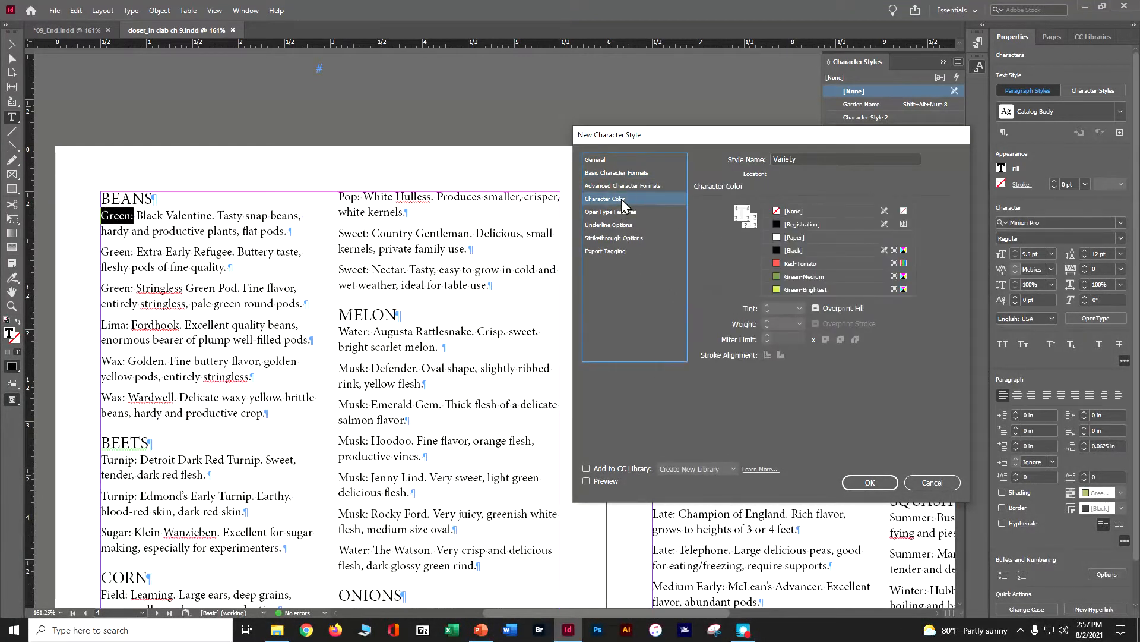
click(828, 277)
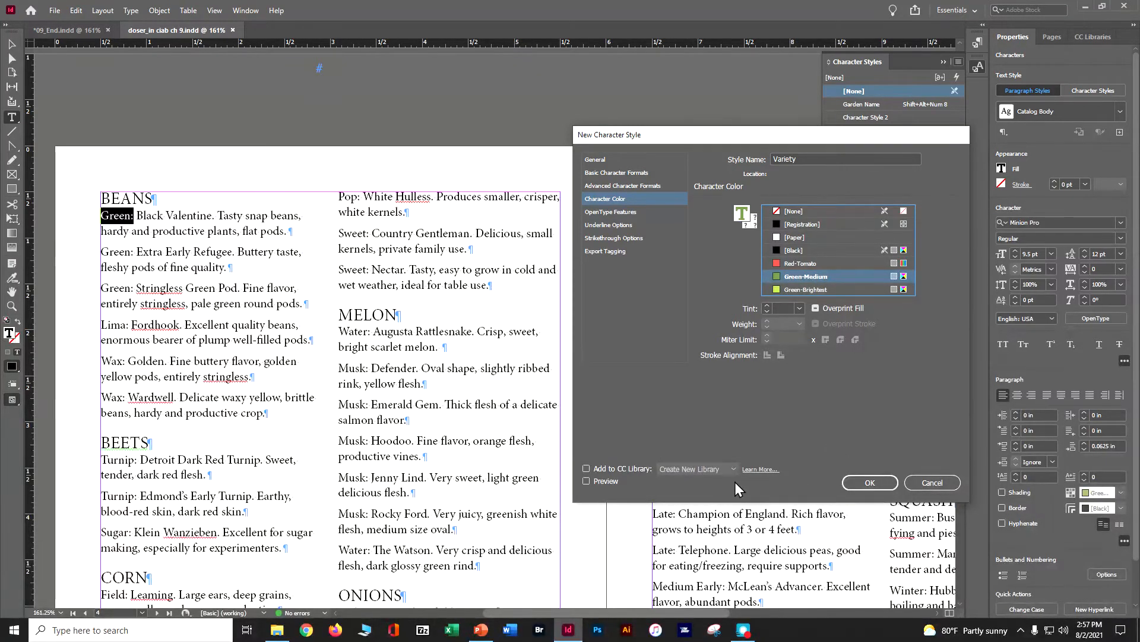
click(853, 486)
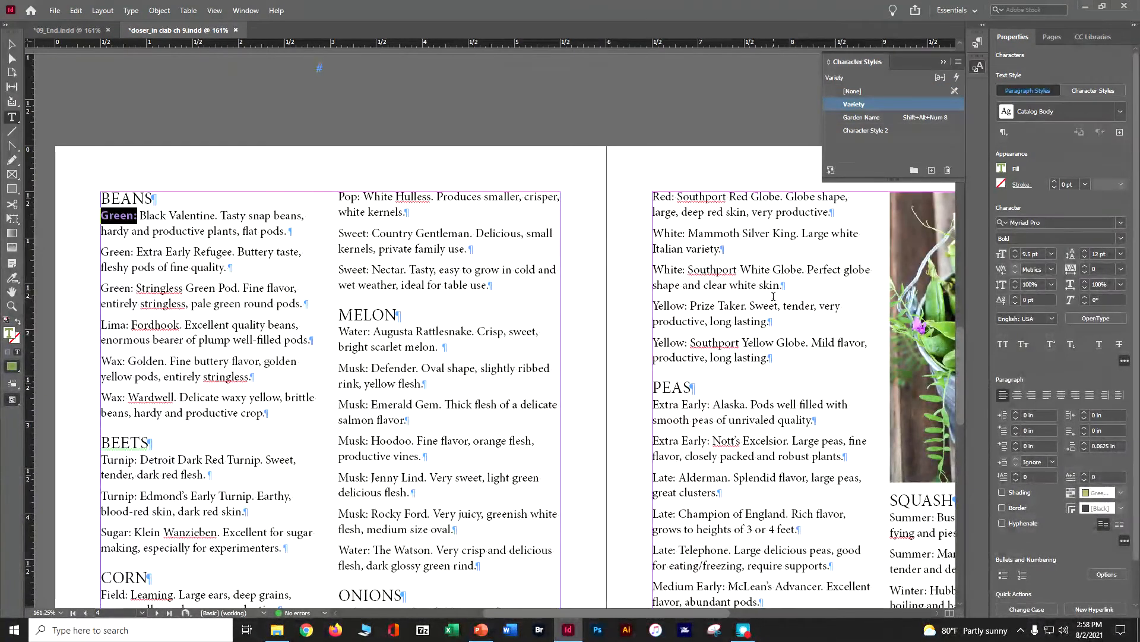
Format "Black Valentine." in the first BEANS entry with the Myriad Pro Italic font.
drag(139, 216, 219, 218)
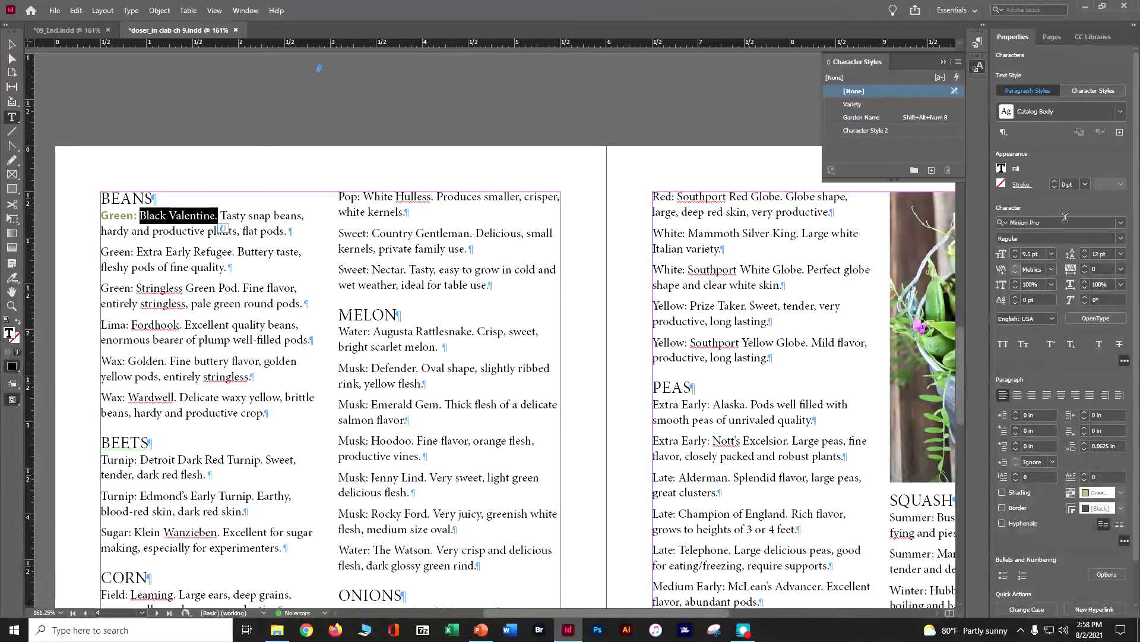
click(1121, 223)
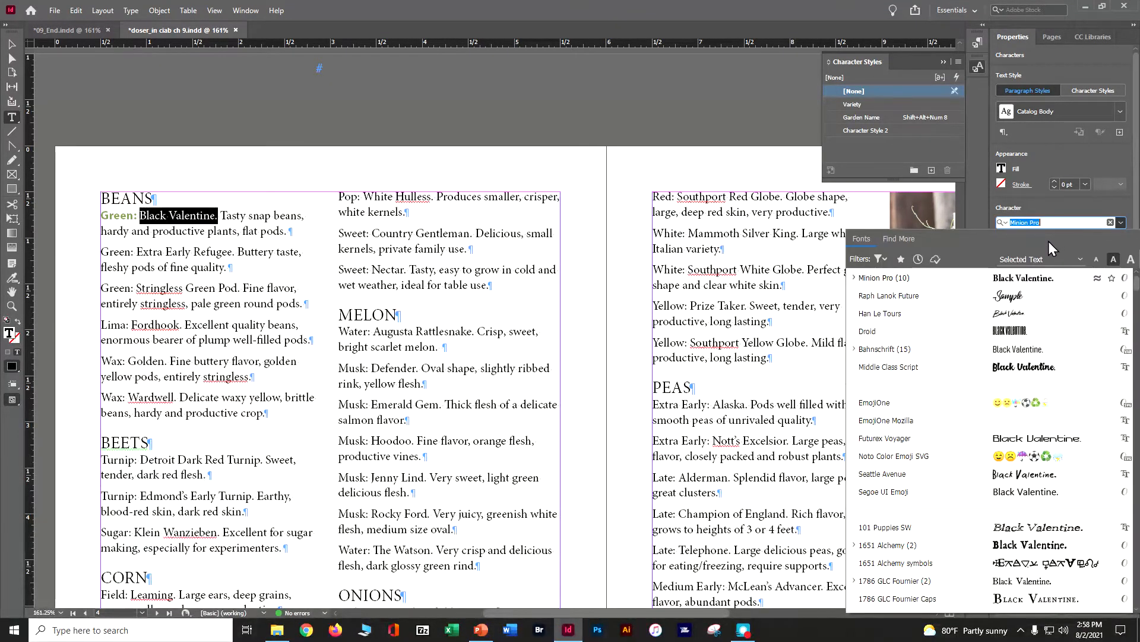
text(mr)
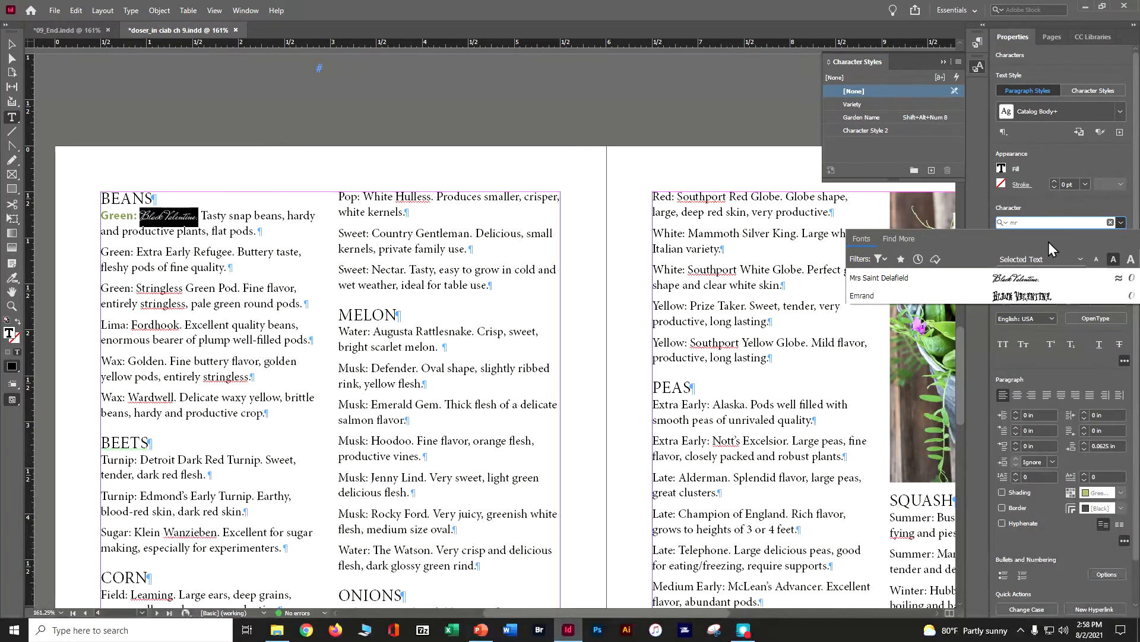
key(BackSpace)
key(BackSpace)
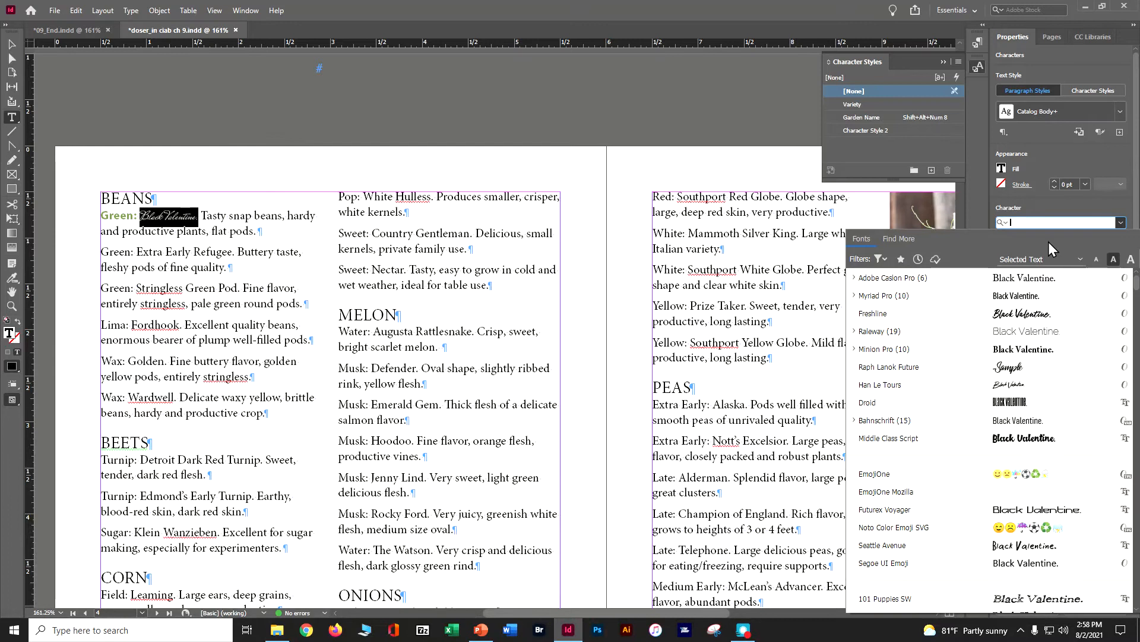
text(yr)
key(BackSpace)
key(BackSpace)
text(myr)
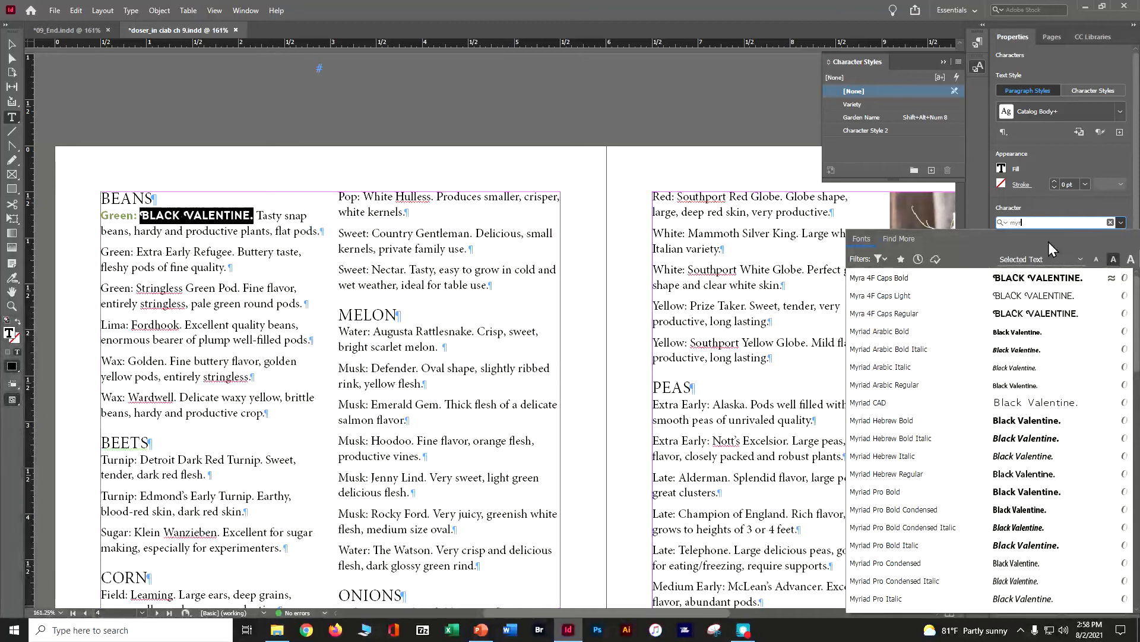
text(iad)
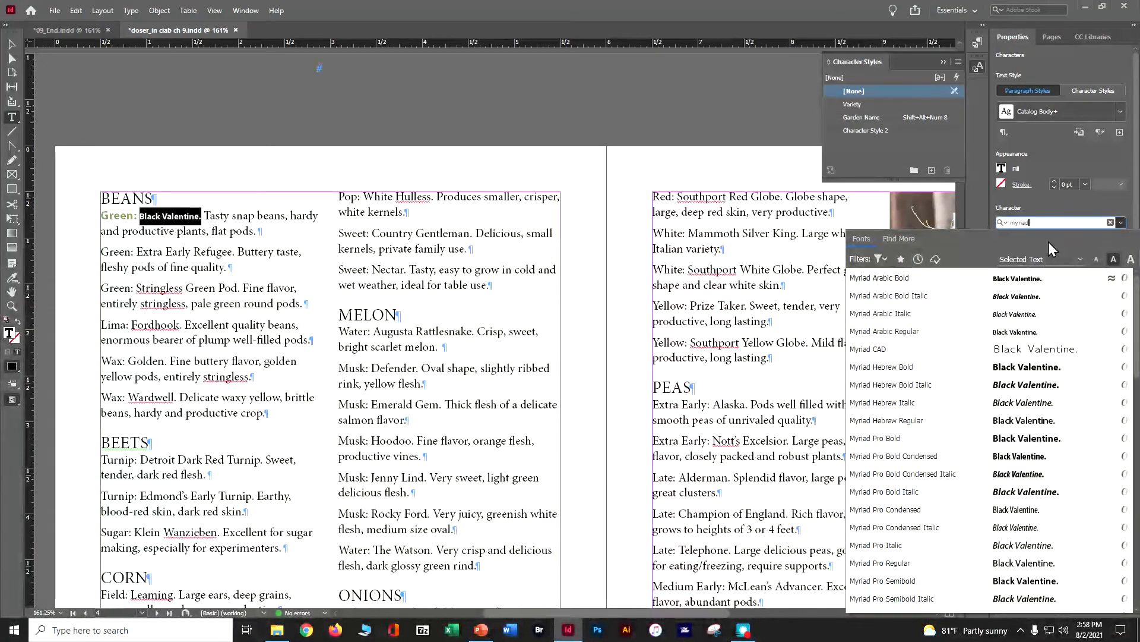
text( pro)
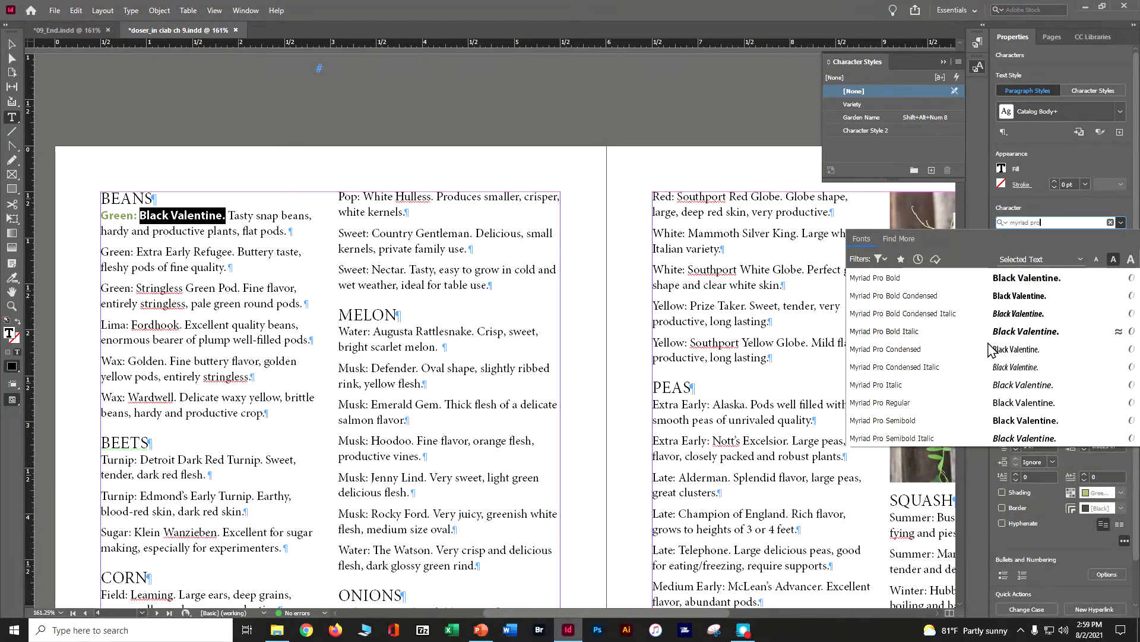
click(988, 391)
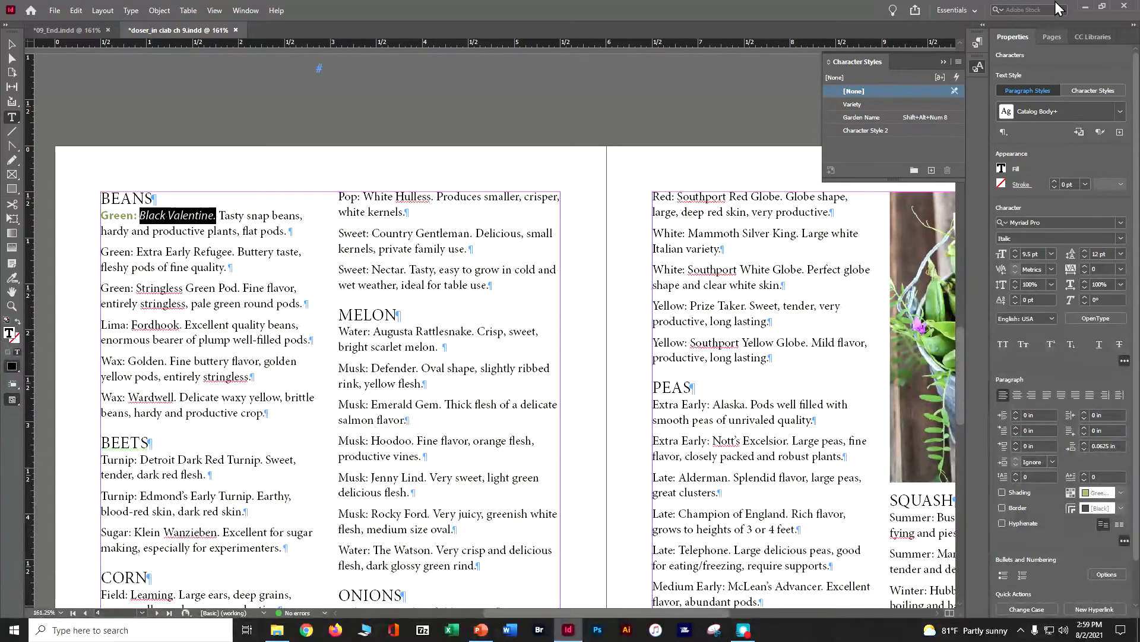
Create a character style named Vegetable Name from the formatted "Black Valentine." text.
click(958, 62)
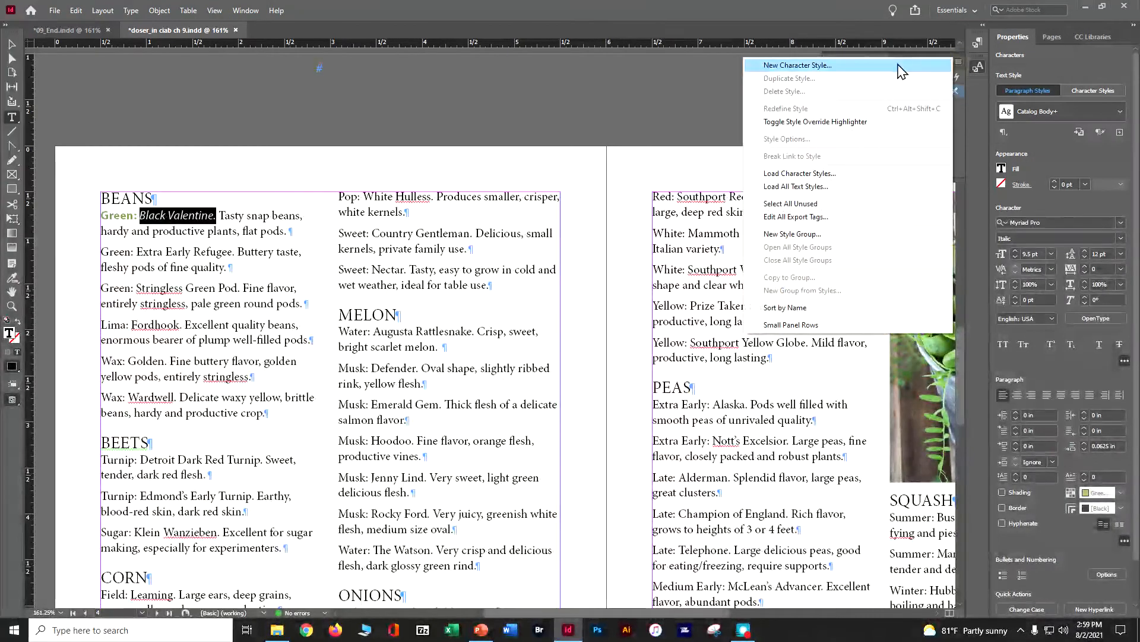
click(897, 66)
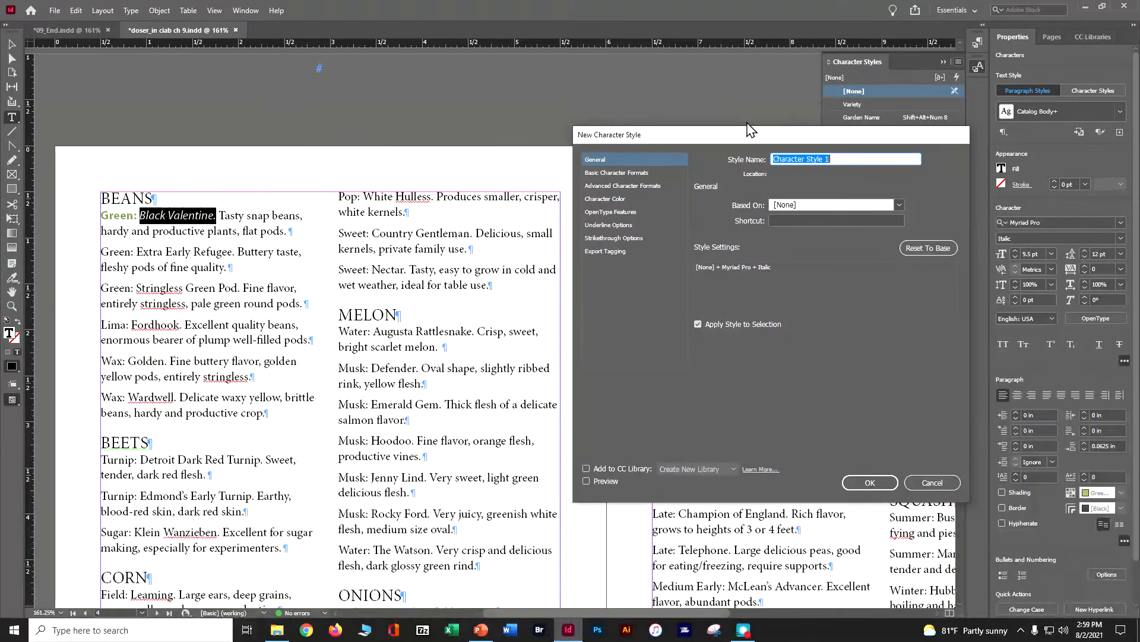
text(Vegetable Name)
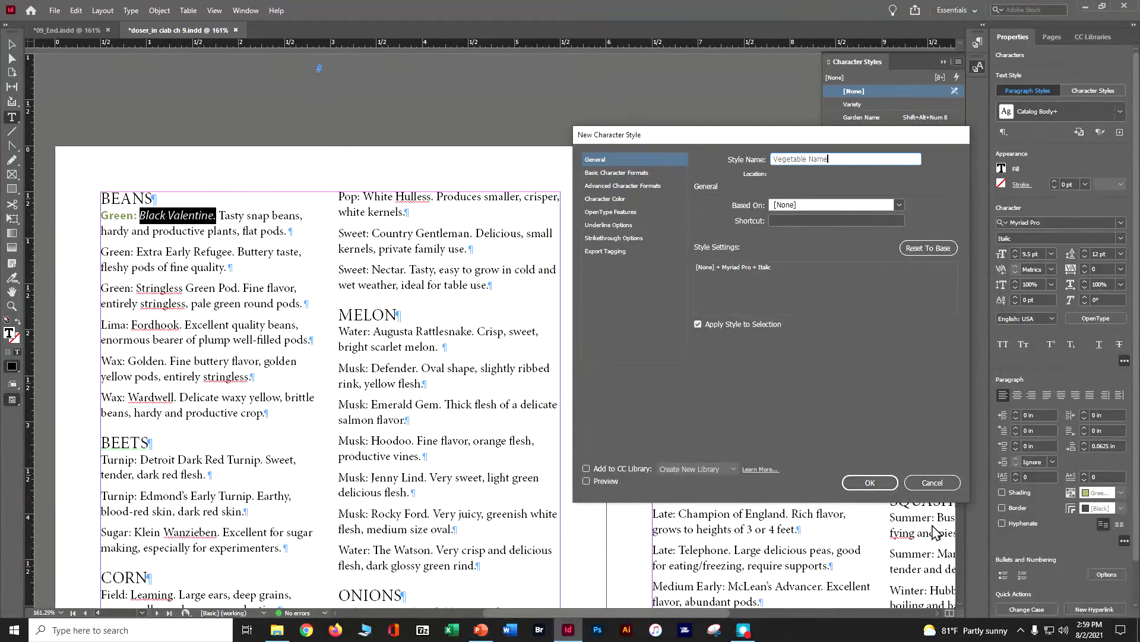
click(866, 486)
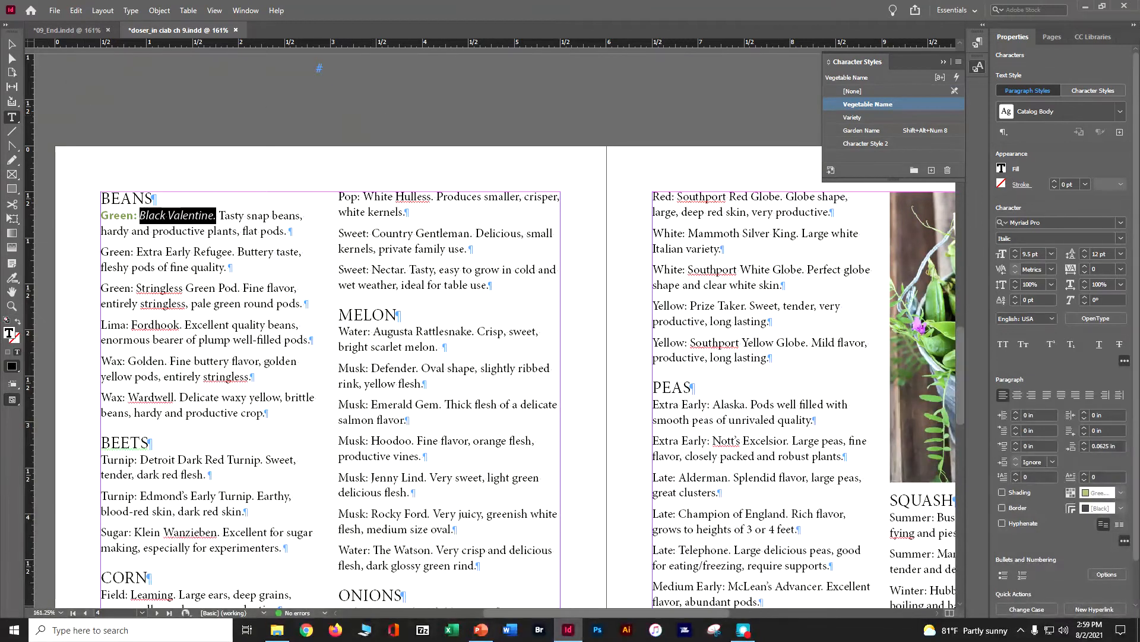
Deselect all text and save the document.
click(76, 10)
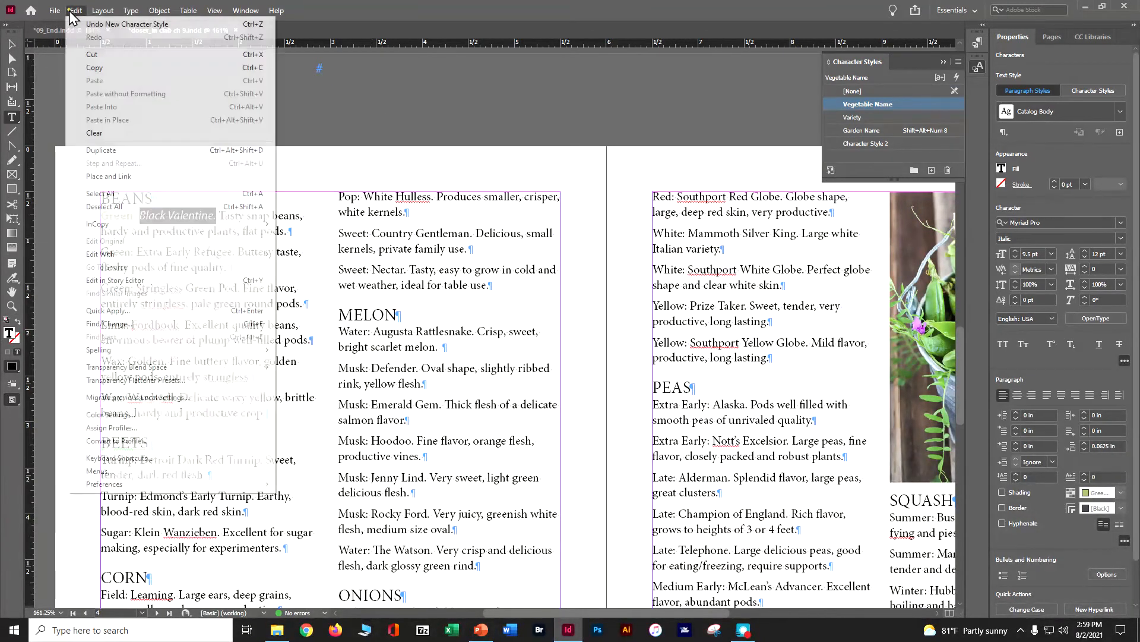
click(118, 206)
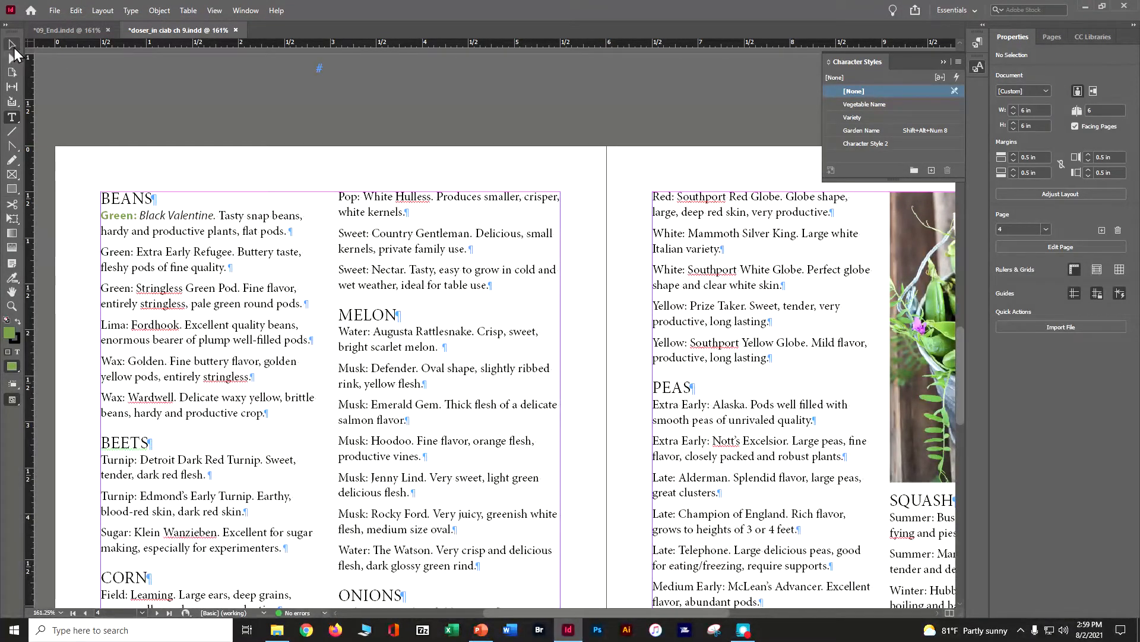
key(ctrl+s)
Add a nested style to the Catalog Body paragraph style that uses the Variety character style.
click(974, 45)
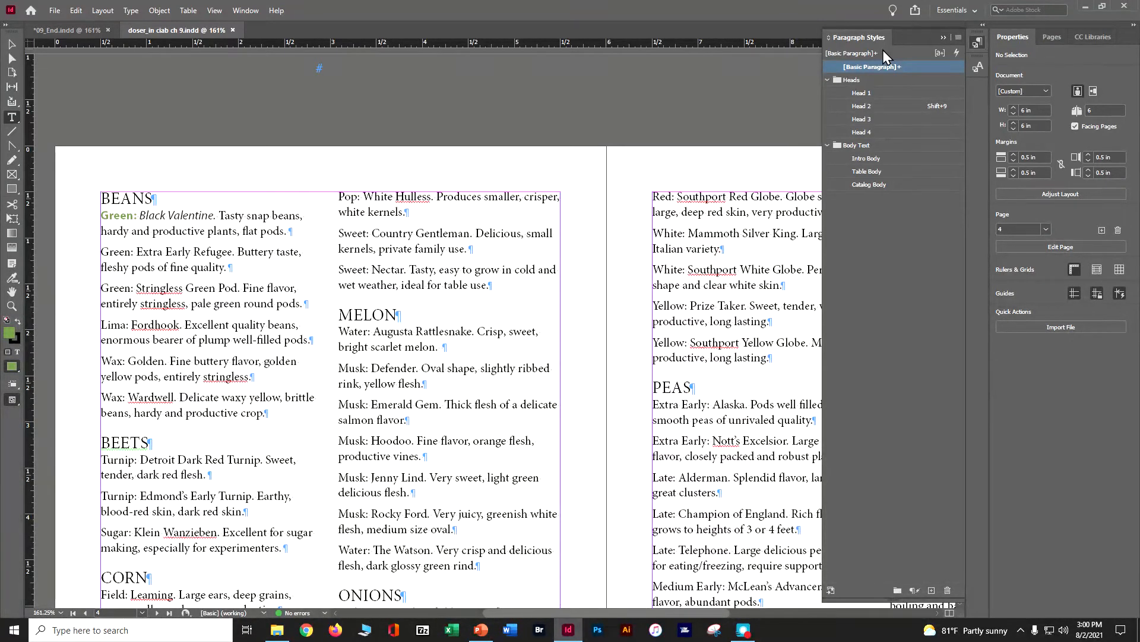
double_click(865, 184)
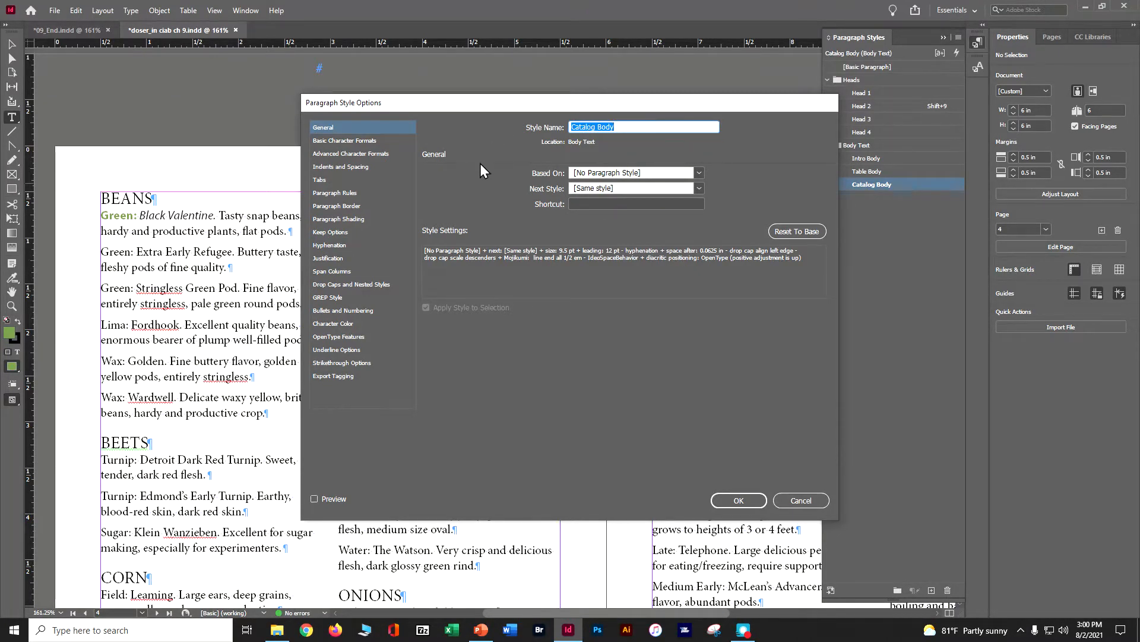
click(364, 288)
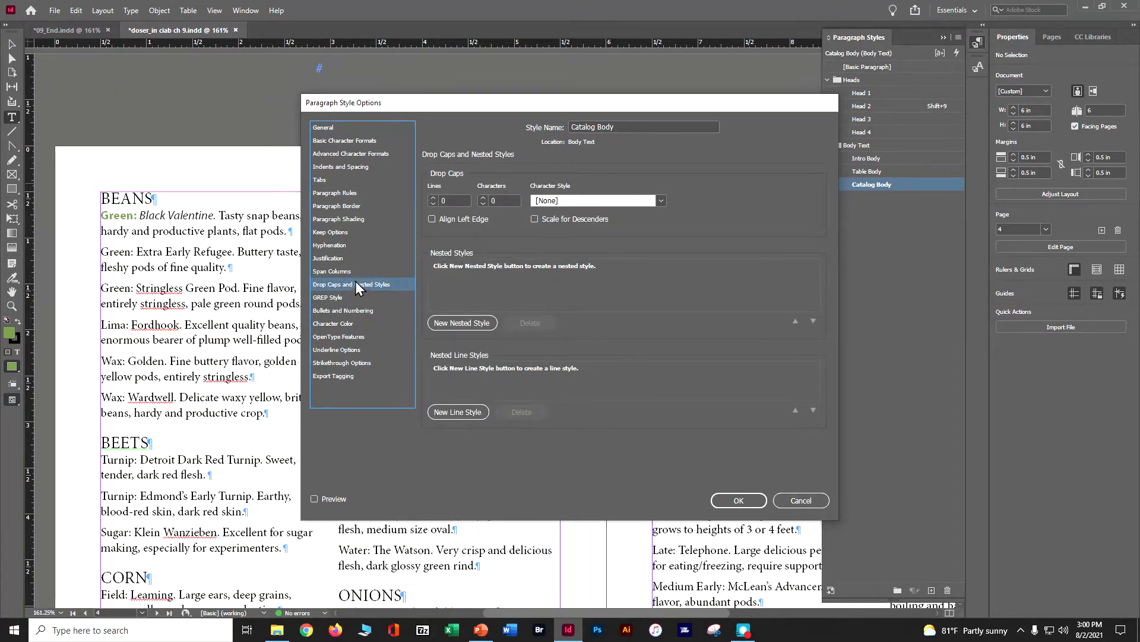
click(437, 323)
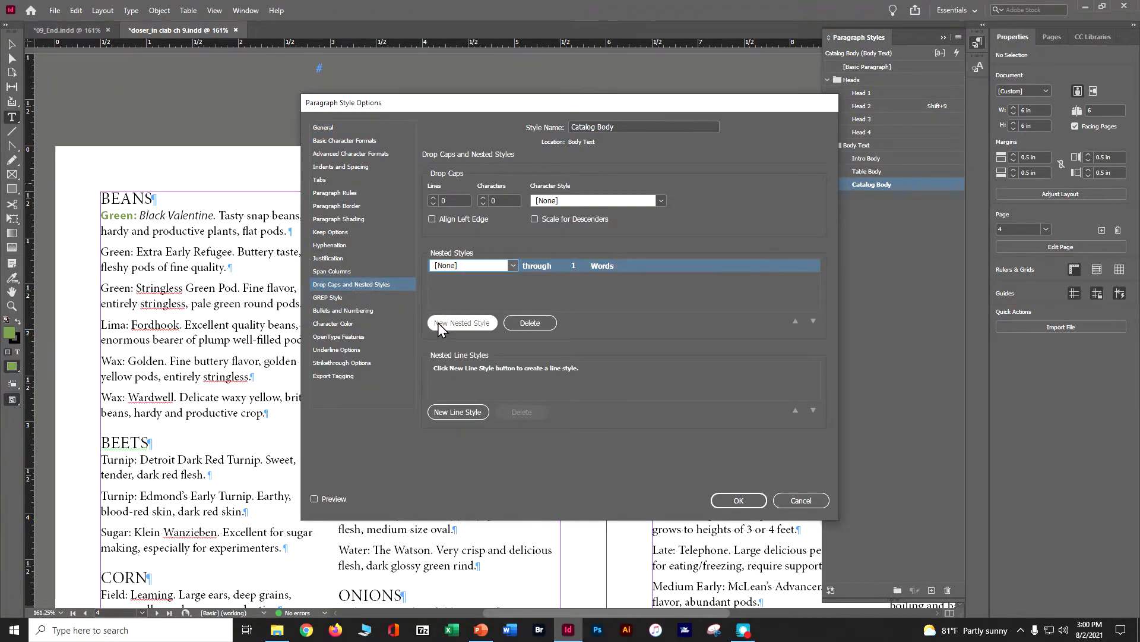
click(511, 266)
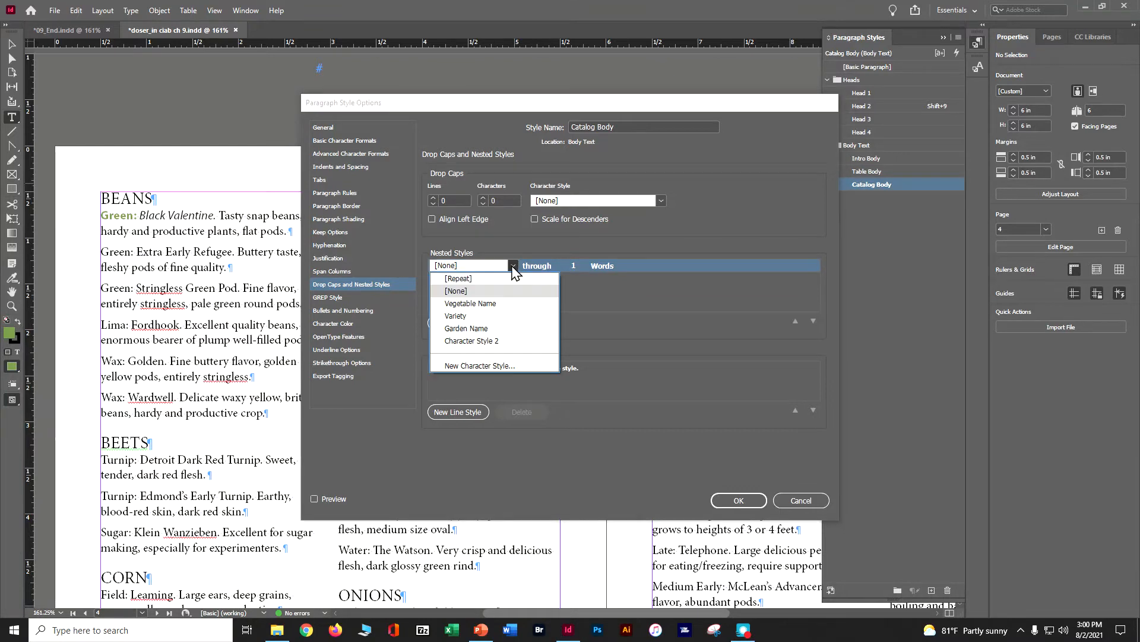
click(500, 317)
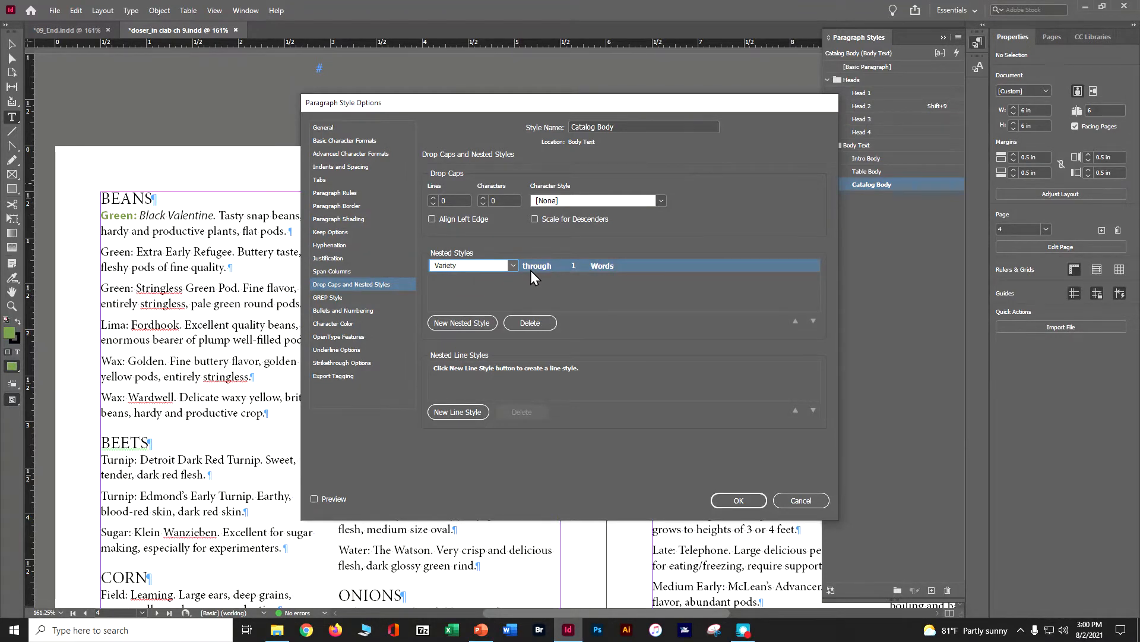
Make the nested Variety style run through 1 colon (:) and turn on the preview.
click(599, 266)
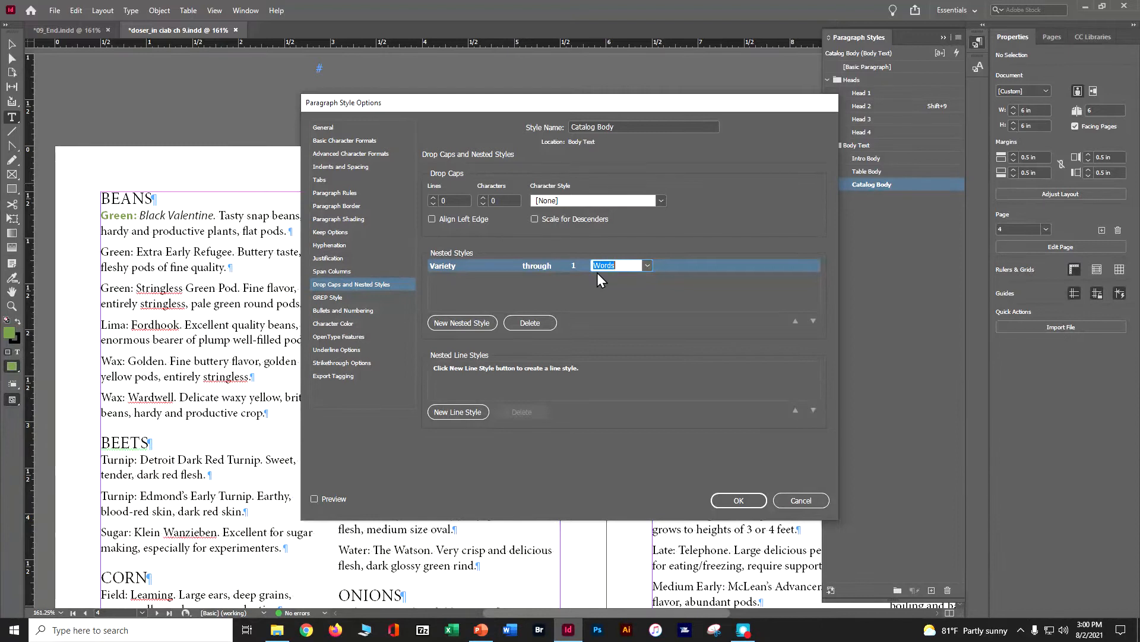
text(:)
click(314, 499)
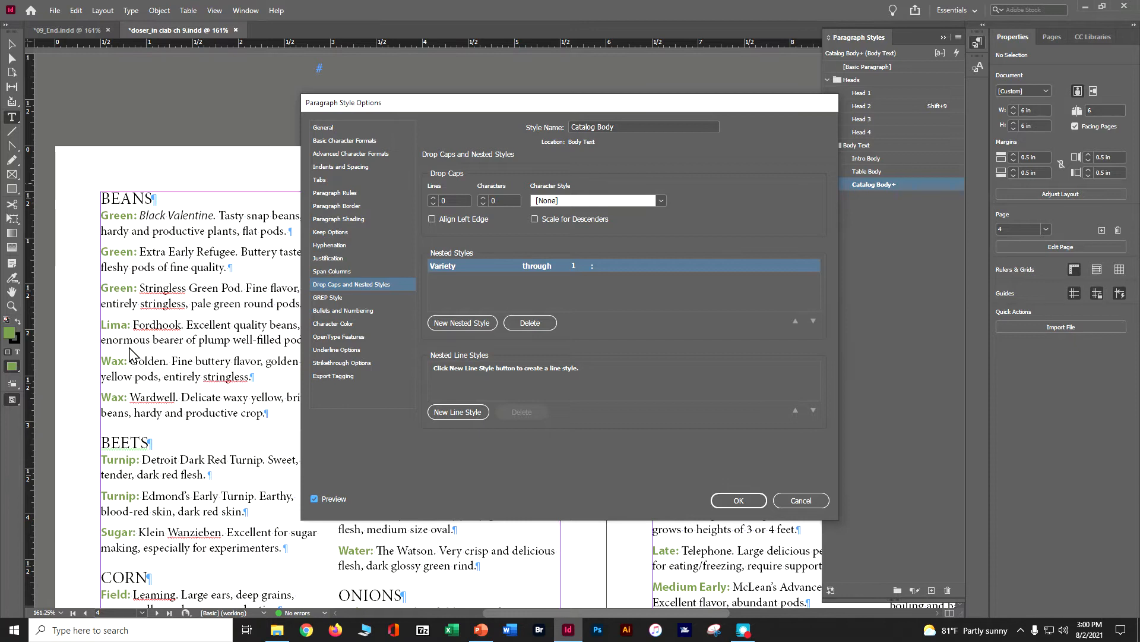
Add a second nested style to Catalog Body that uses the Vegetable Name character style.
click(481, 327)
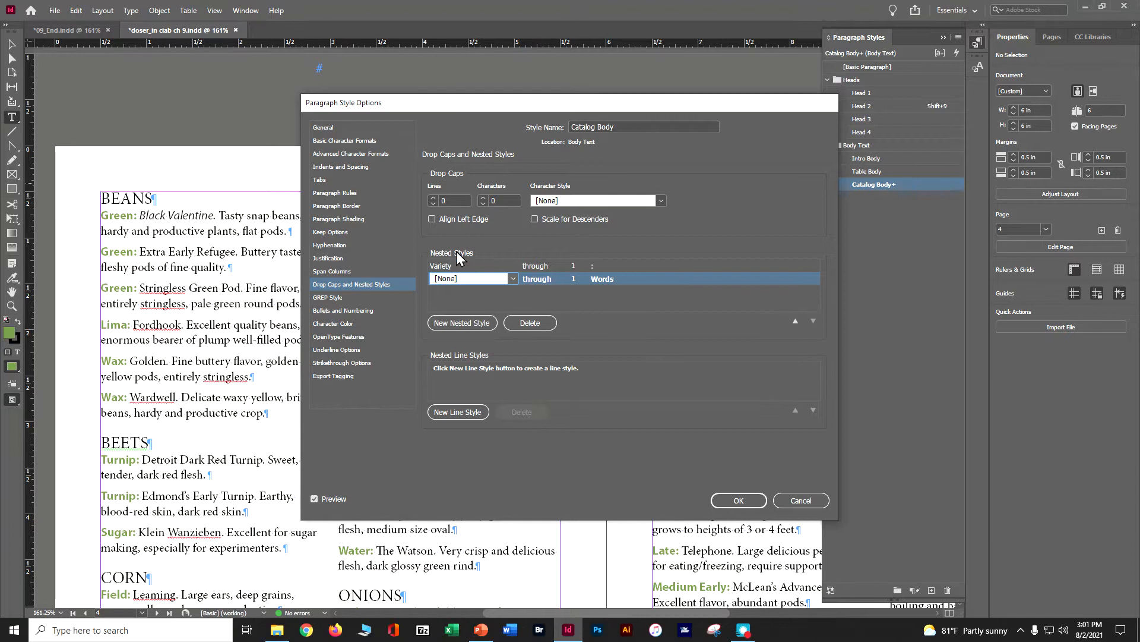
click(512, 278)
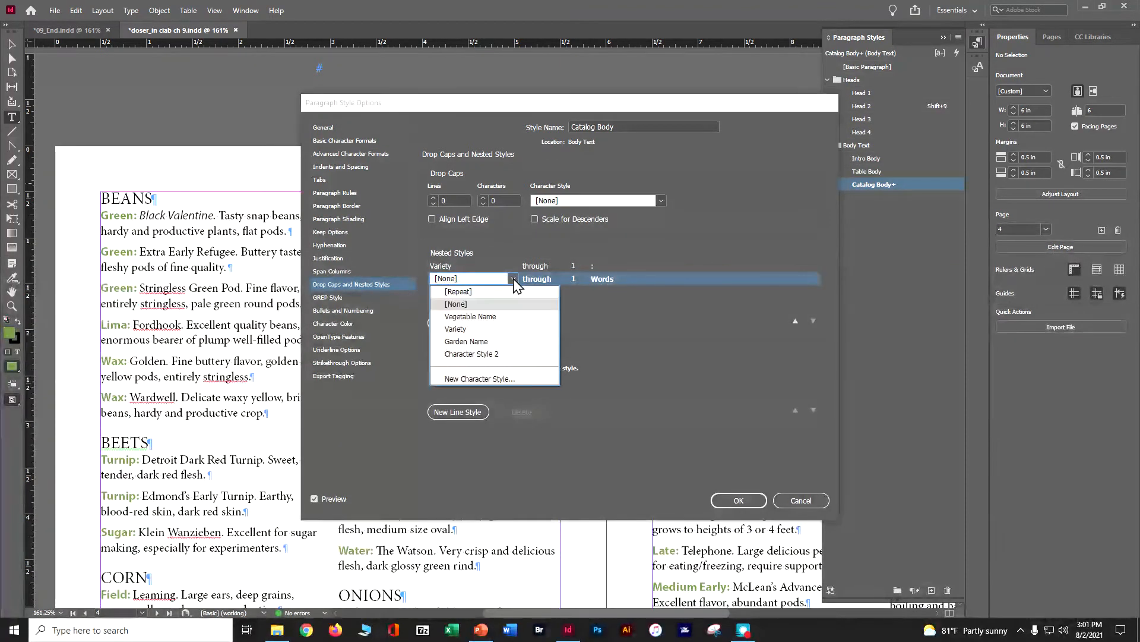
click(503, 316)
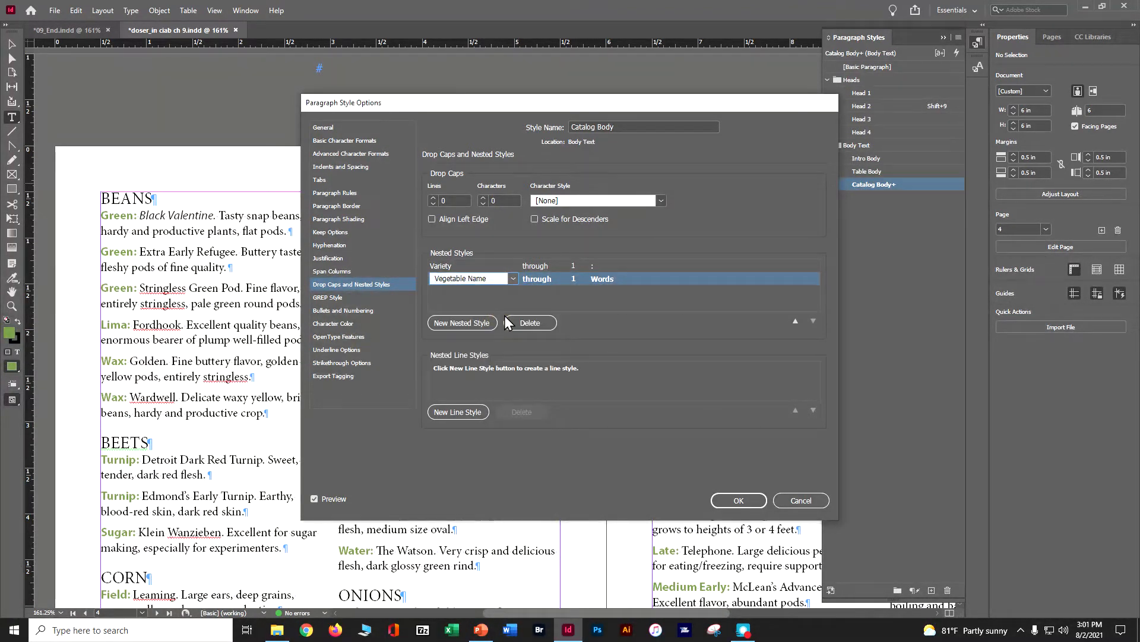
Set the nested Vegetable Name style to apply up to 1 Sentences and accept the Catalog Body style changes.
click(538, 279)
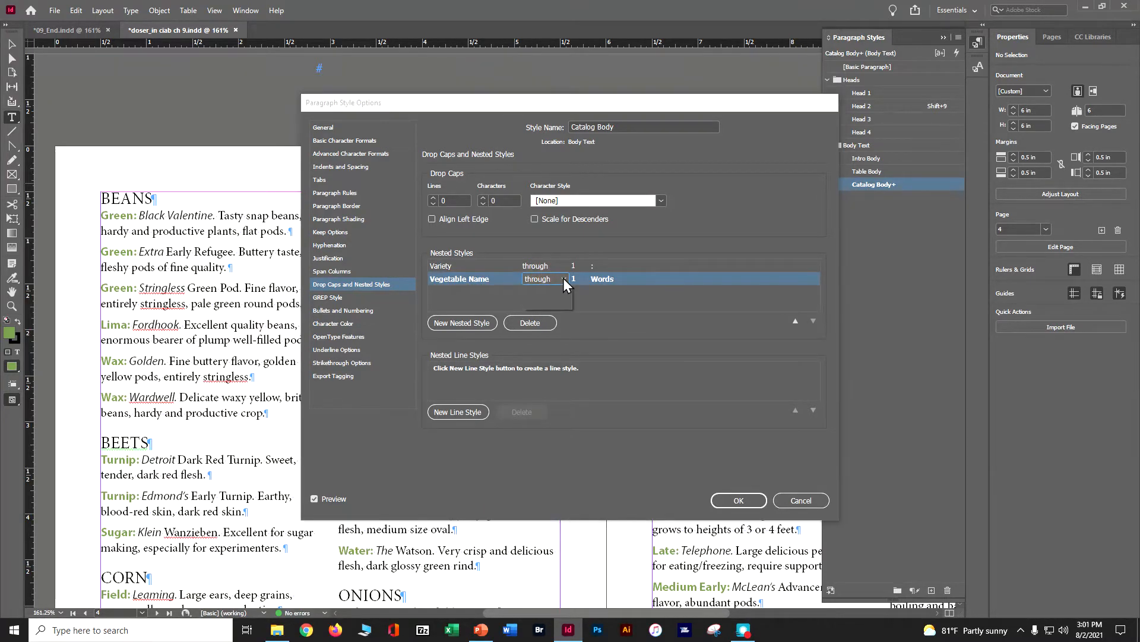
click(563, 279)
click(558, 301)
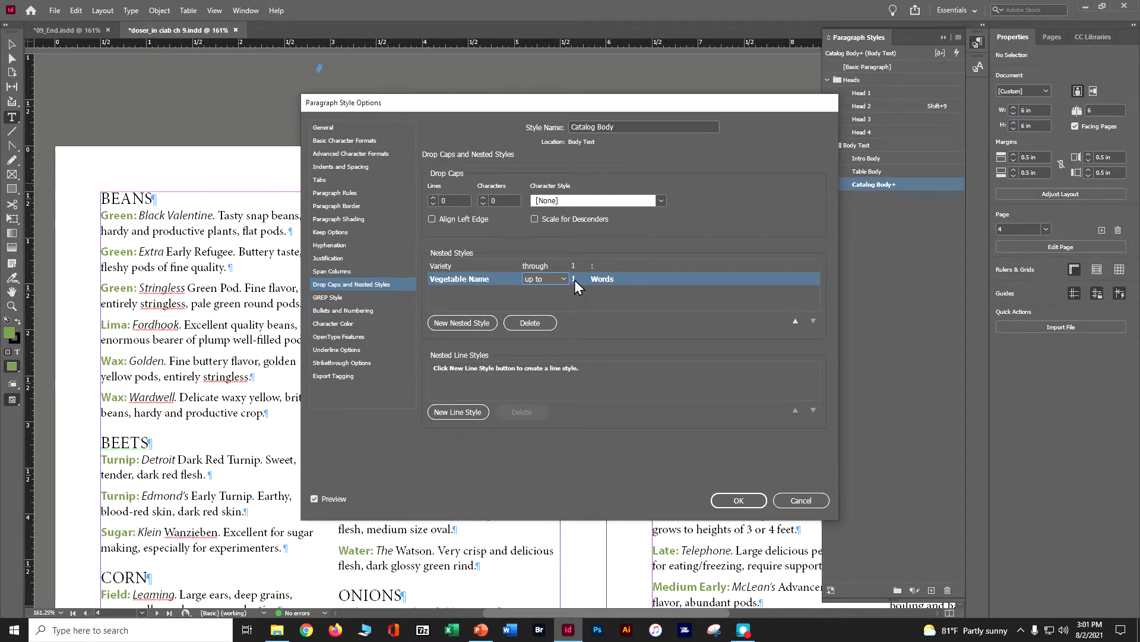
click(611, 280)
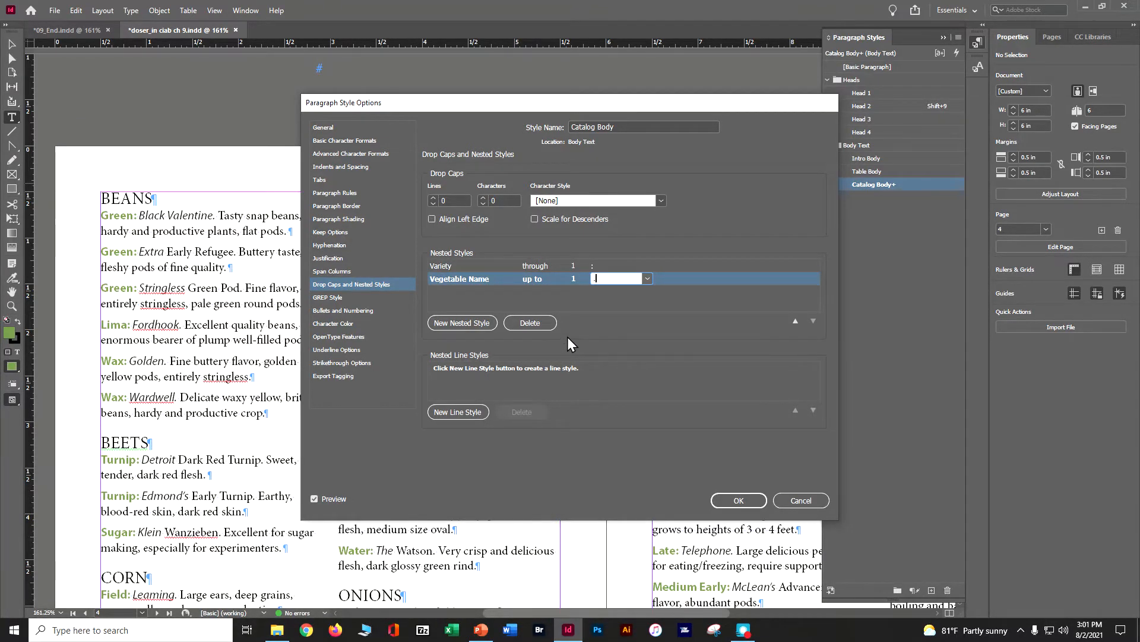
click(647, 279)
click(643, 293)
click(579, 200)
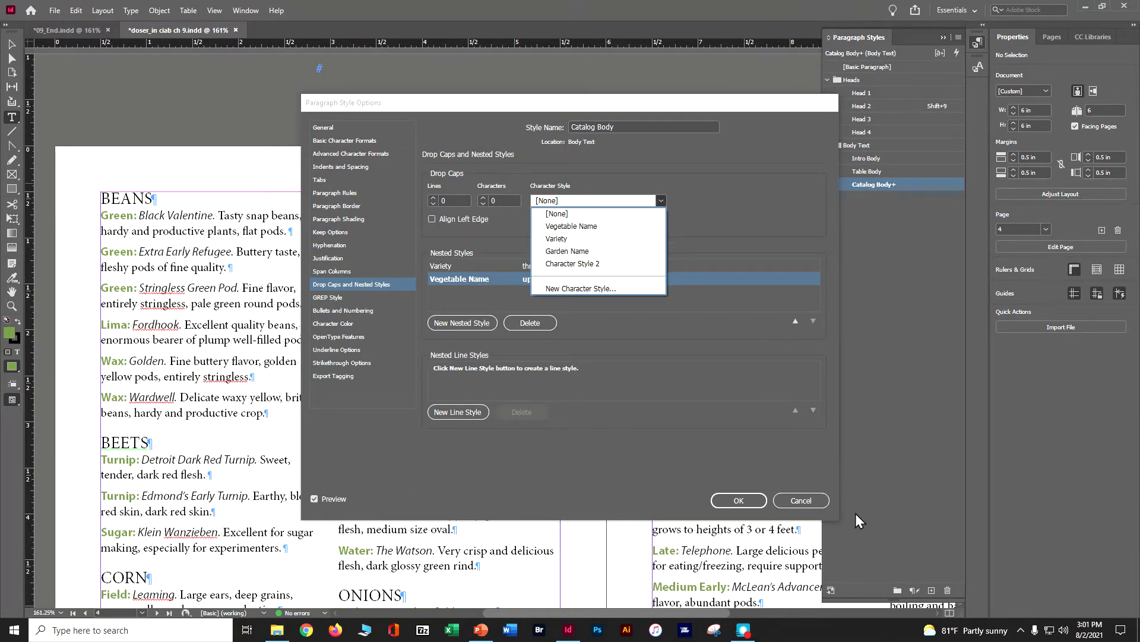
click(739, 503)
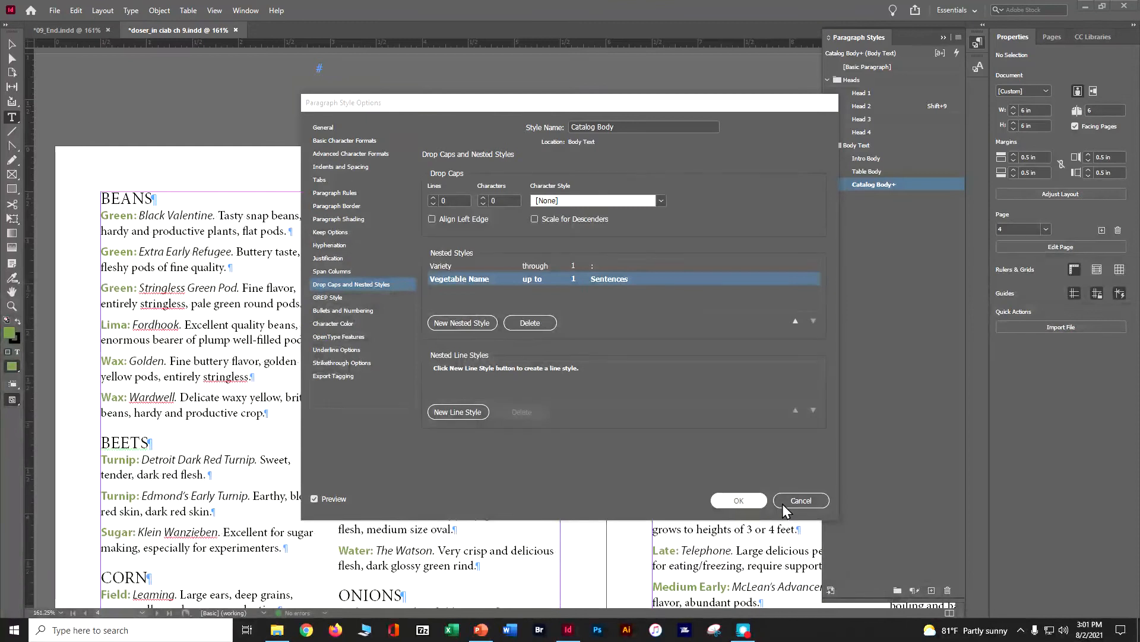
click(732, 502)
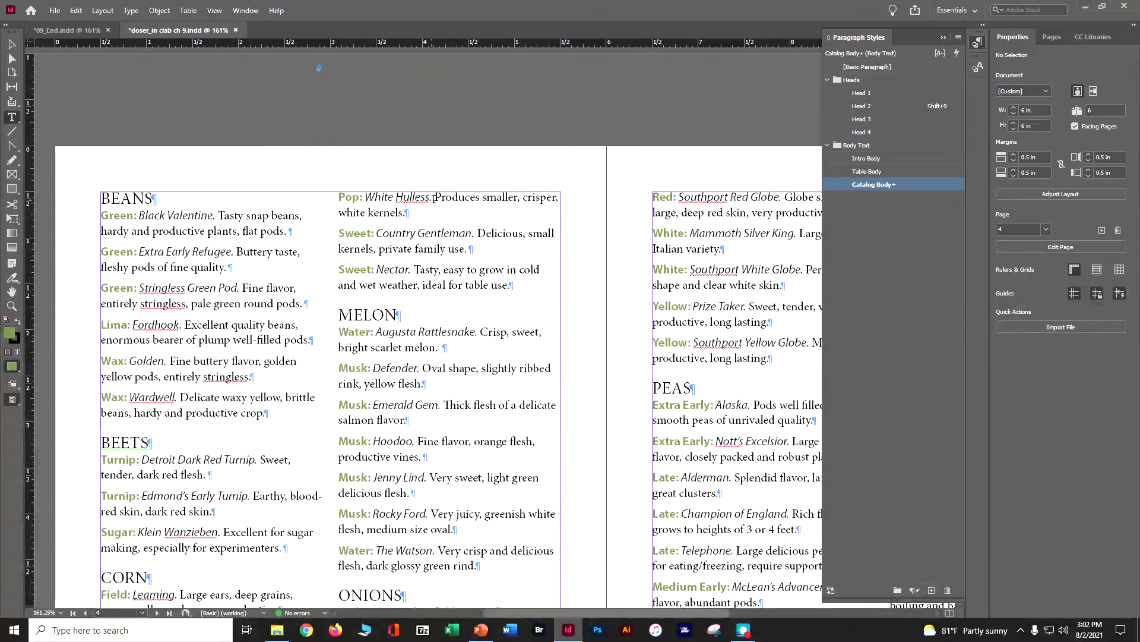
Save the document and switch to the Selection tool.
scroll(408, 467, down, 3)
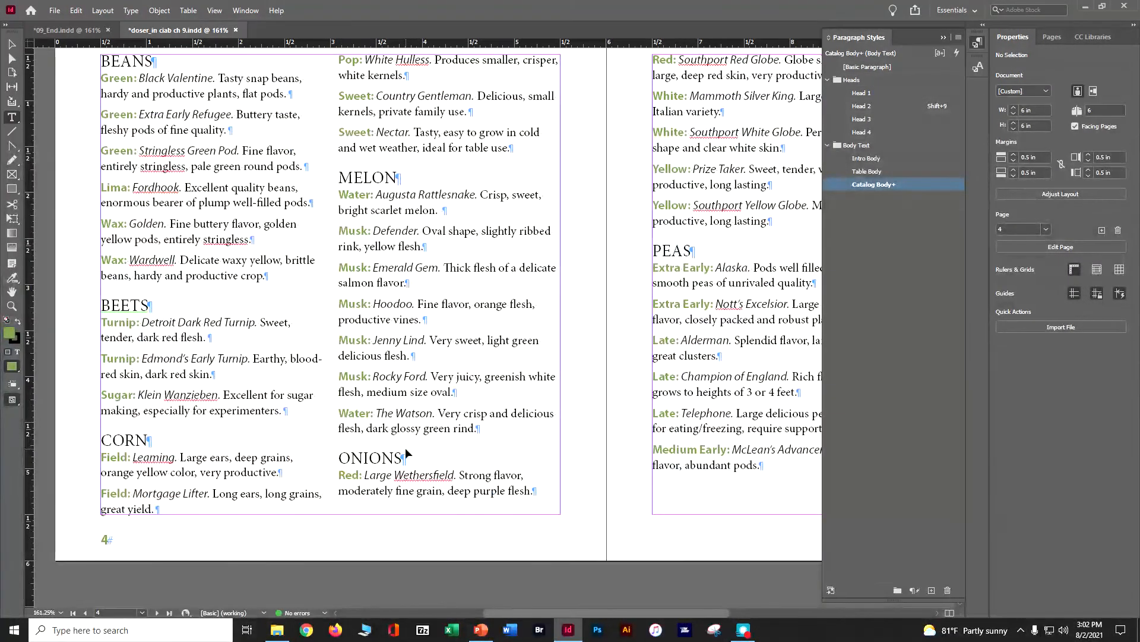
key(ctrl+s)
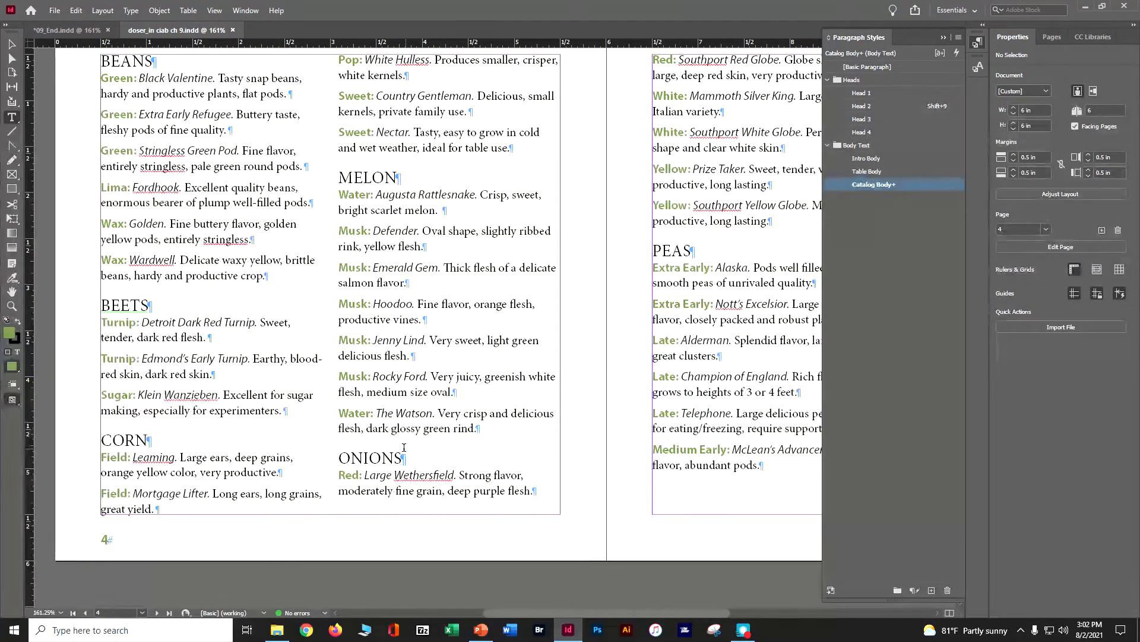
click(76, 10)
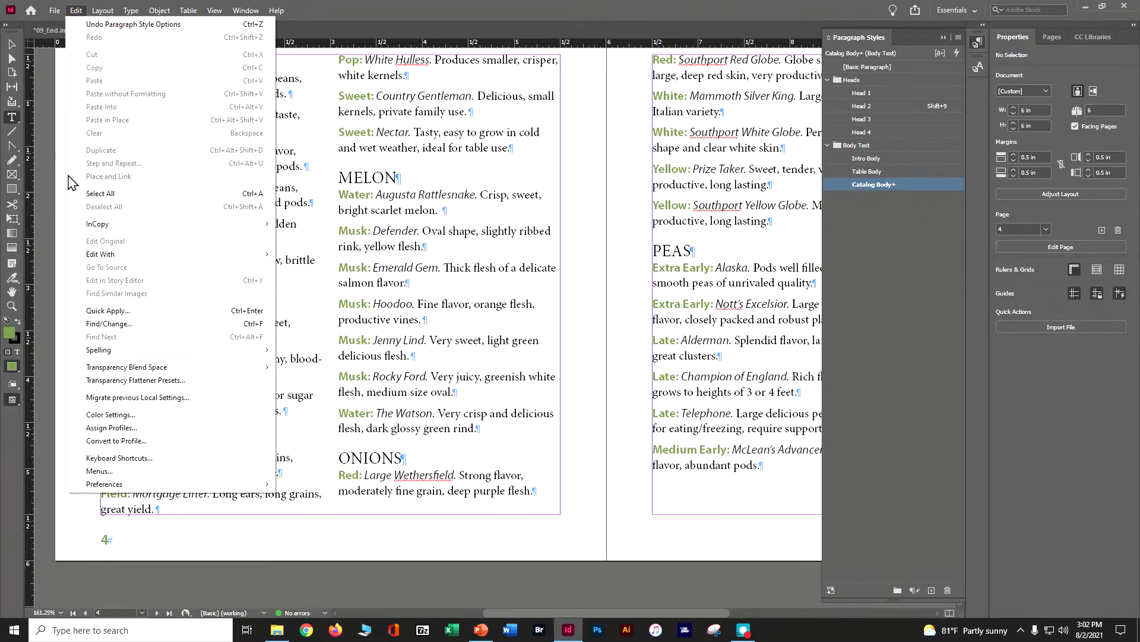
click(46, 154)
click(13, 44)
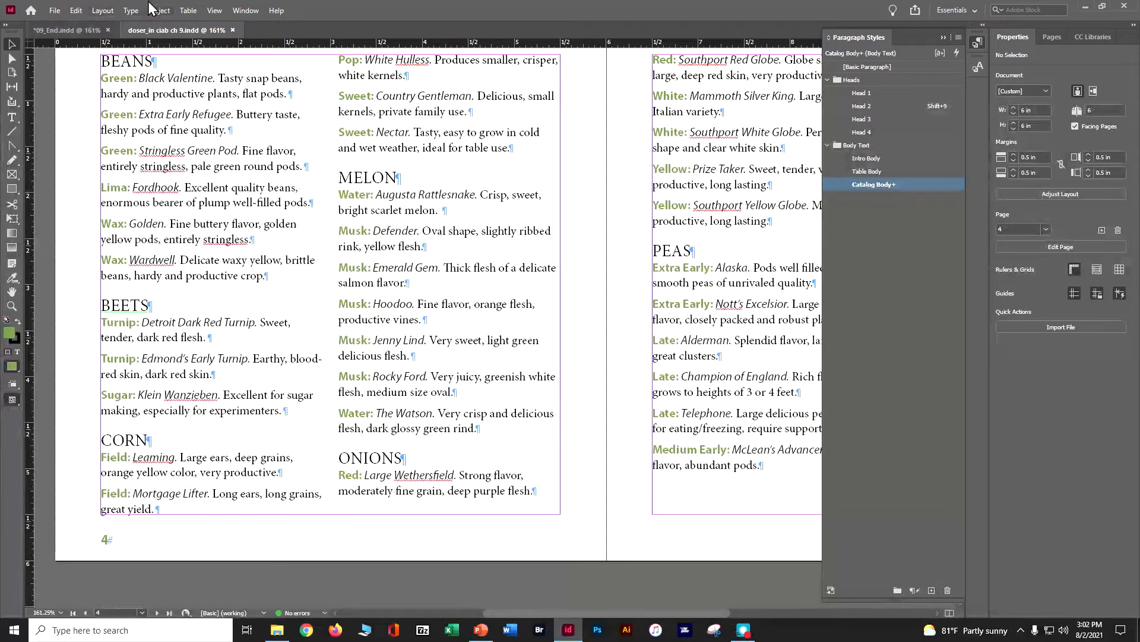
Go to page 1 and select the "Urban Oasis Gardens" title object.
click(1053, 40)
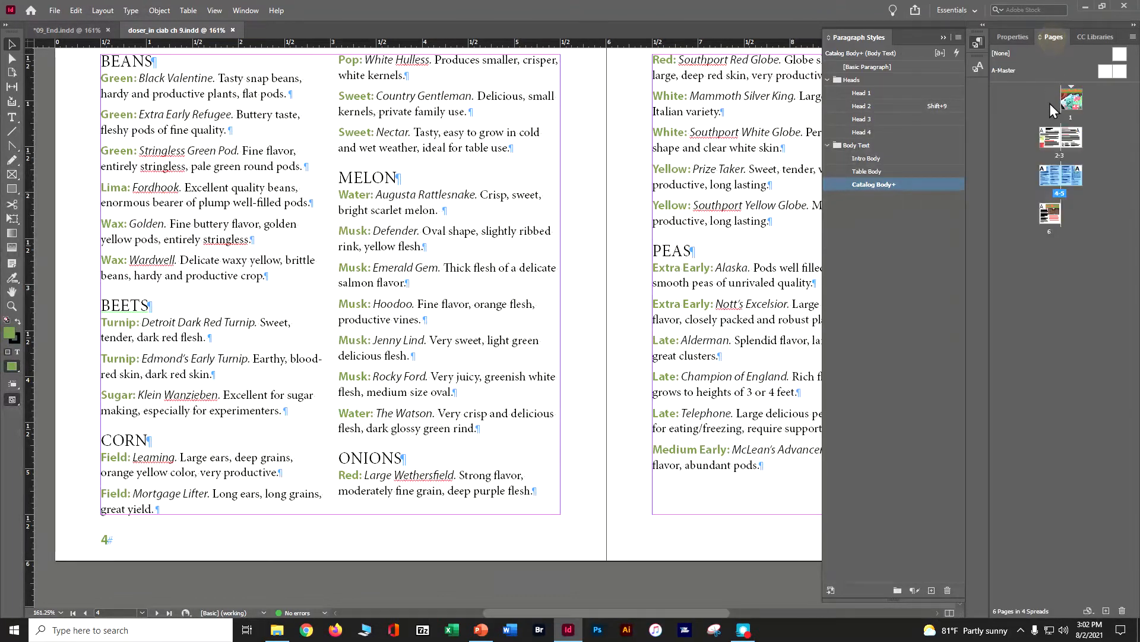
double_click(1071, 102)
scroll(716, 260, up, 3)
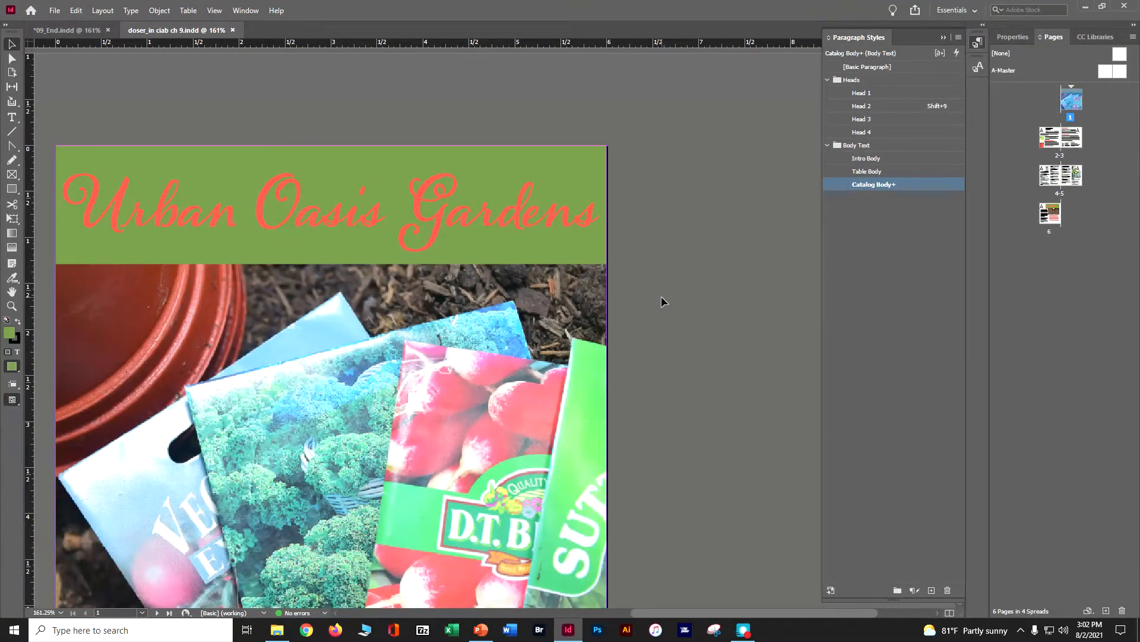
click(118, 205)
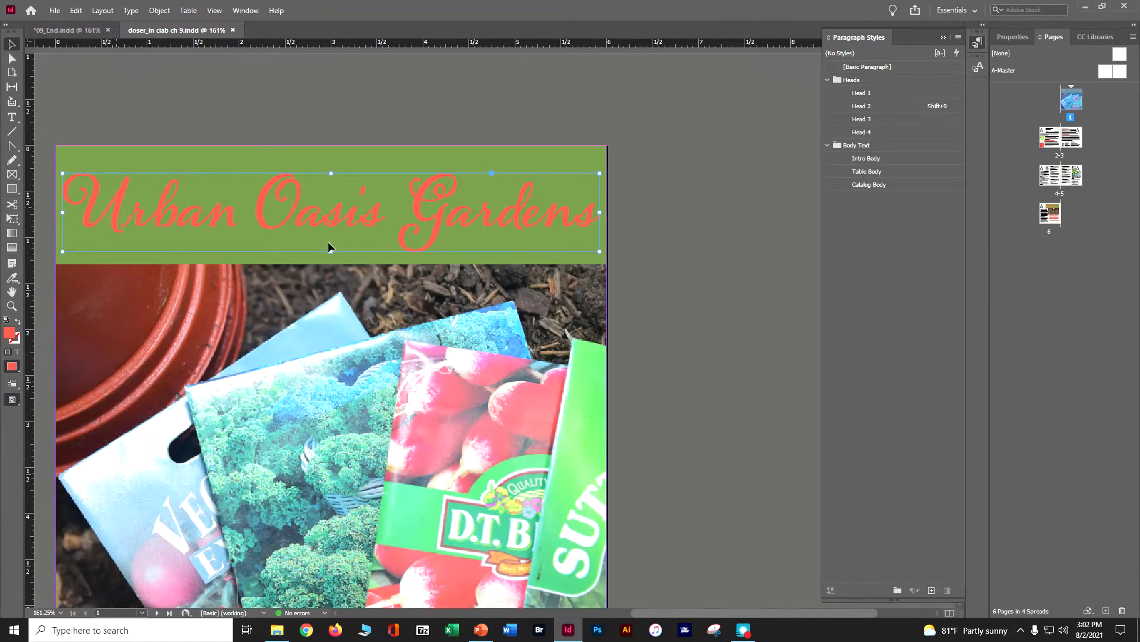
click(771, 281)
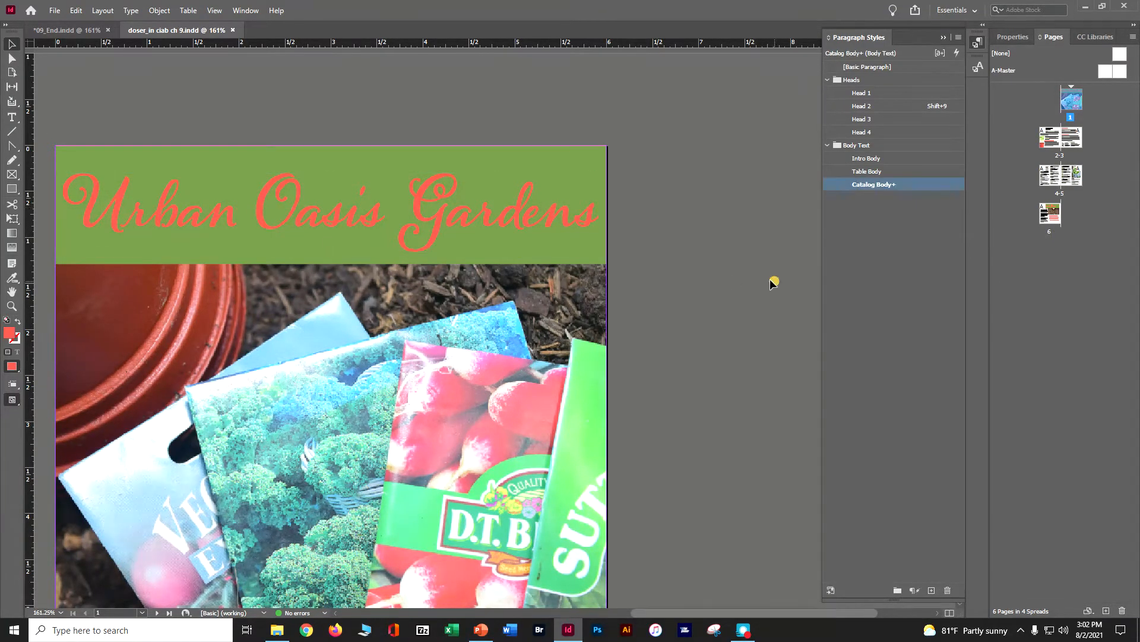
click(579, 223)
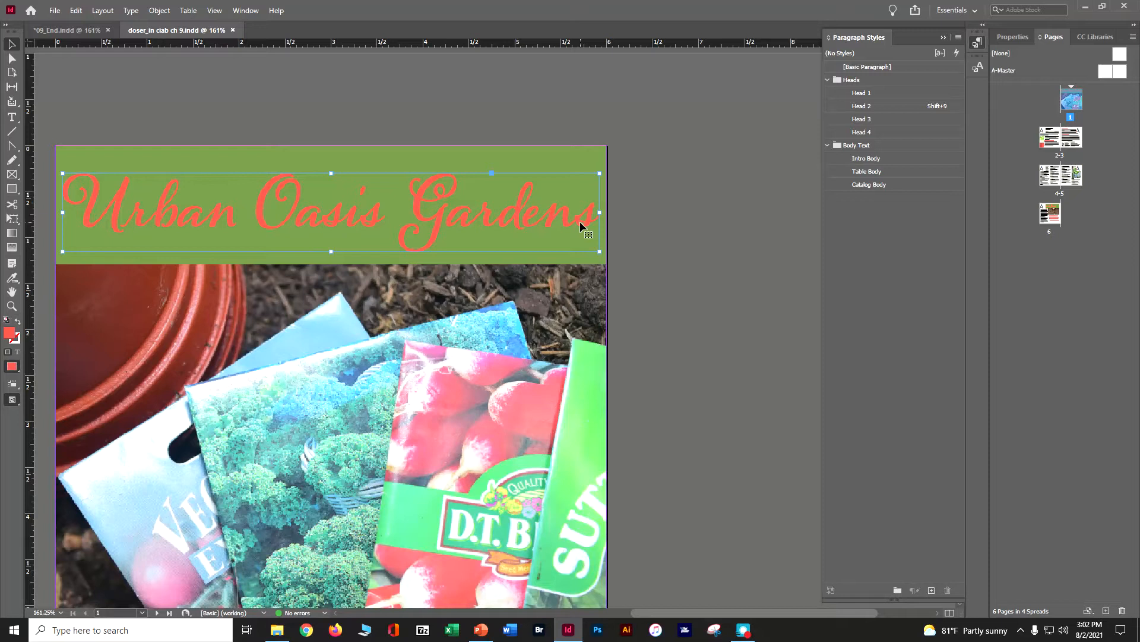
Apply a Drop Shadow effect to the cover title using Multiply mode, 75% opacity, 0 in distance and 0.0318 in size.
click(161, 10)
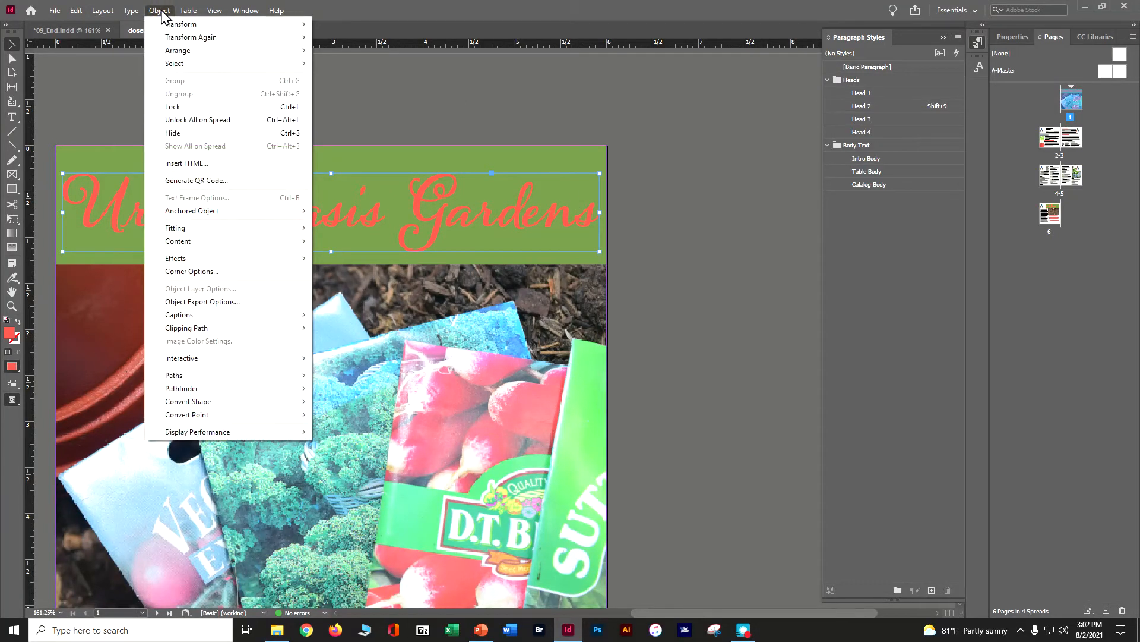
mouse_move(176, 259)
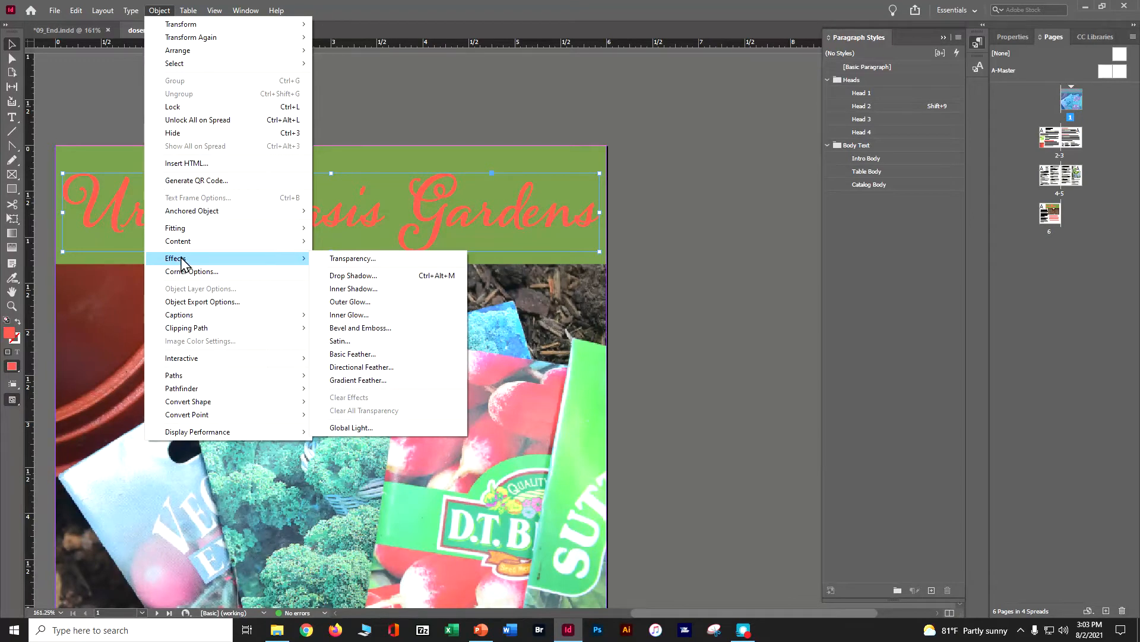
click(373, 274)
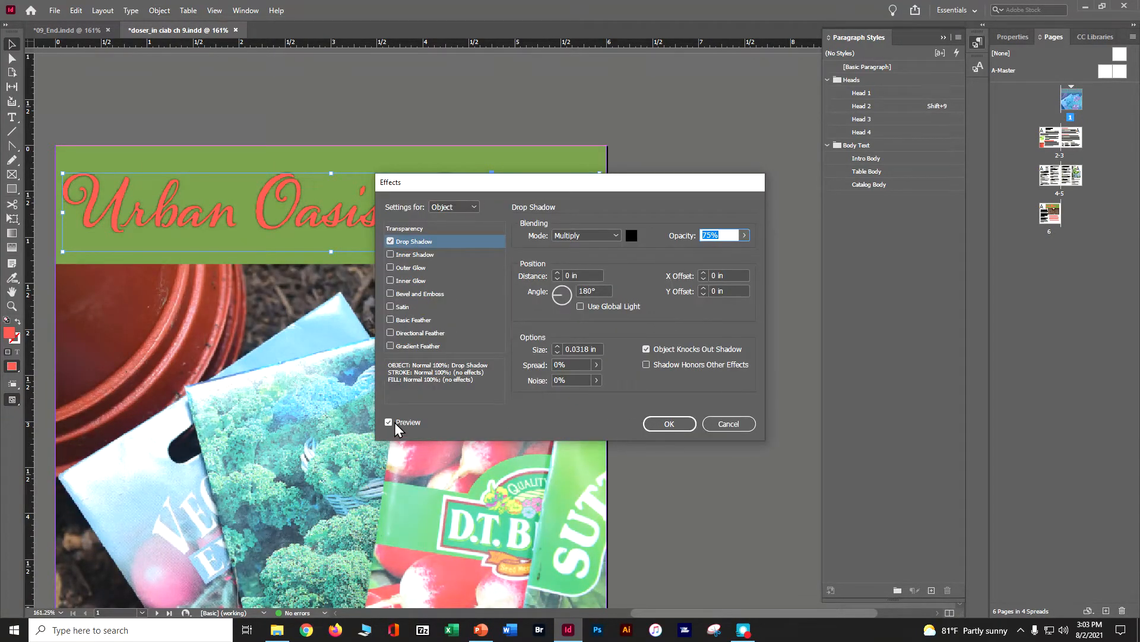
drag(595, 189, 809, 184)
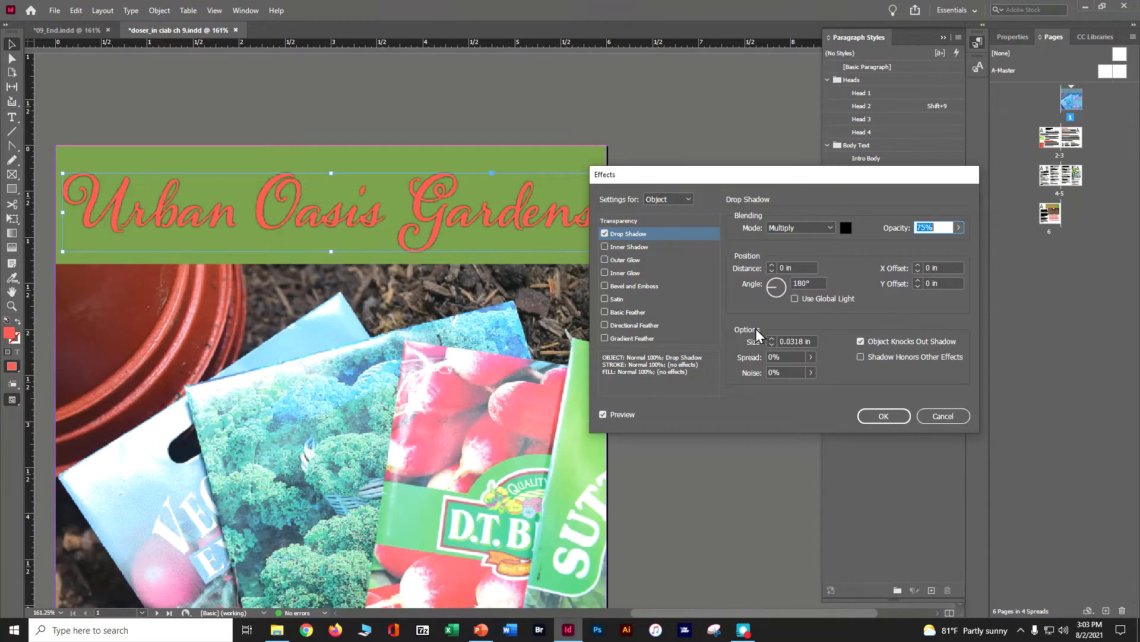
click(883, 416)
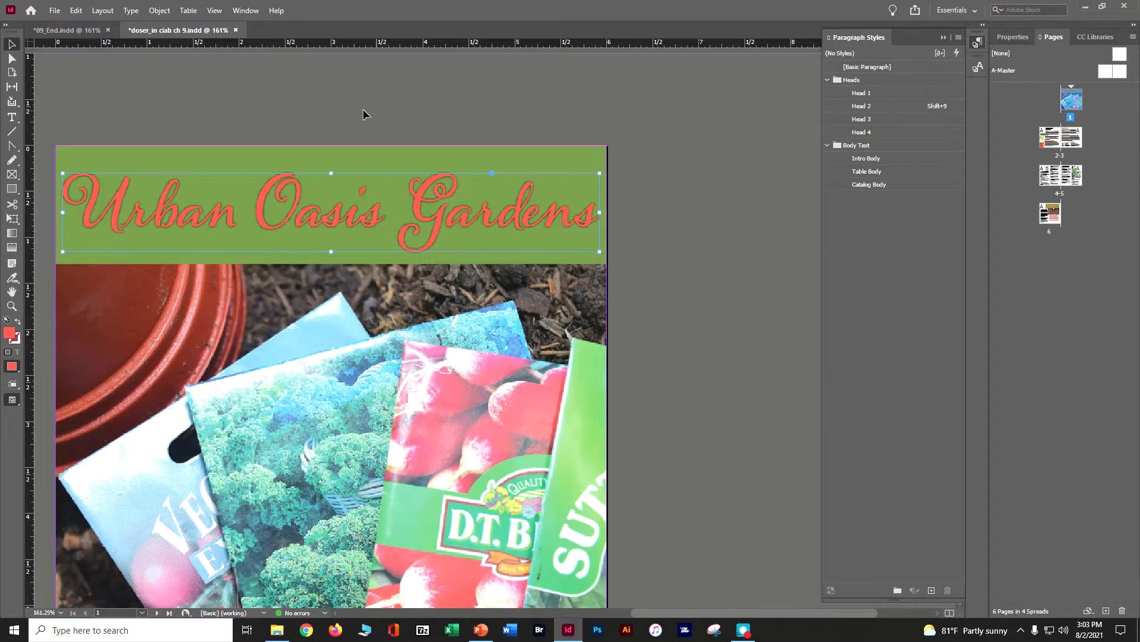
Create an object style named Drop Shadow from the cover title, apply it to the selection, and dock the Object Styles panel.
click(11, 47)
click(240, 10)
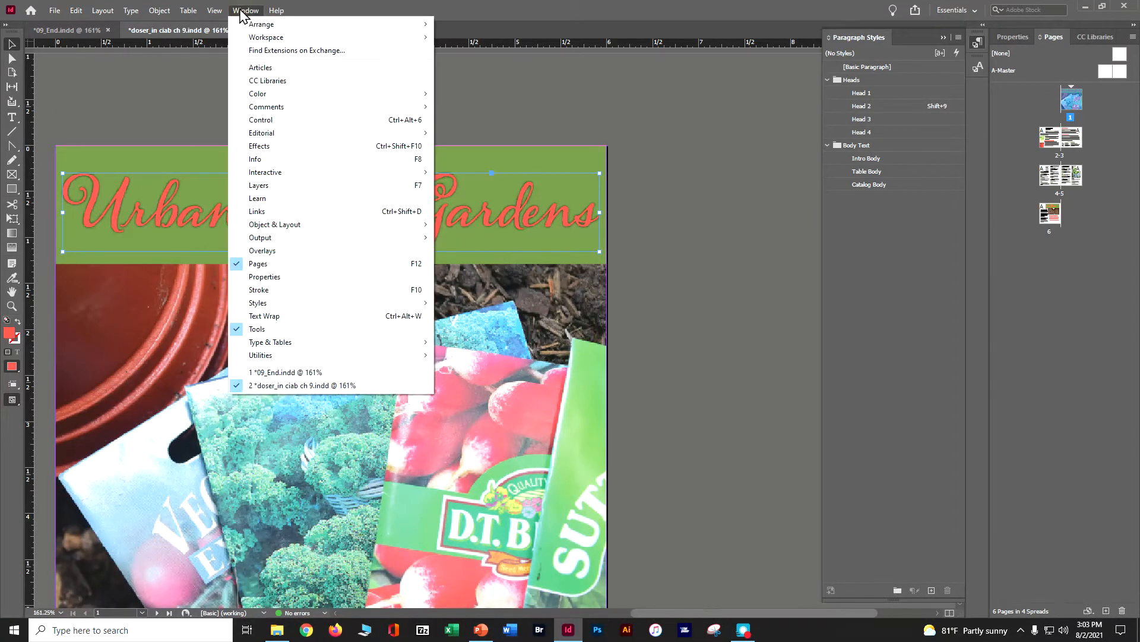
mouse_move(291, 174)
mouse_move(306, 225)
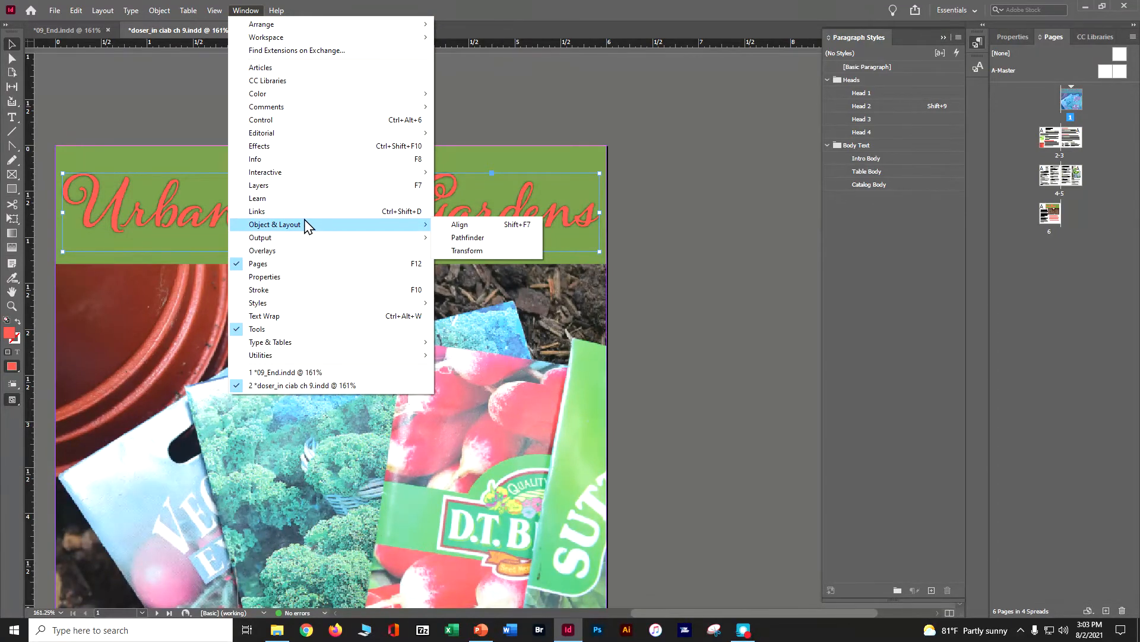
mouse_move(406, 304)
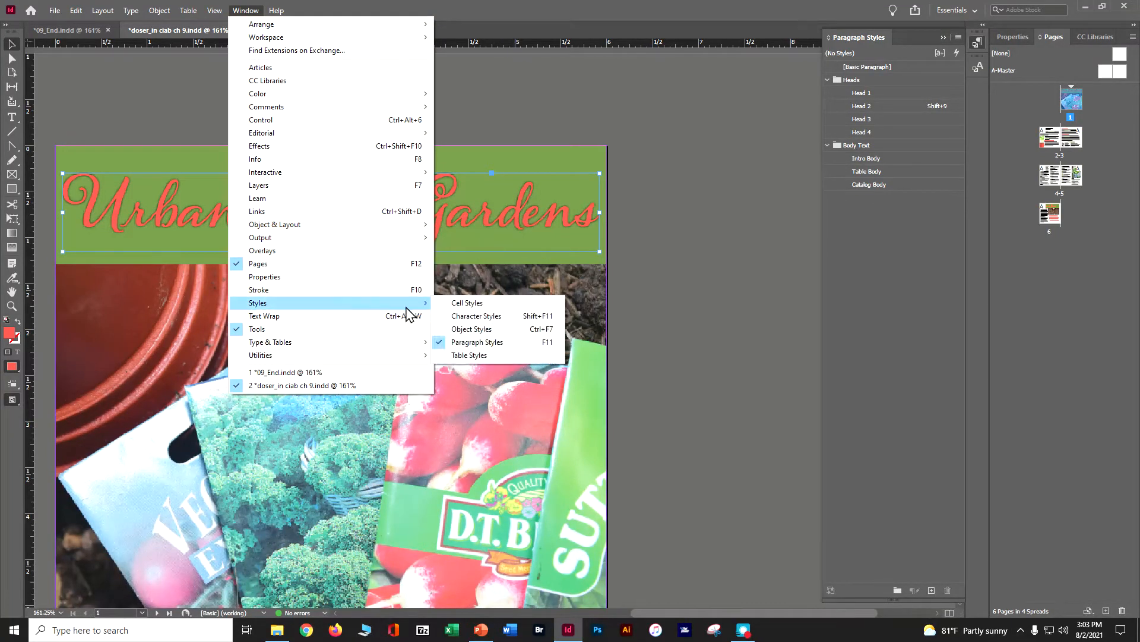
click(486, 330)
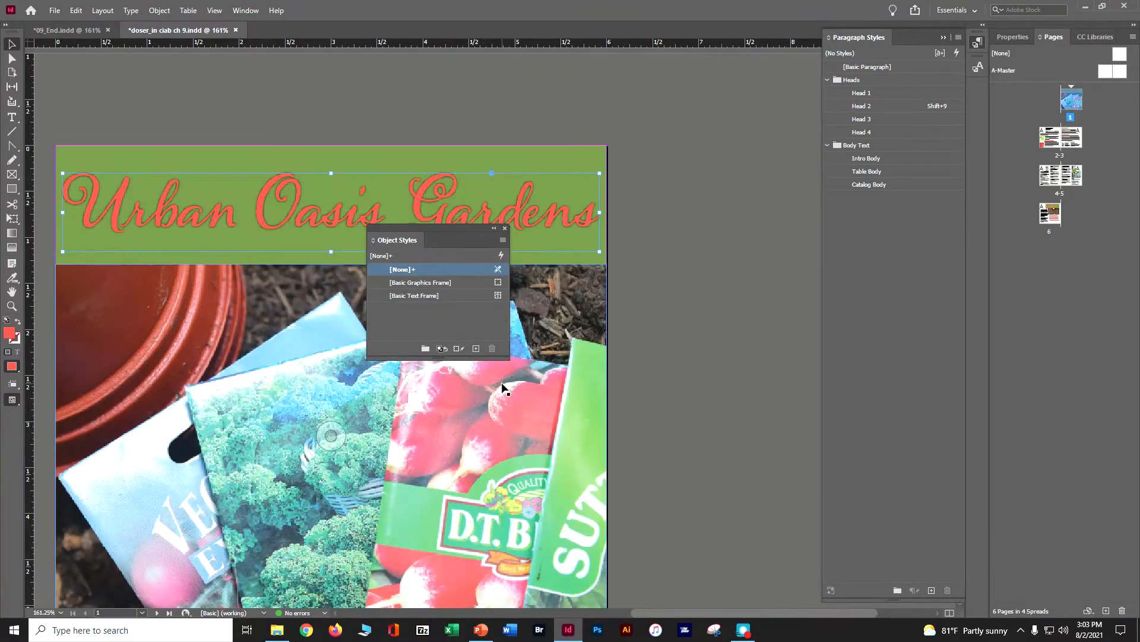
click(475, 349)
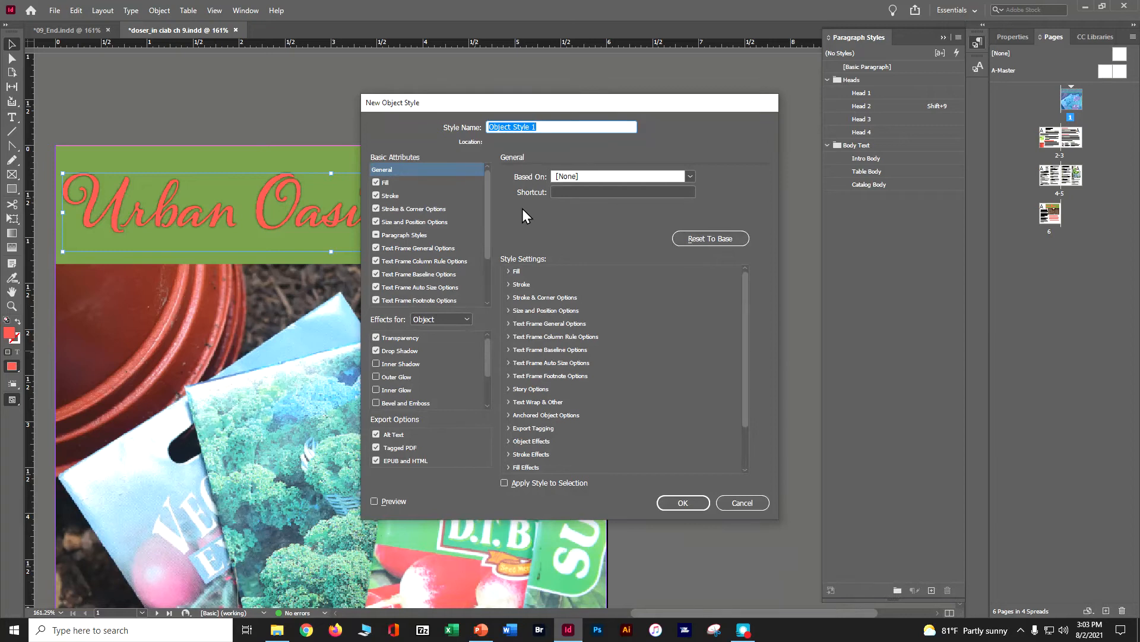
text(Drop Shadow)
click(504, 483)
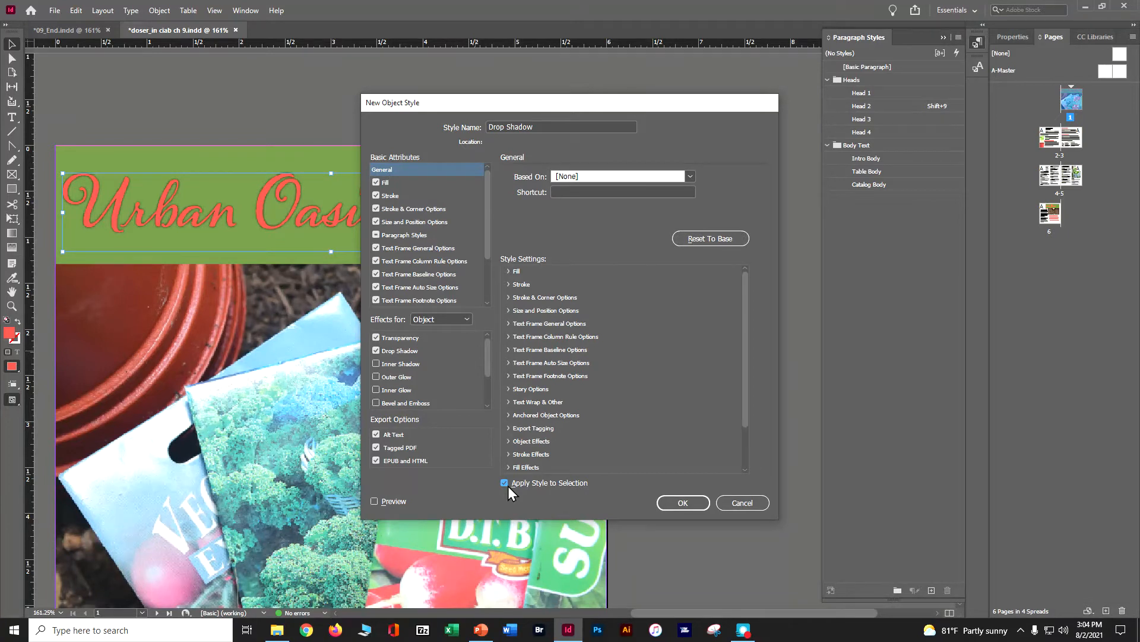
click(693, 505)
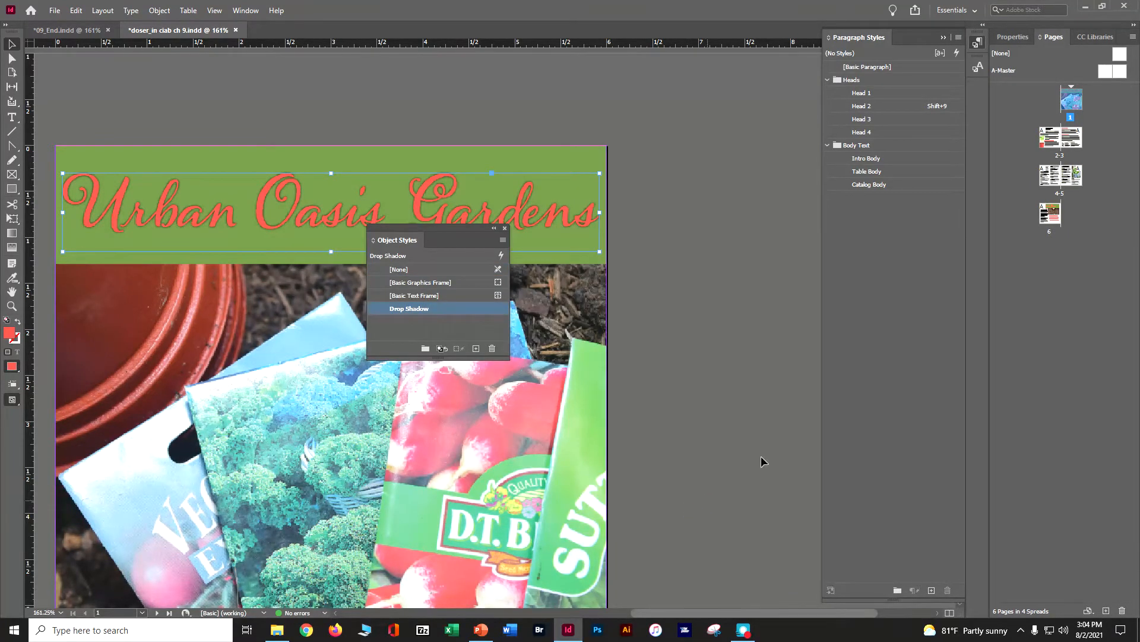
drag(398, 238, 980, 89)
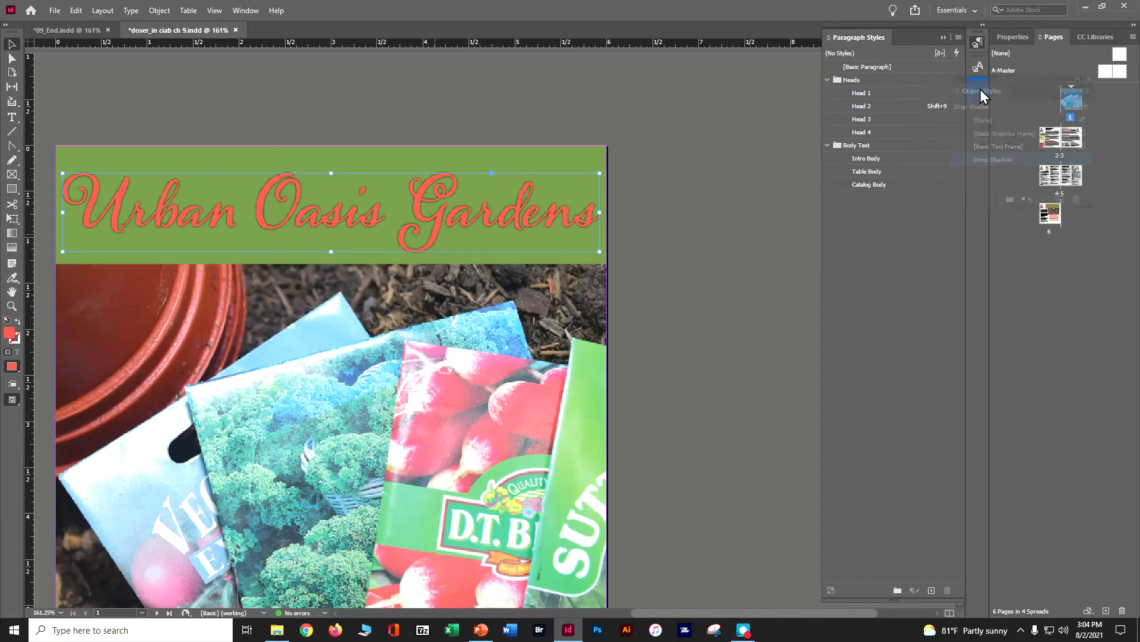
Apply the Drop Shadow object style to the "How to Grow" title on page 6.
double_click(1050, 215)
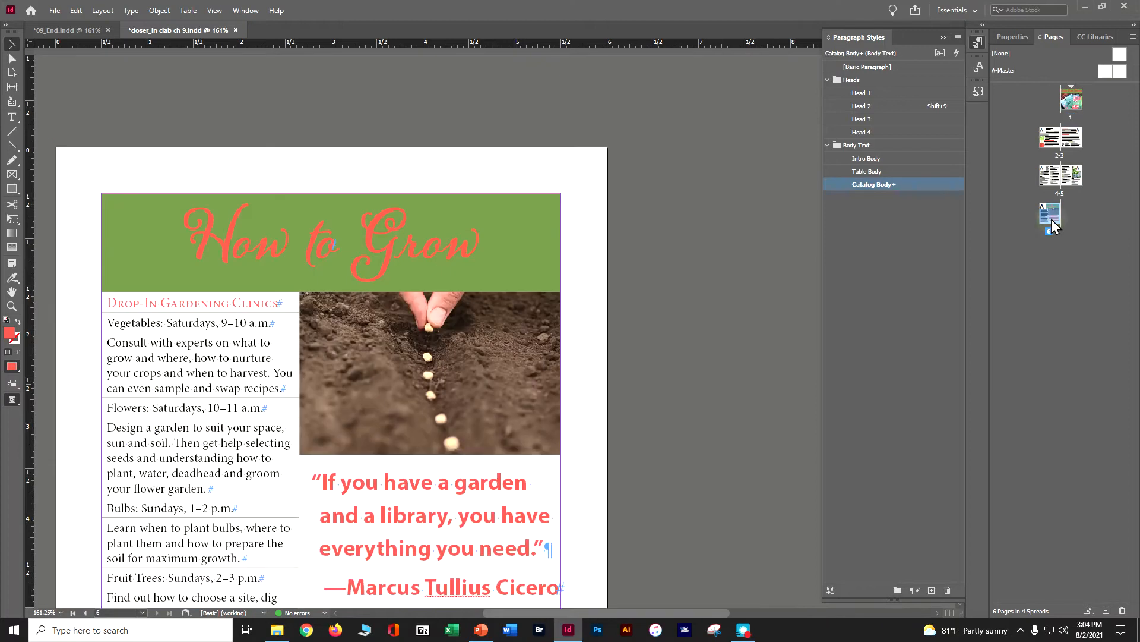
click(317, 256)
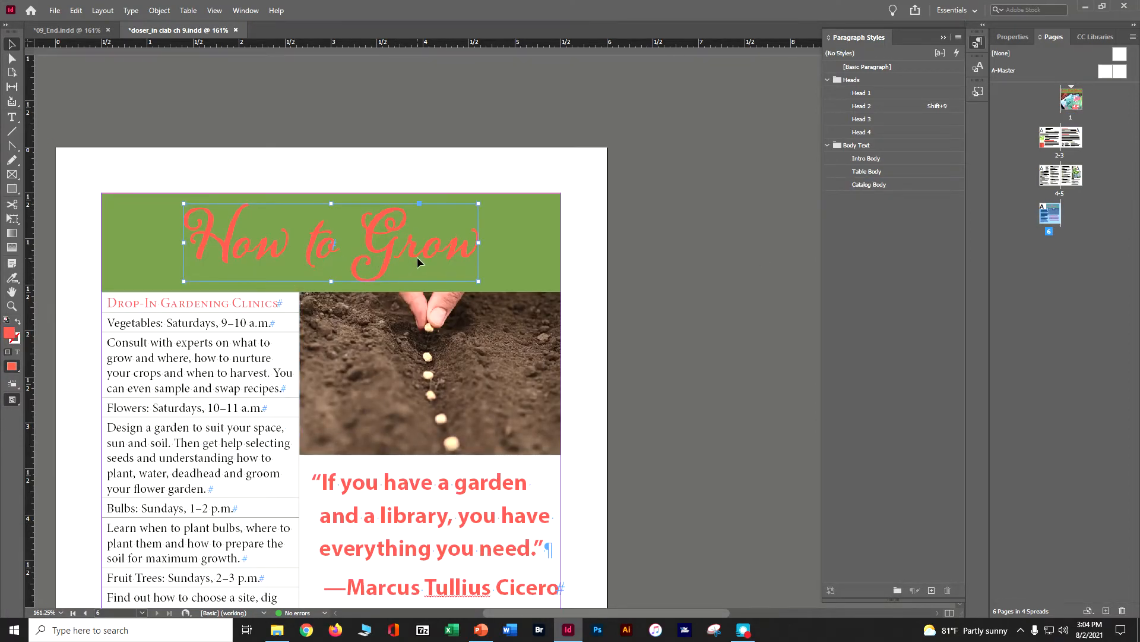
click(976, 93)
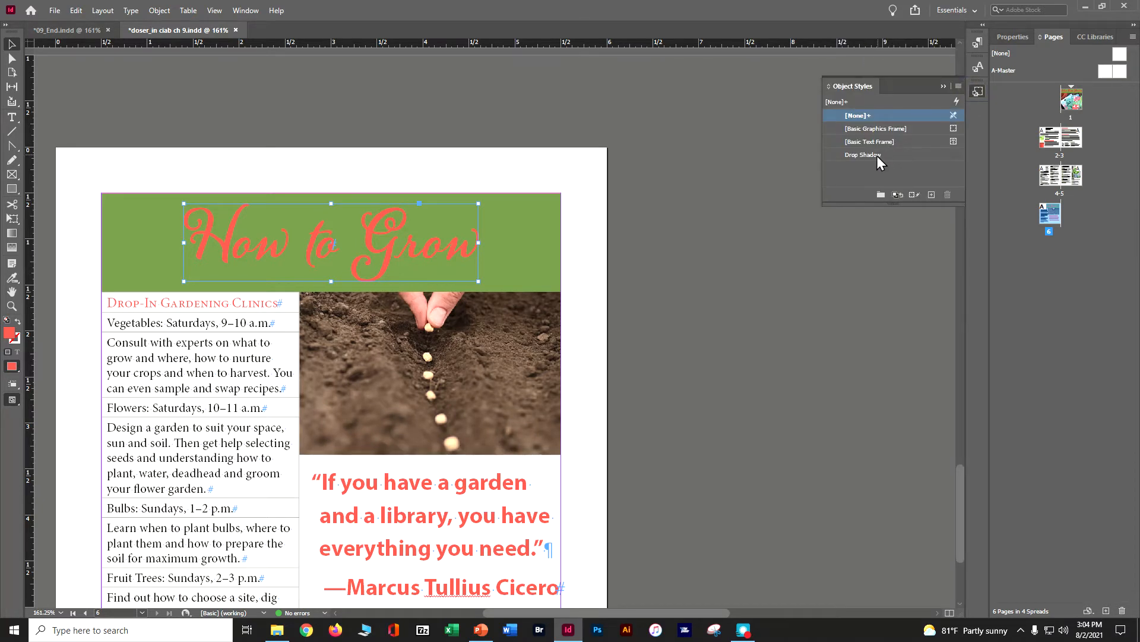
click(876, 156)
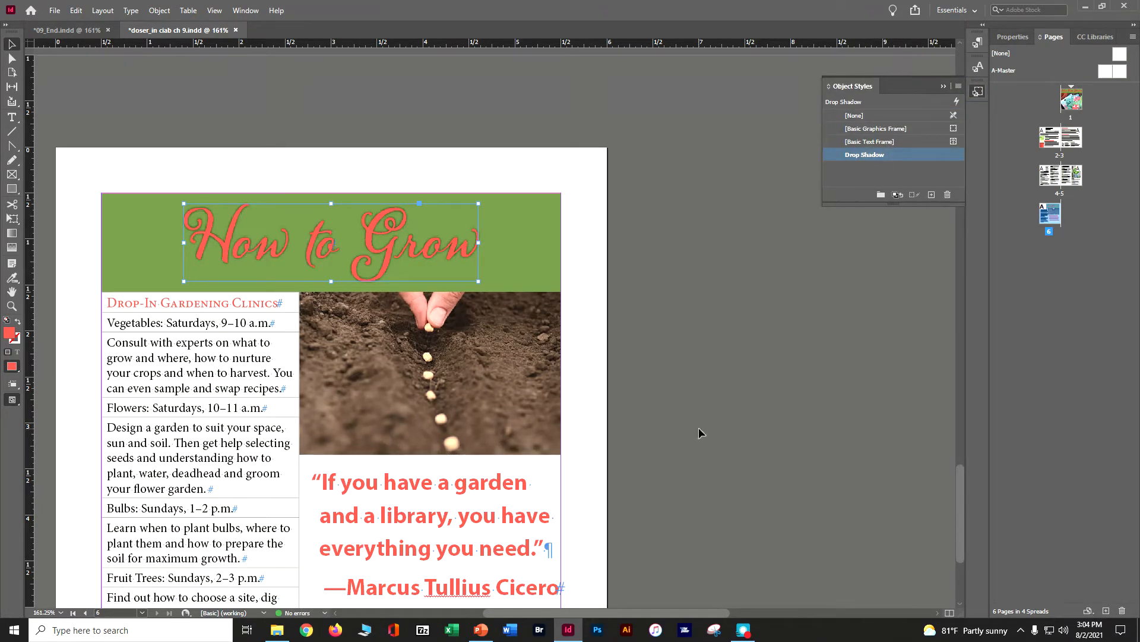
Raise the display performance so the title's drop shadow renders more sharply.
click(211, 11)
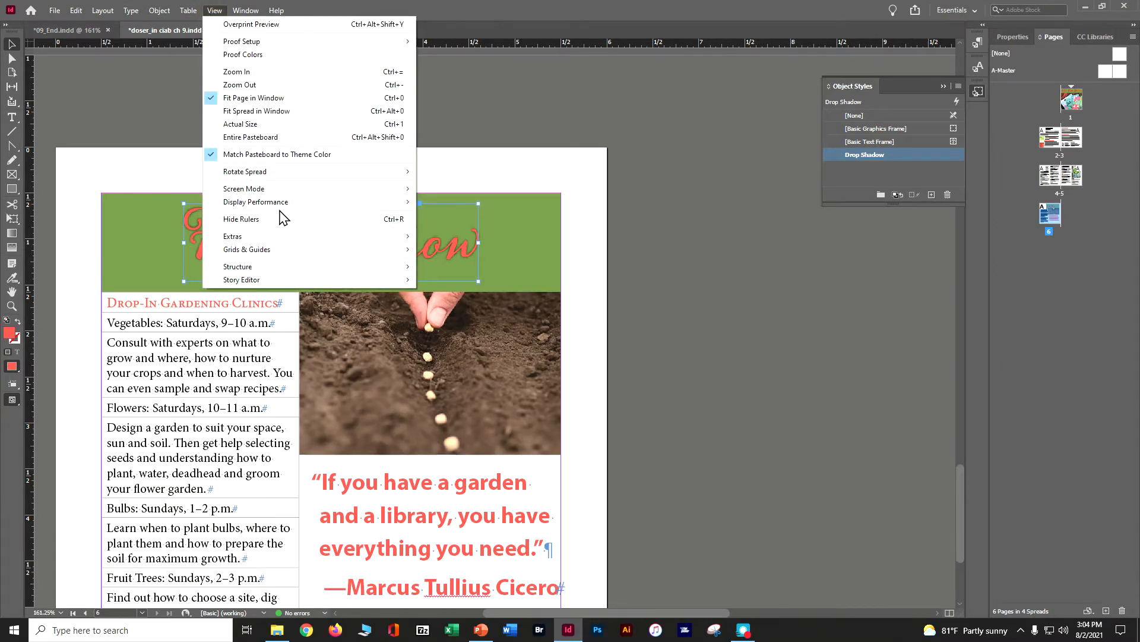
mouse_move(406, 203)
click(464, 229)
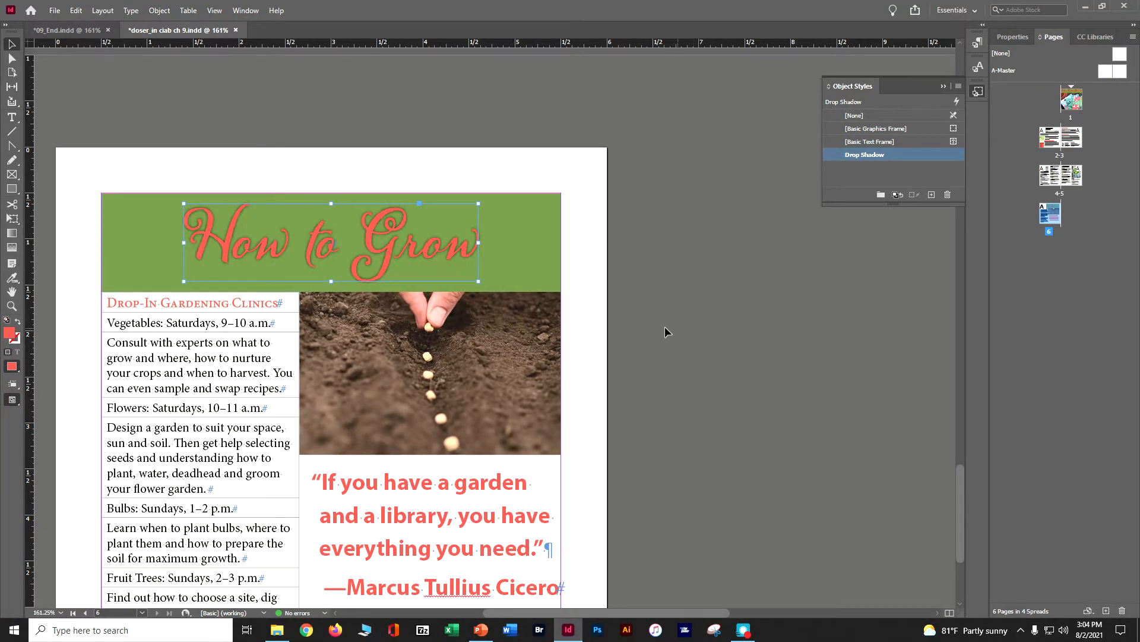
Try the Drop Shadow object style on the garden quotation's text frame on page 6, undoing each application.
click(387, 480)
click(853, 155)
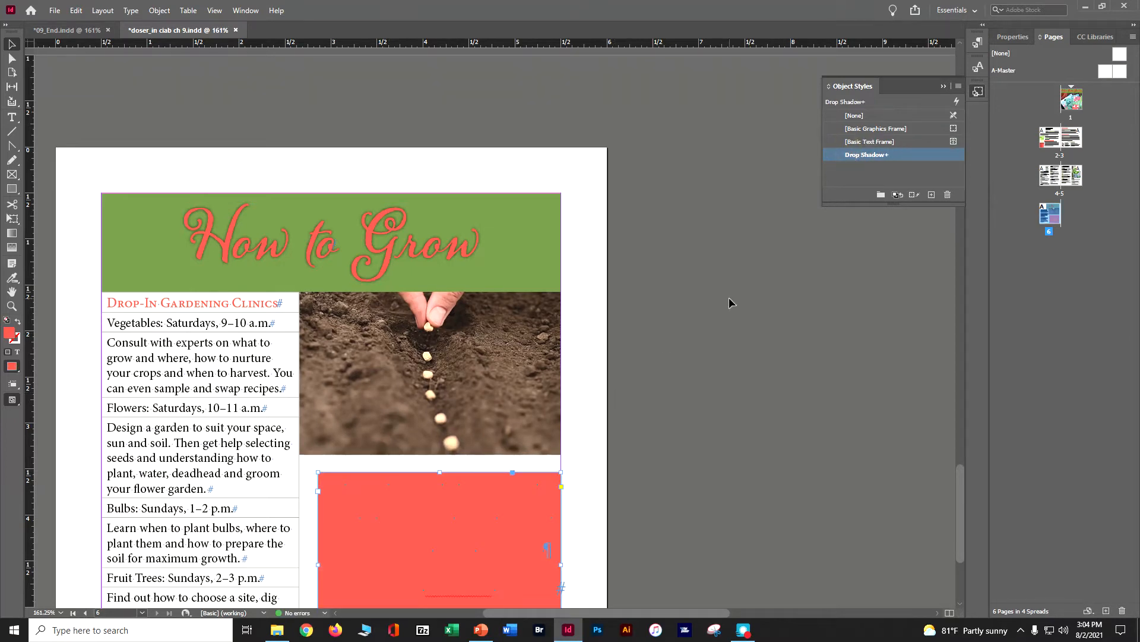
key(ctrl+z)
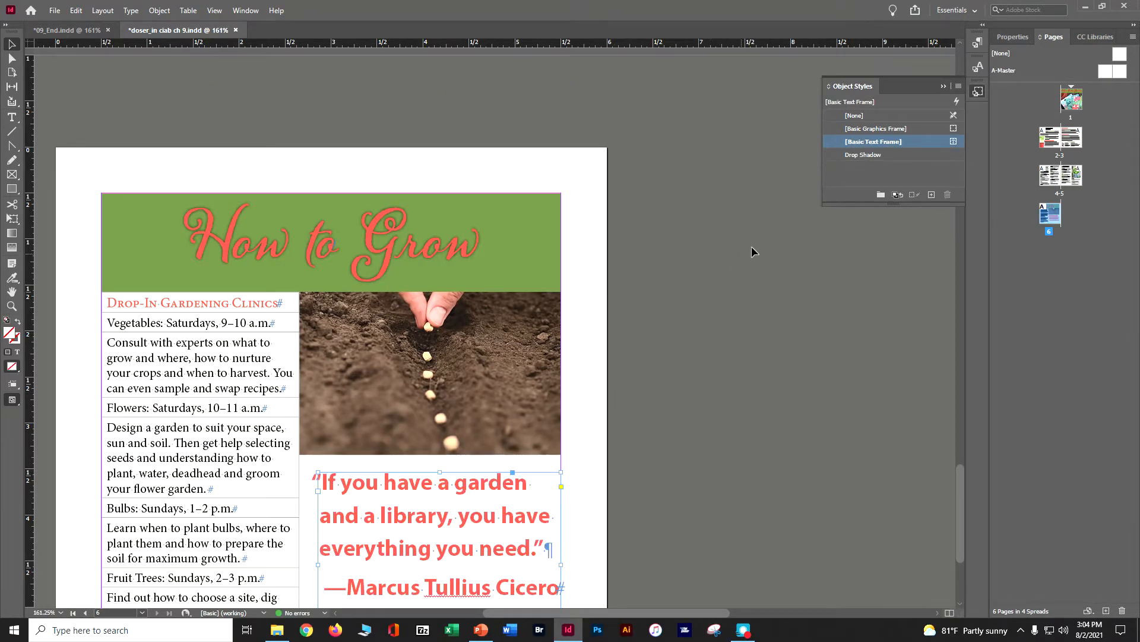
click(864, 156)
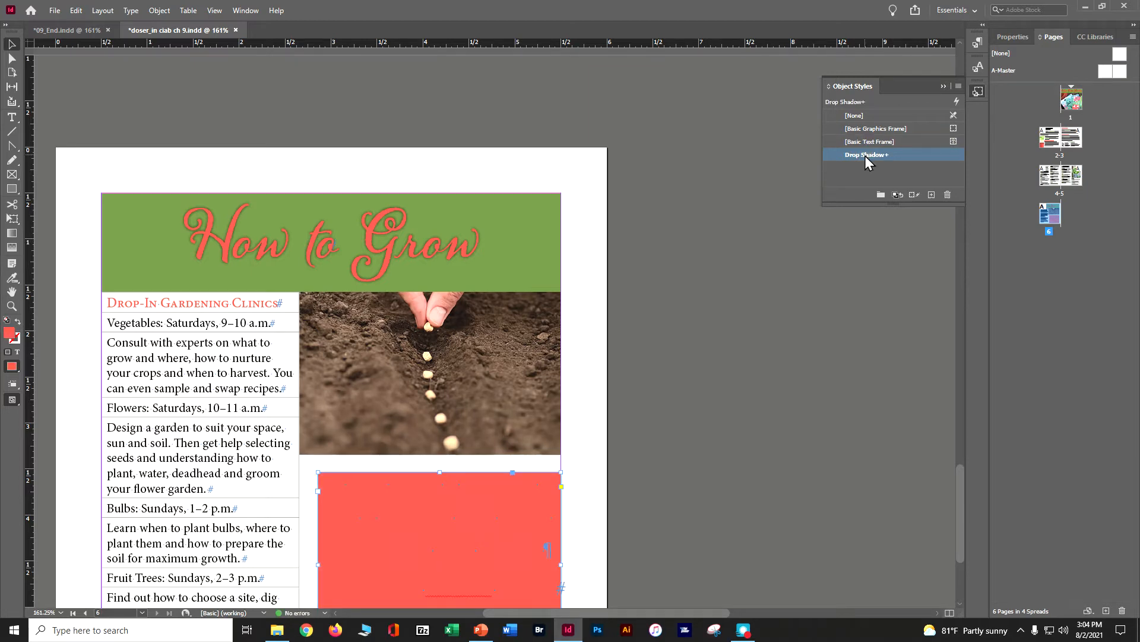
key(ctrl+z)
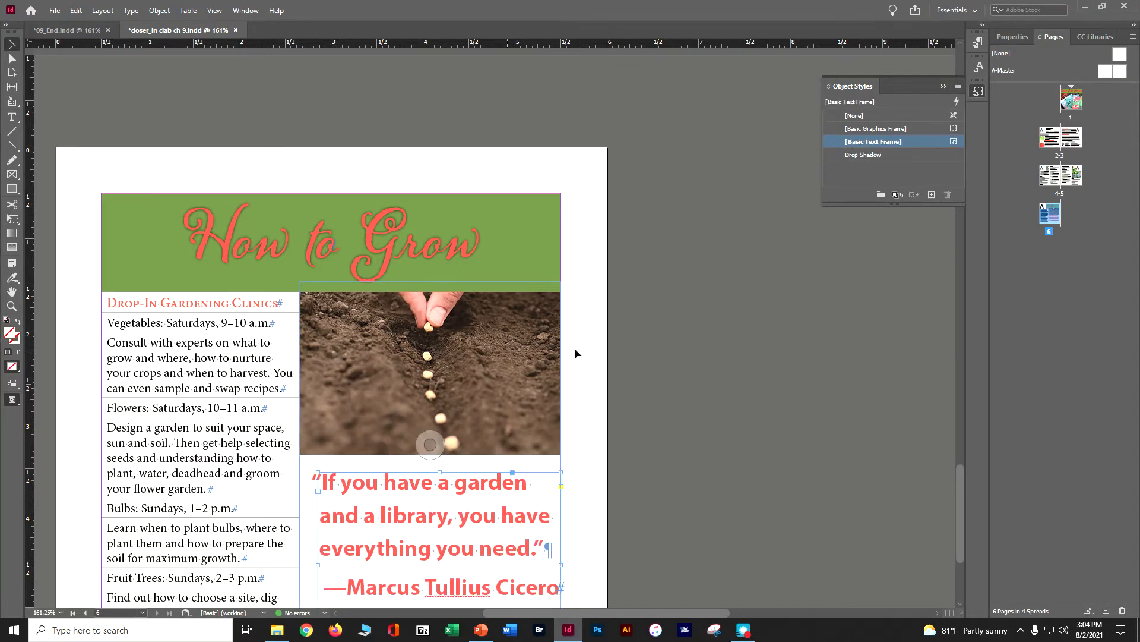
Try the Drop Shadow object style on the Drop-In Gardening Clinics table frame, and undo it.
scroll(611, 354, down, 3)
click(291, 431)
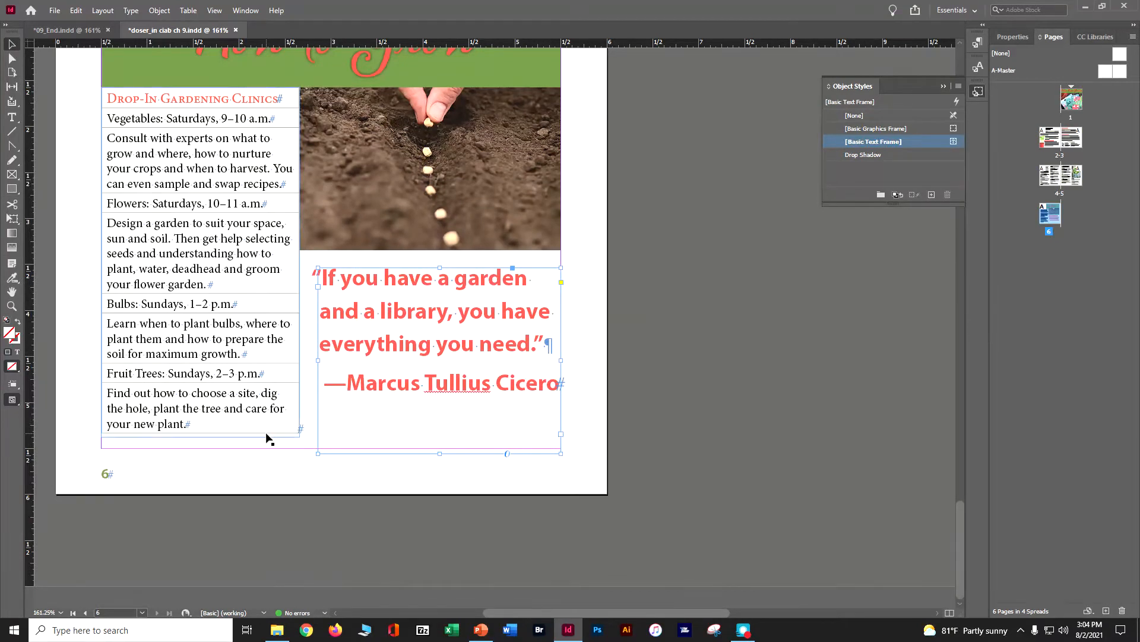
click(882, 155)
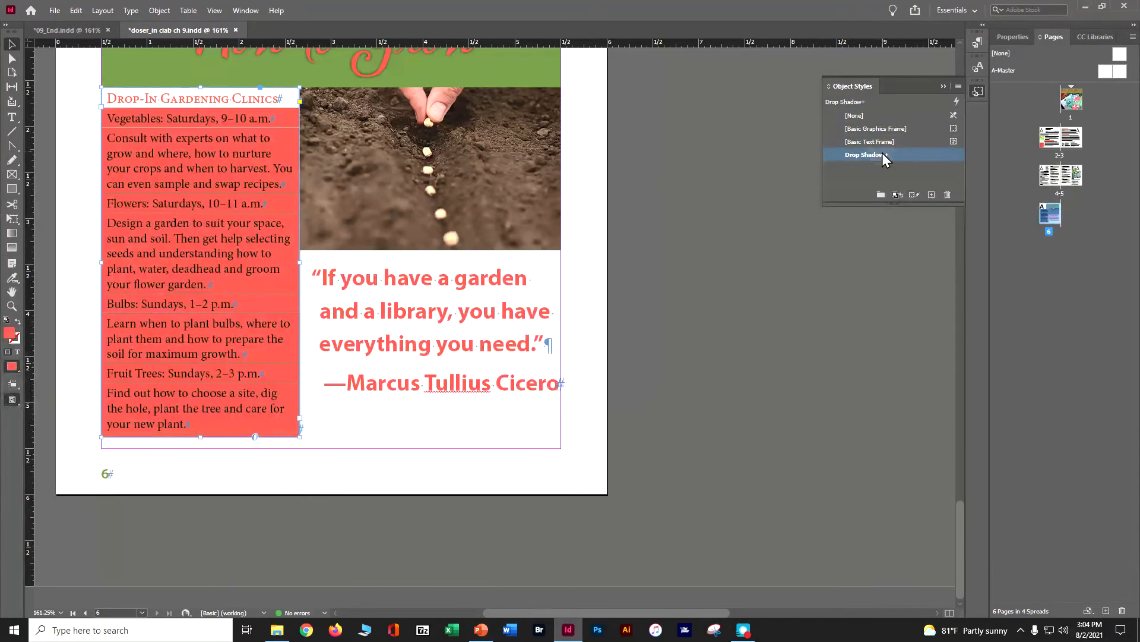
key(ctrl+z)
Try the Drop Shadow object style on the potted plant image on page 2, undo it and deselect the image.
scroll(679, 179, up, 9)
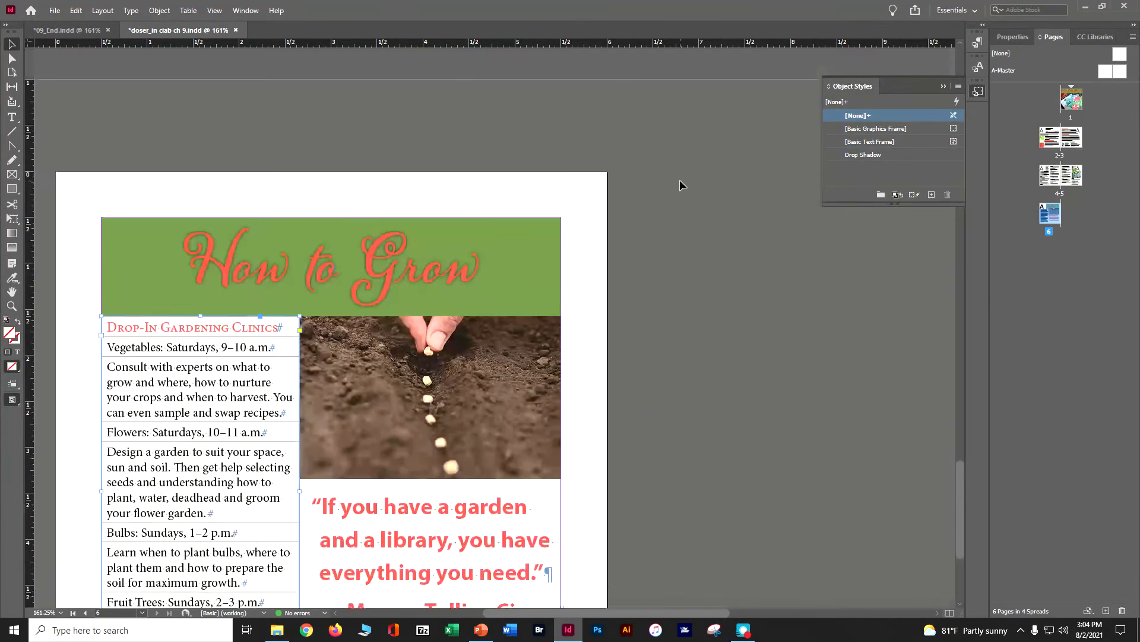
scroll(679, 179, up, 10)
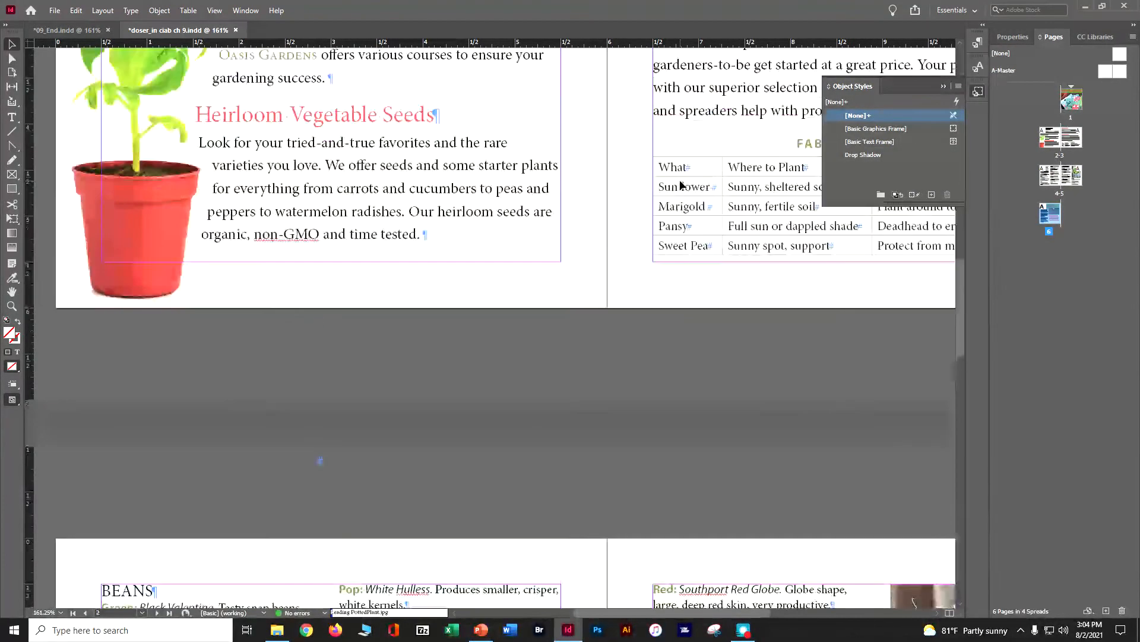
scroll(127, 269, up, 1)
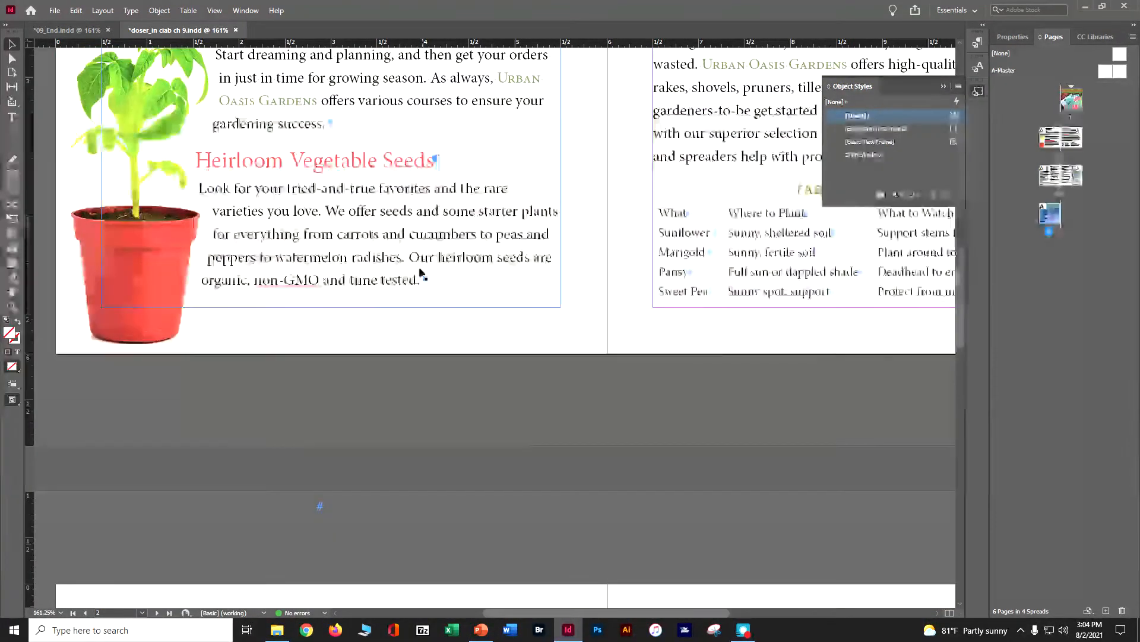
click(161, 330)
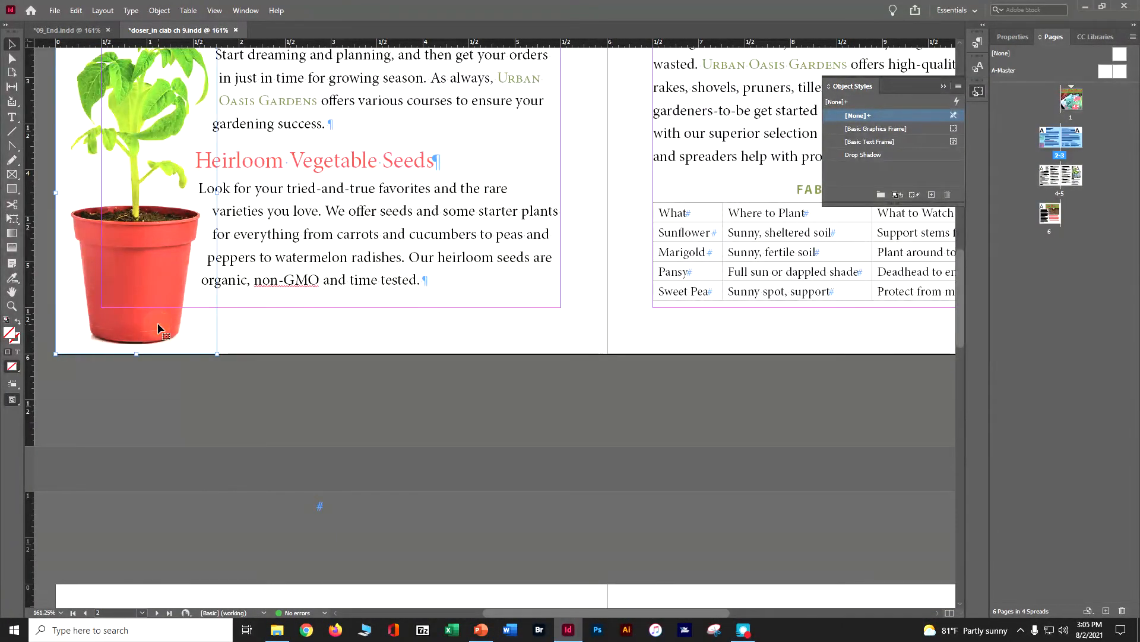
click(869, 155)
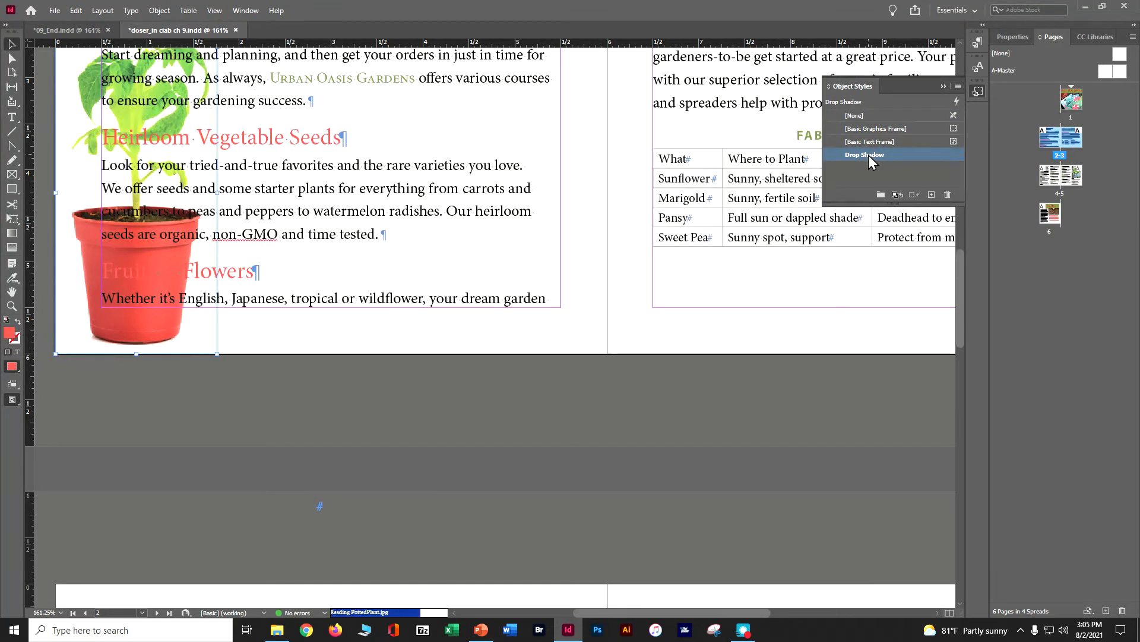
click(869, 155)
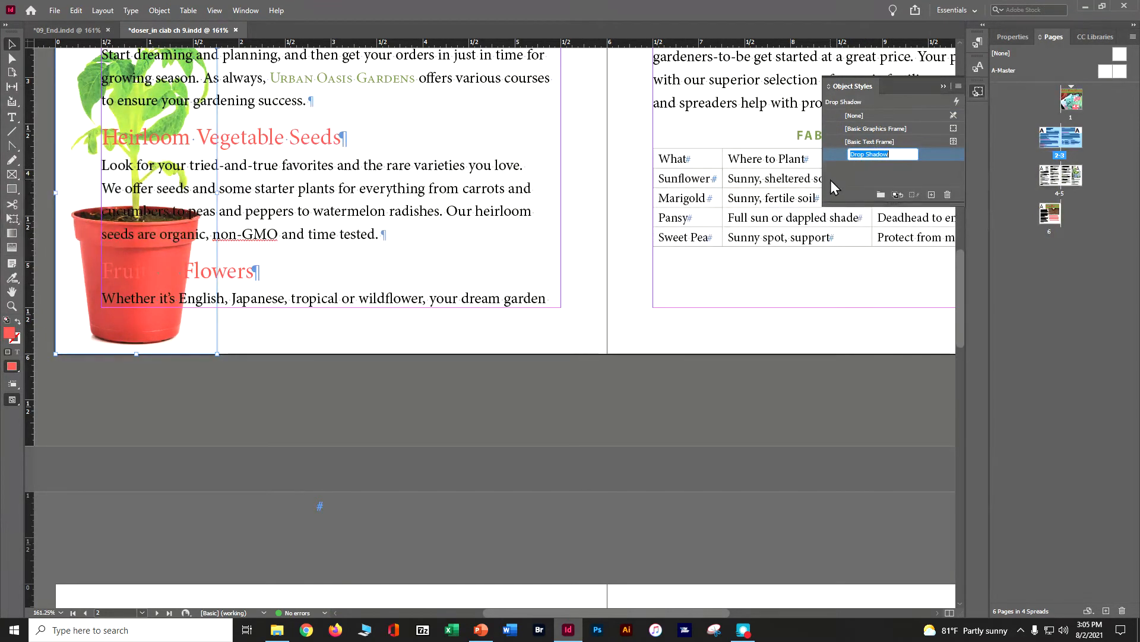
key(ctrl+z)
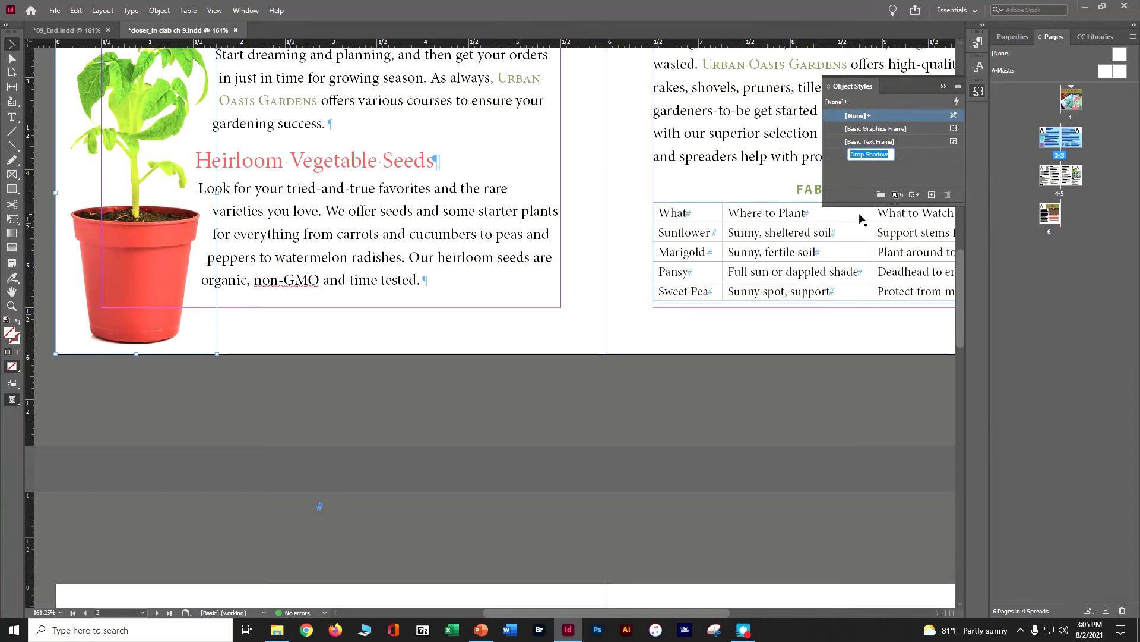
click(874, 358)
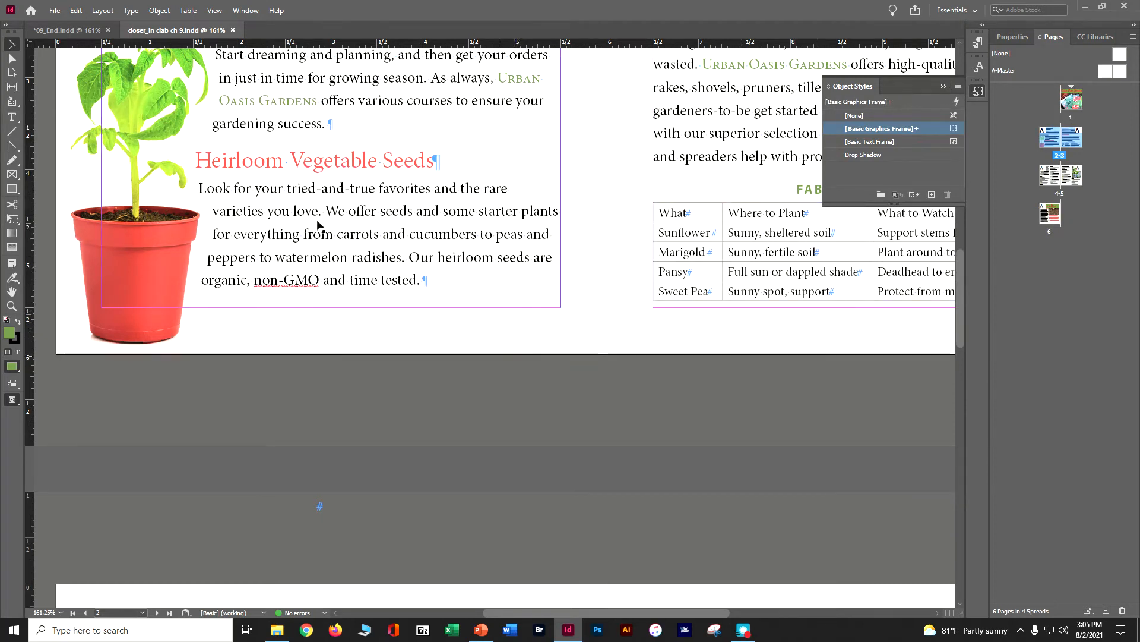
Clear the overrides from the default [Basic Graphics Frame] object style with nothing selected.
click(76, 11)
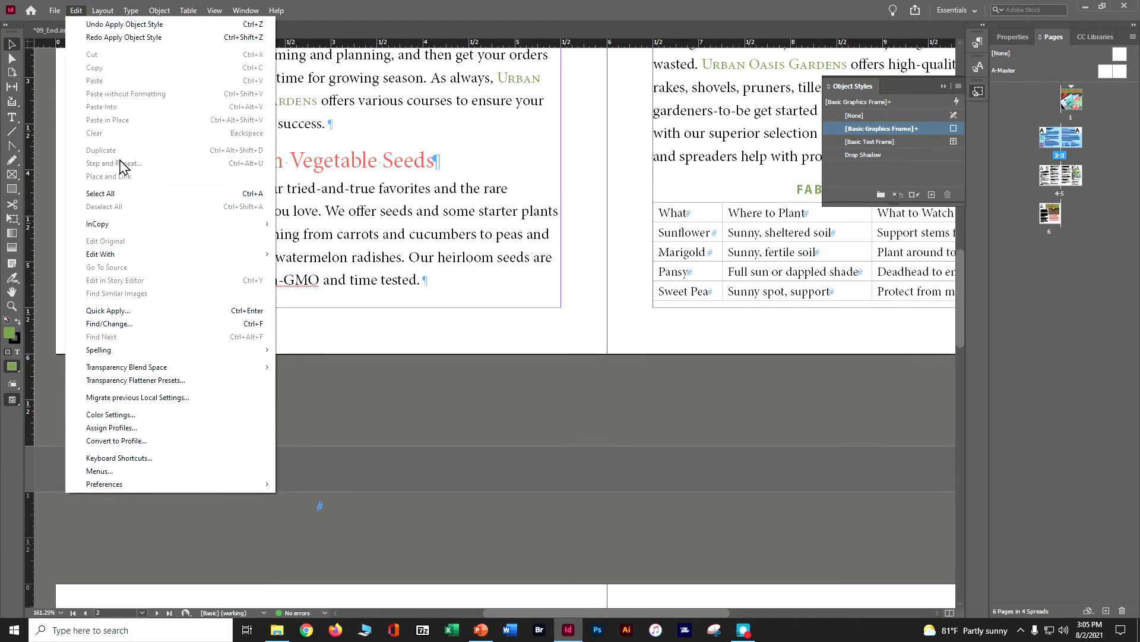
click(539, 383)
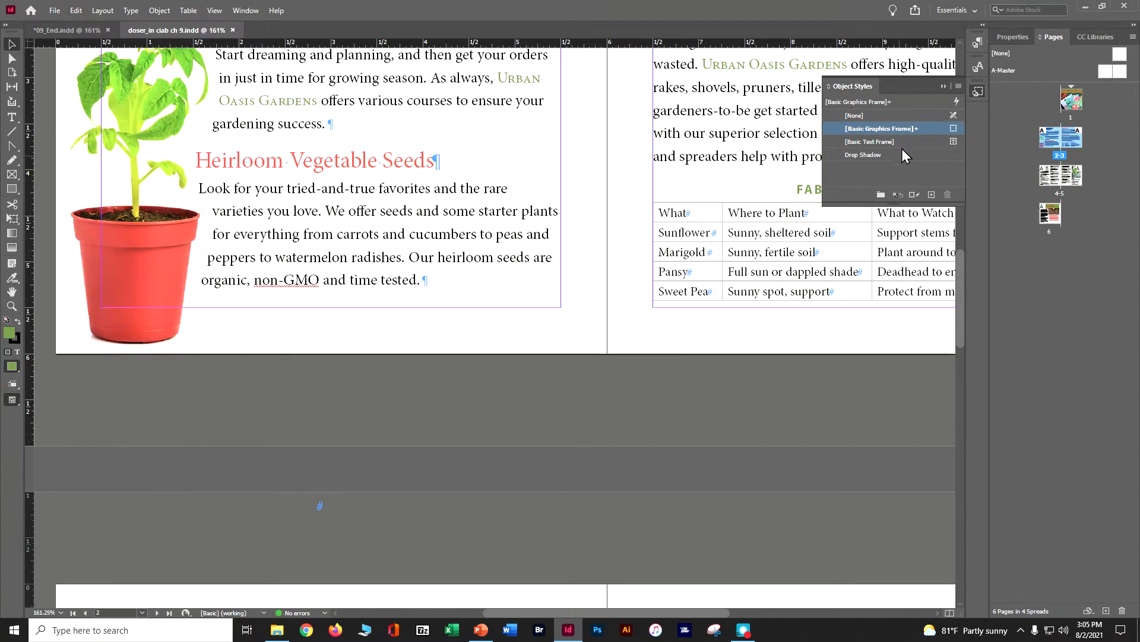
scroll(591, 248, up, 7)
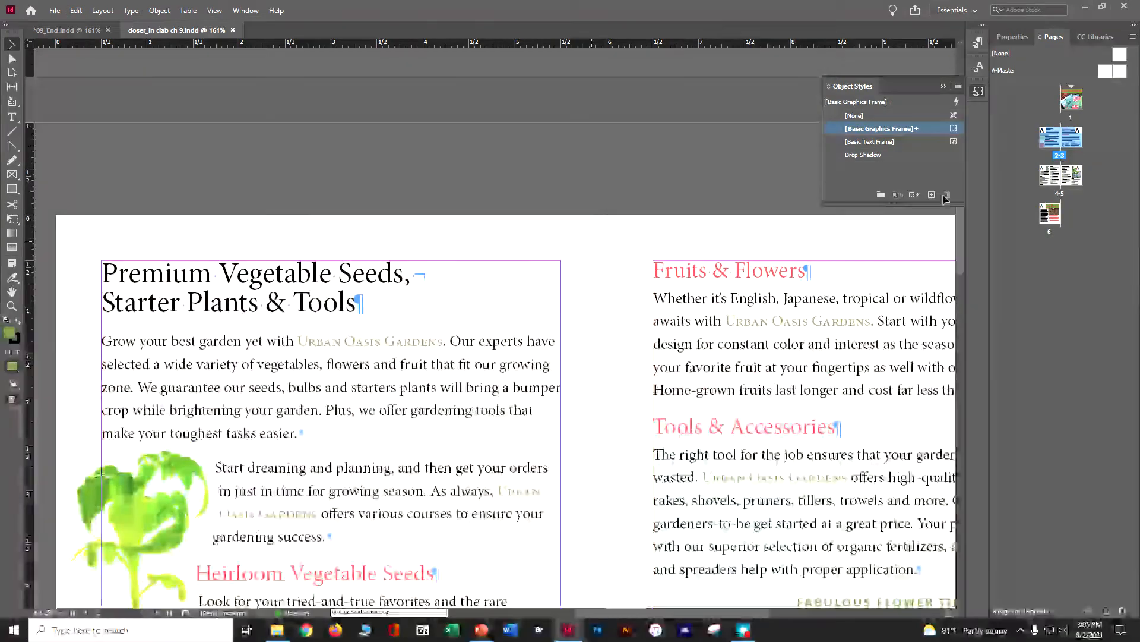
click(912, 195)
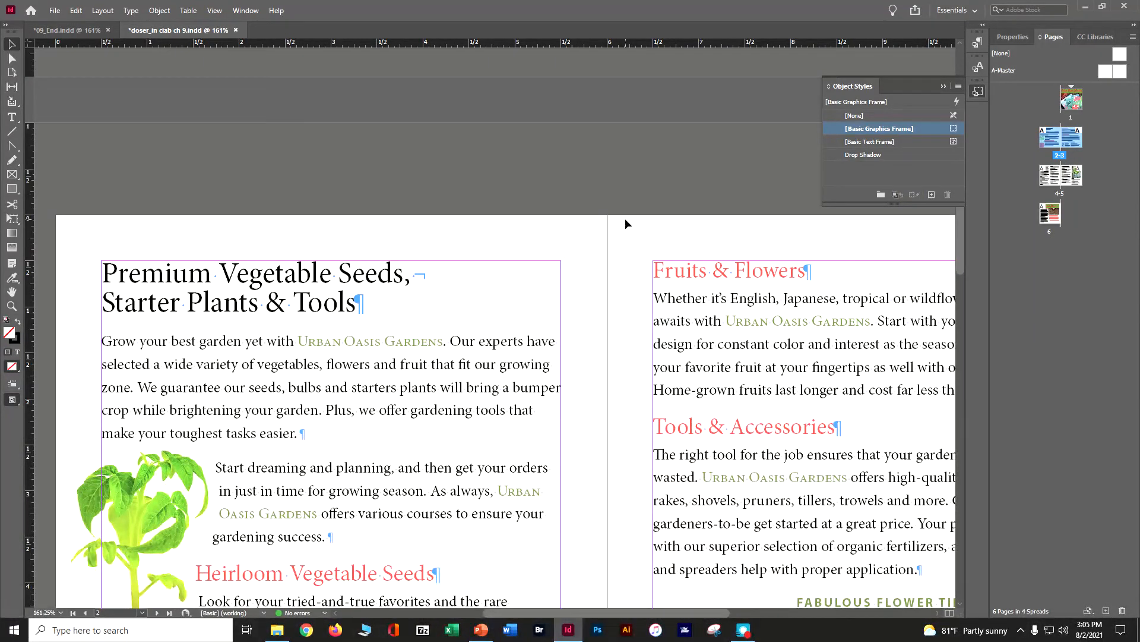
Fill the header row of the Fabulous Flower Tips table on page 3 with Green-Brightest, previewing the cell fill.
scroll(625, 218, down, 5)
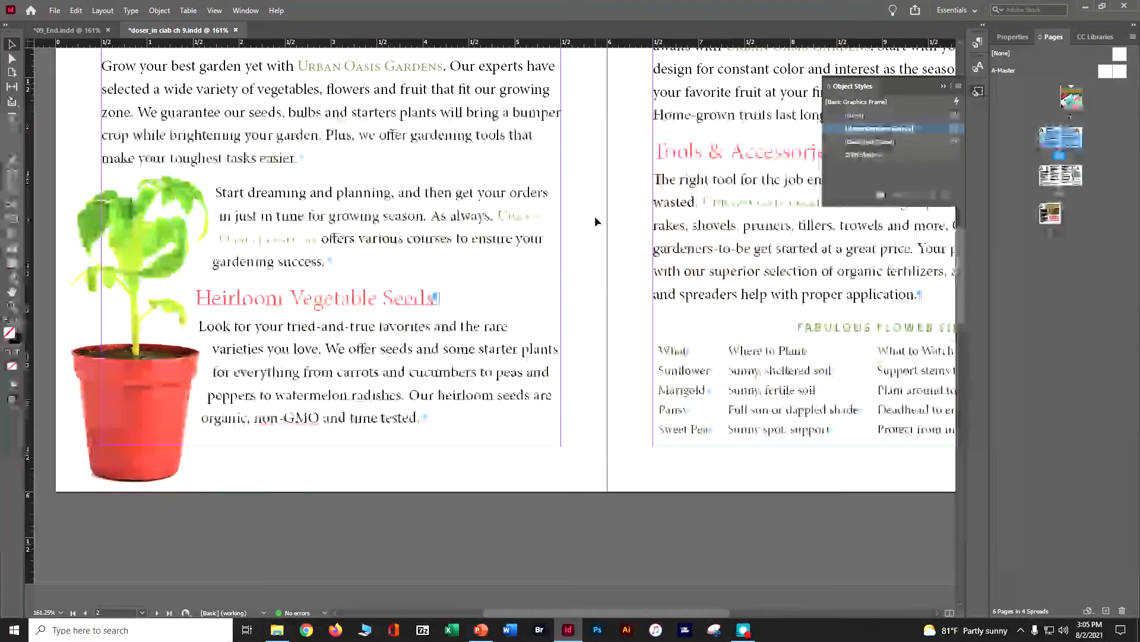
scroll(594, 215, down, 2)
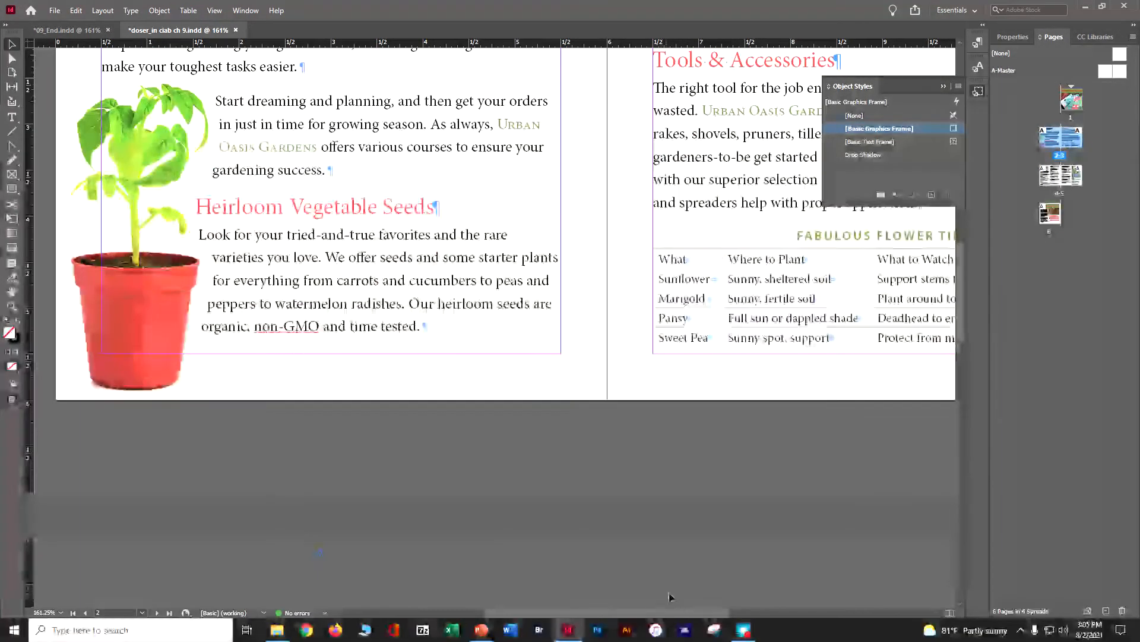
drag(683, 612, 793, 608)
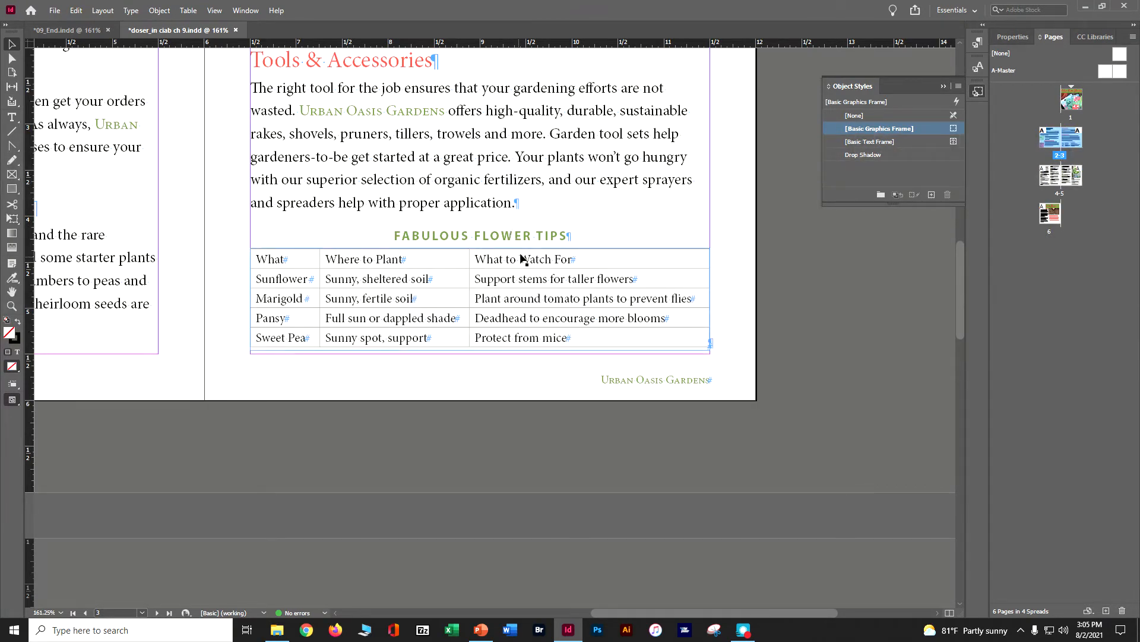
click(12, 117)
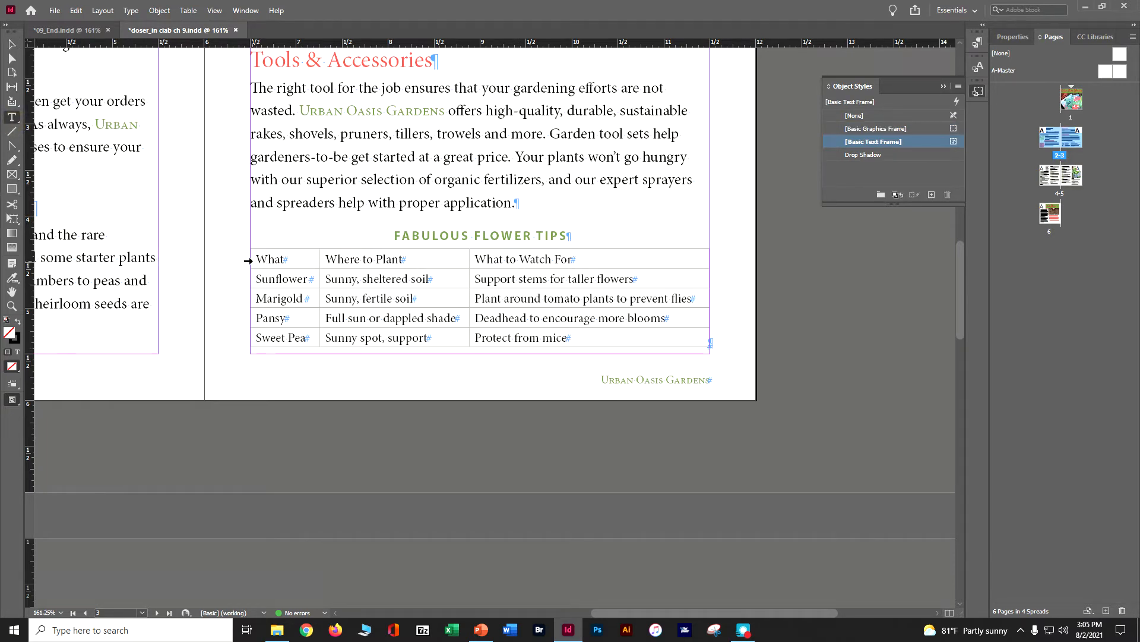
click(248, 260)
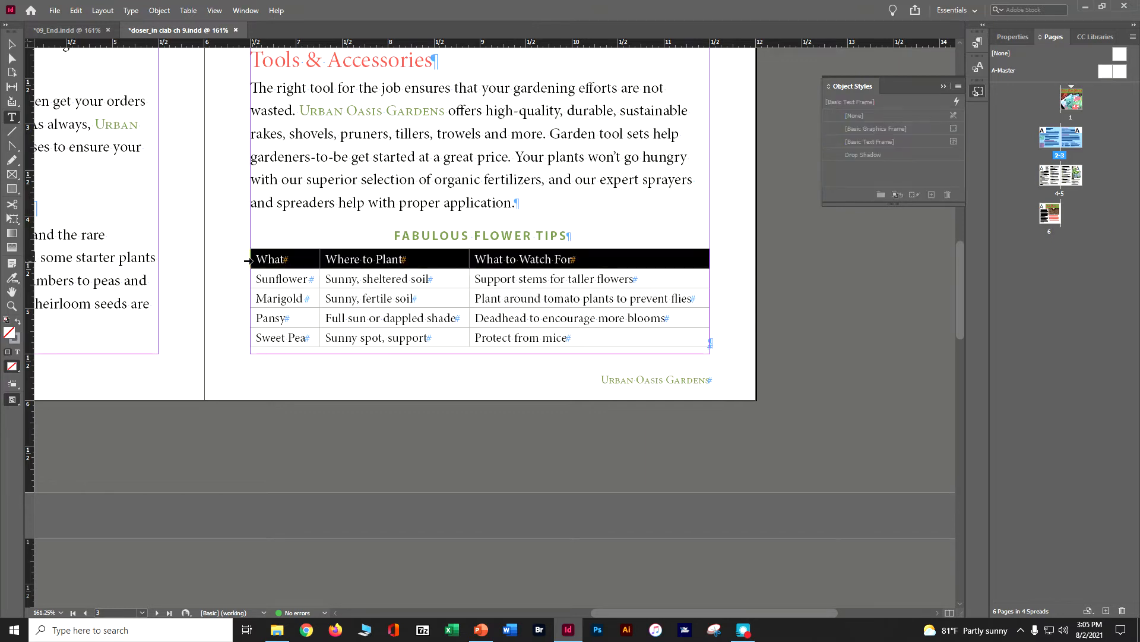
click(188, 10)
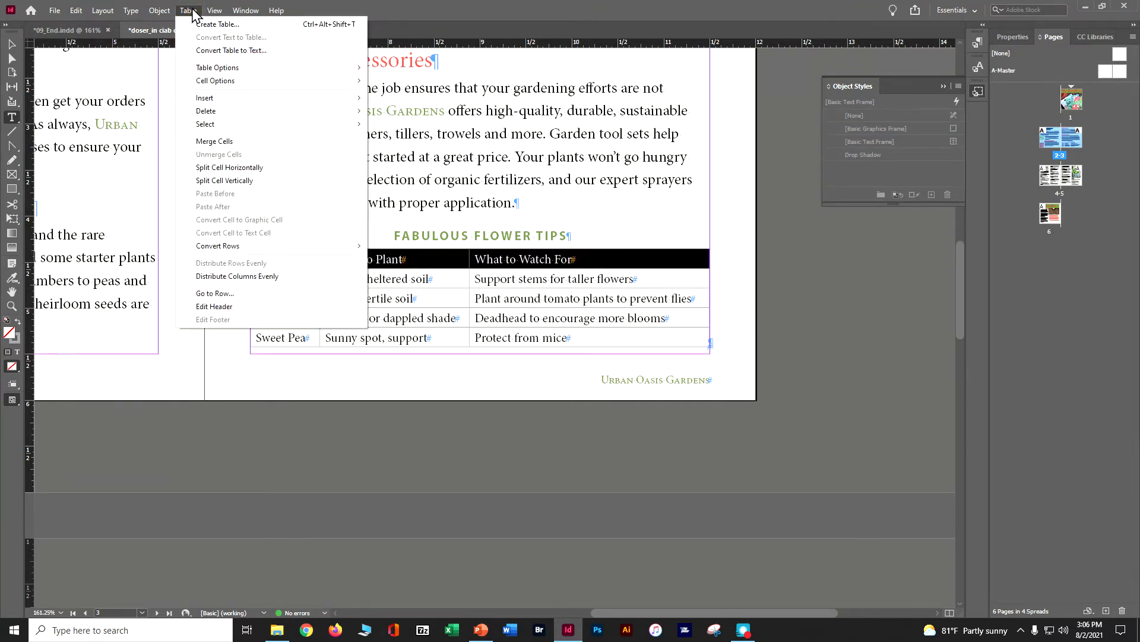
mouse_move(213, 84)
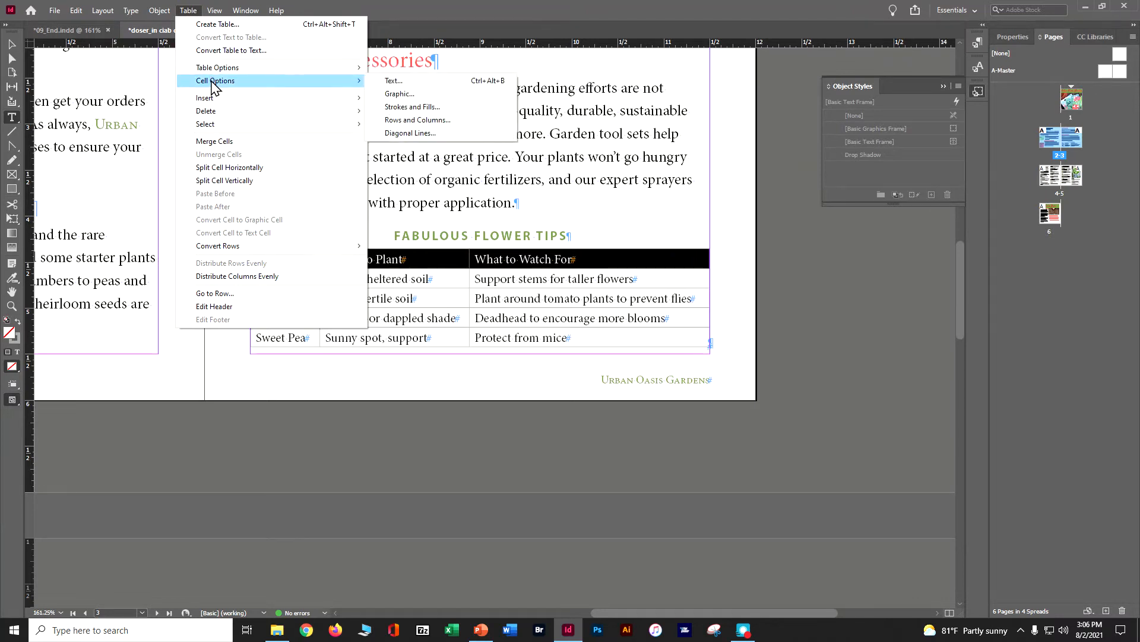
click(388, 106)
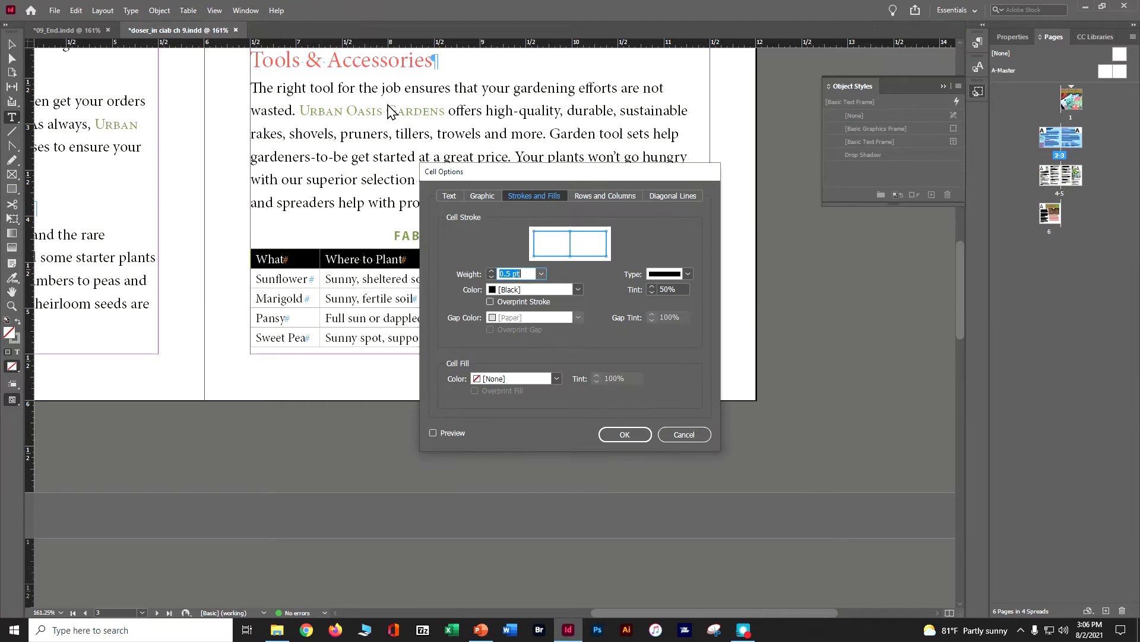
drag(542, 174, 789, 193)
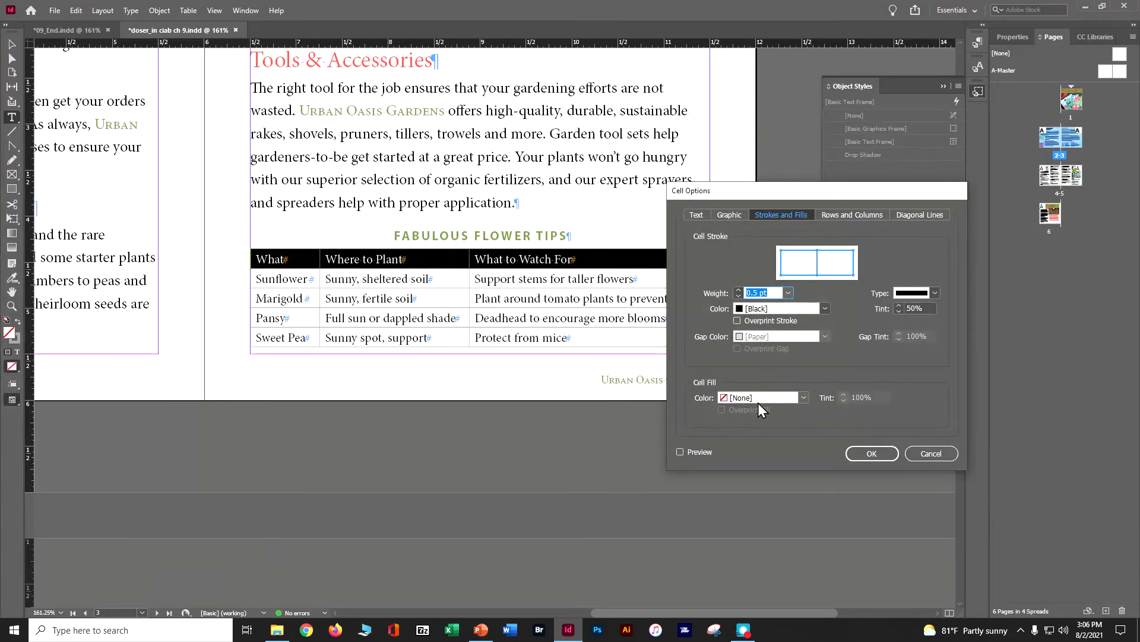
click(805, 397)
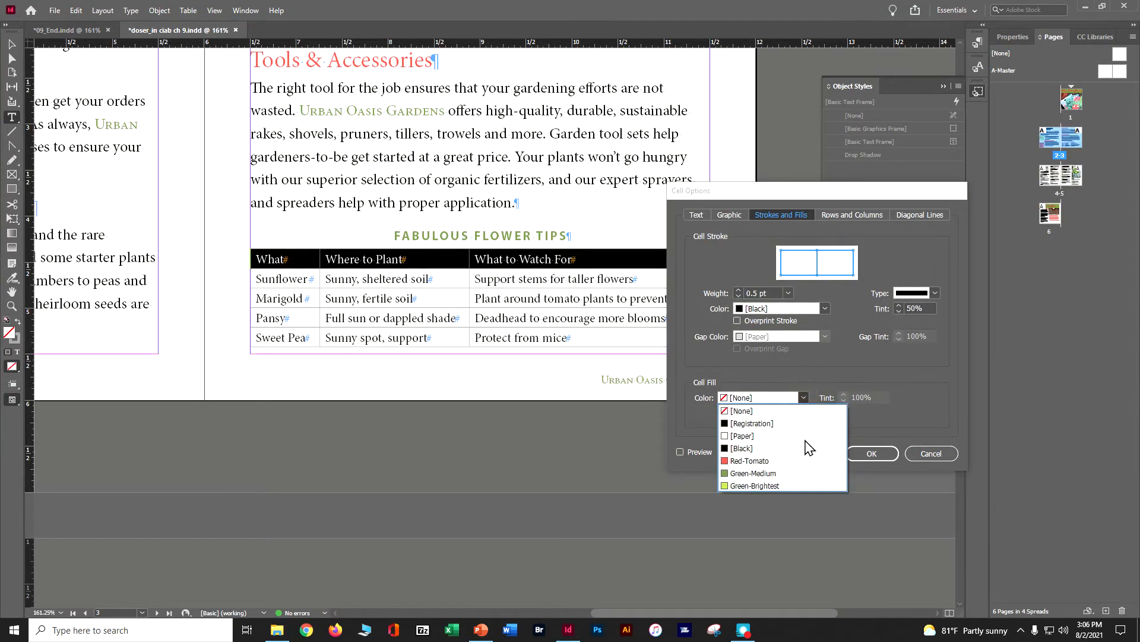
click(807, 485)
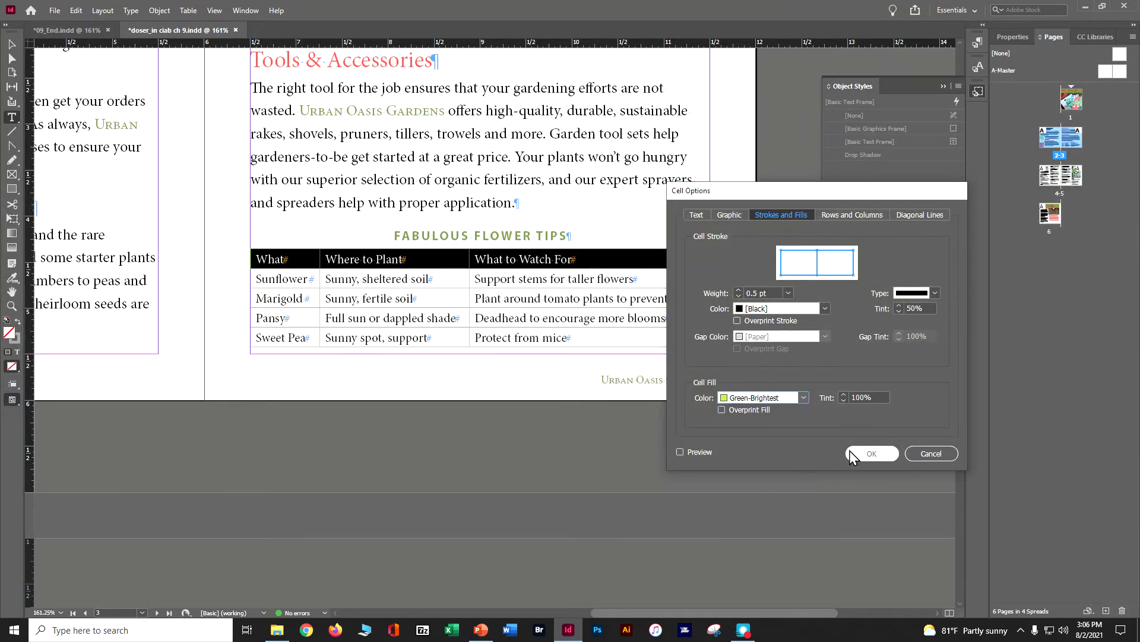
click(701, 452)
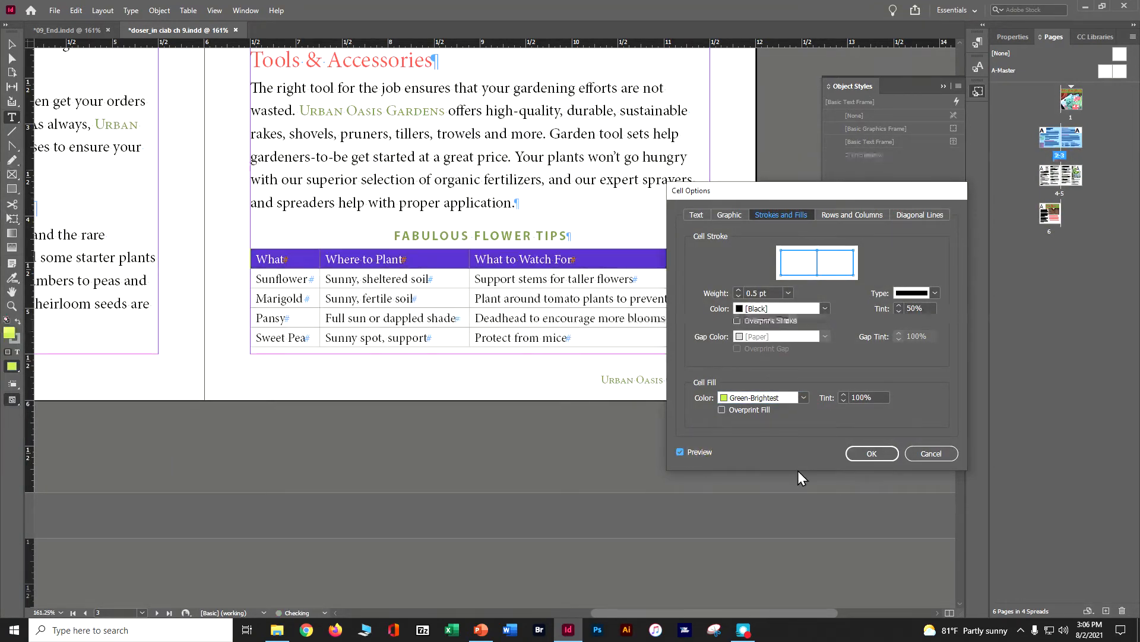
click(864, 454)
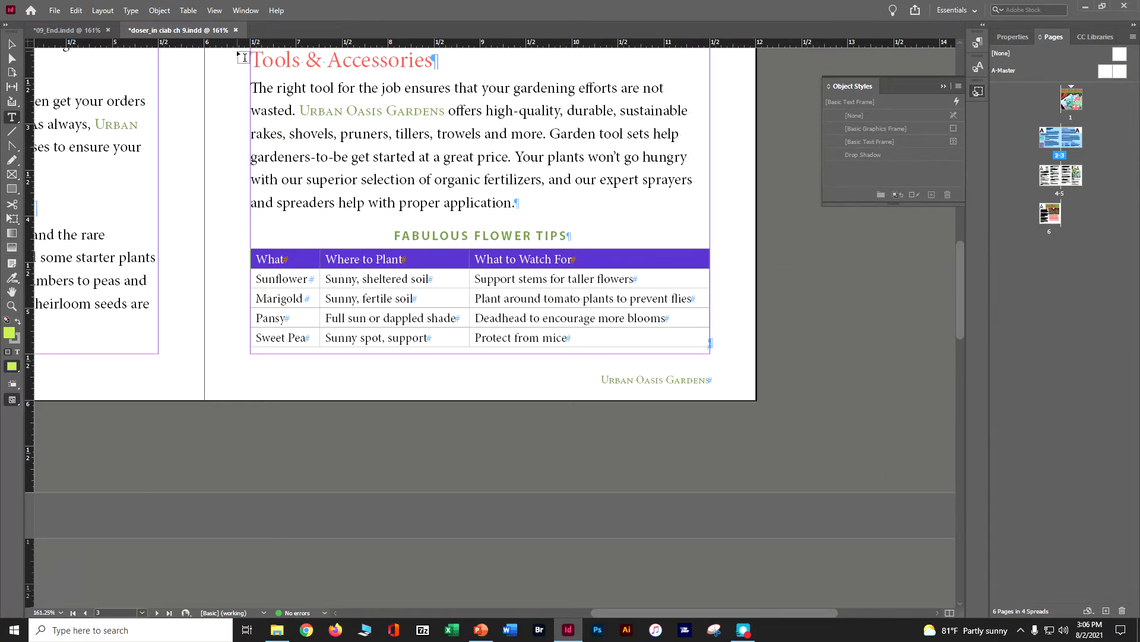
Show the Cell Styles panel and dock it below Object Styles, leaving it expanded.
click(241, 12)
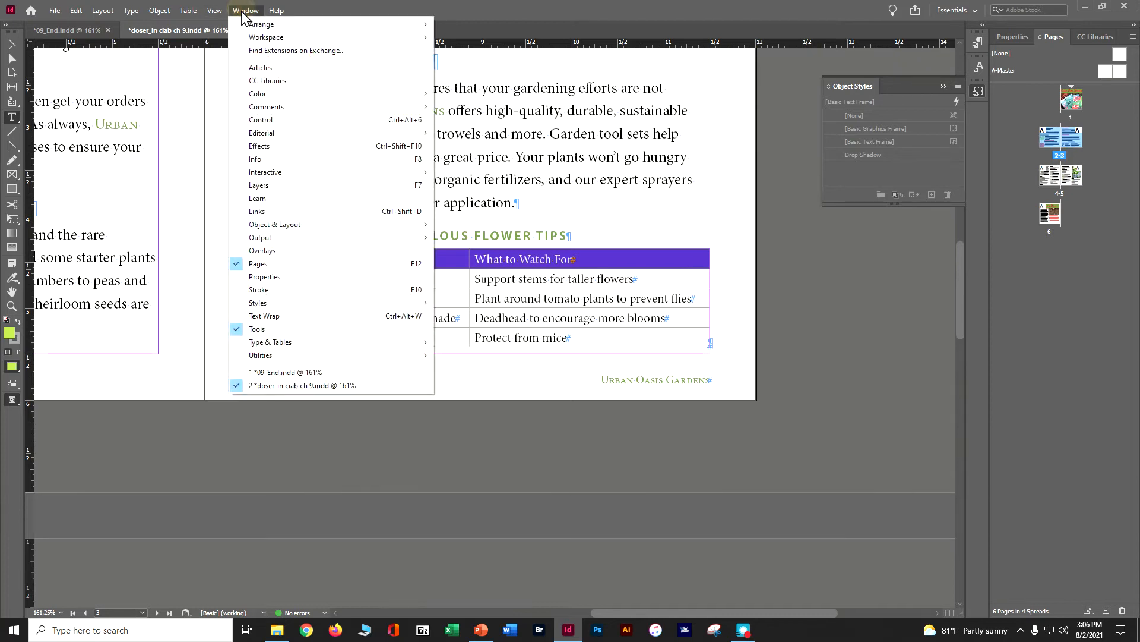
mouse_move(337, 302)
click(452, 304)
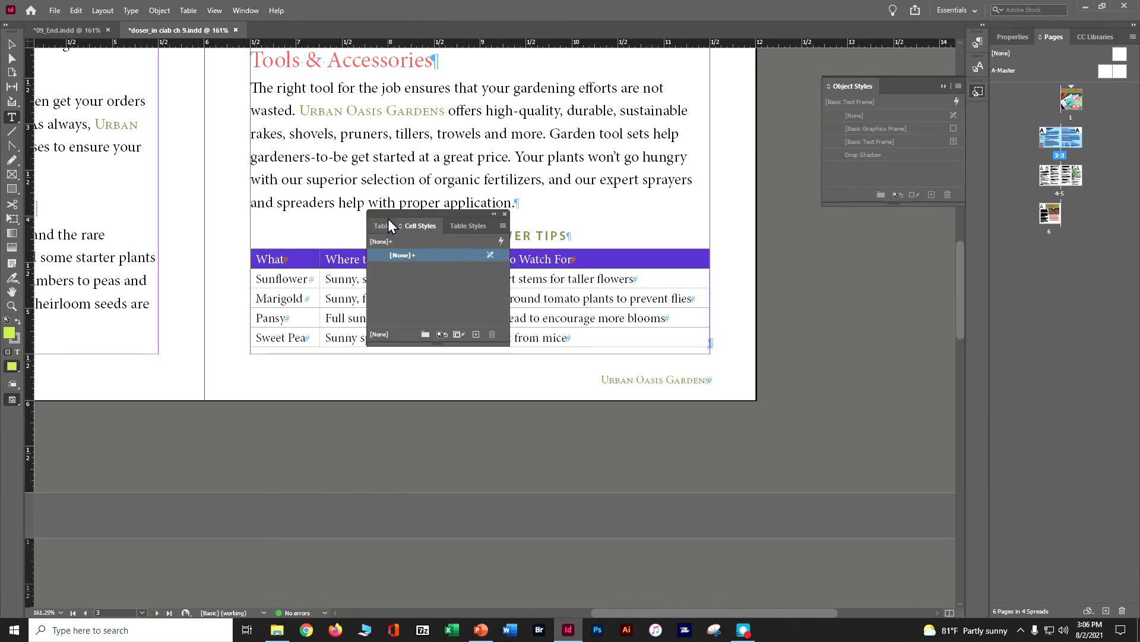
drag(407, 223, 974, 111)
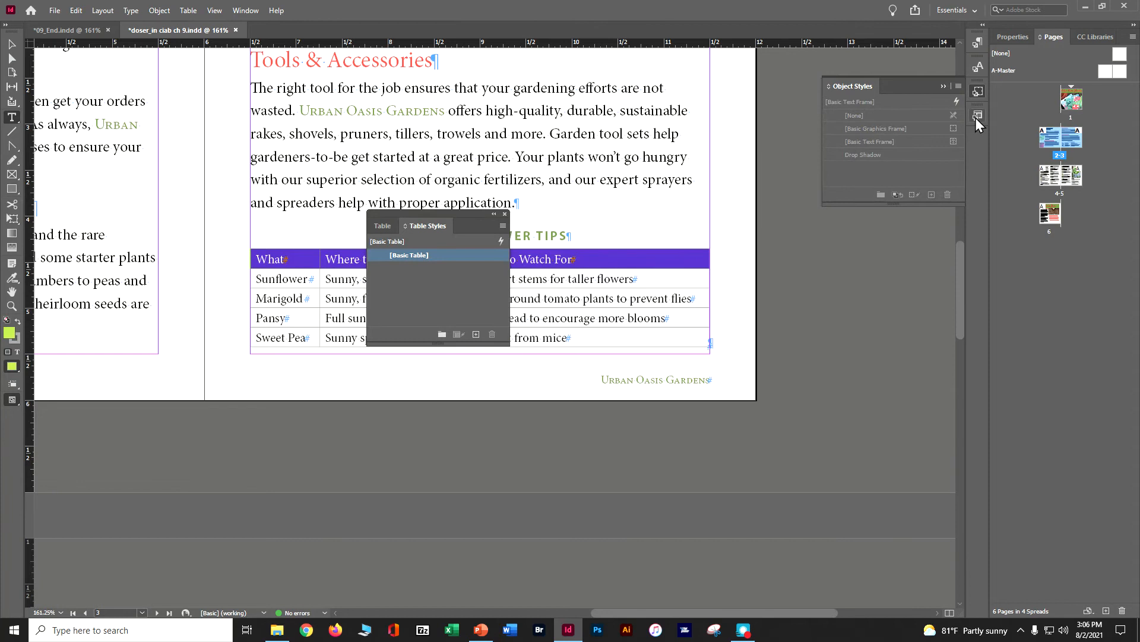
click(975, 118)
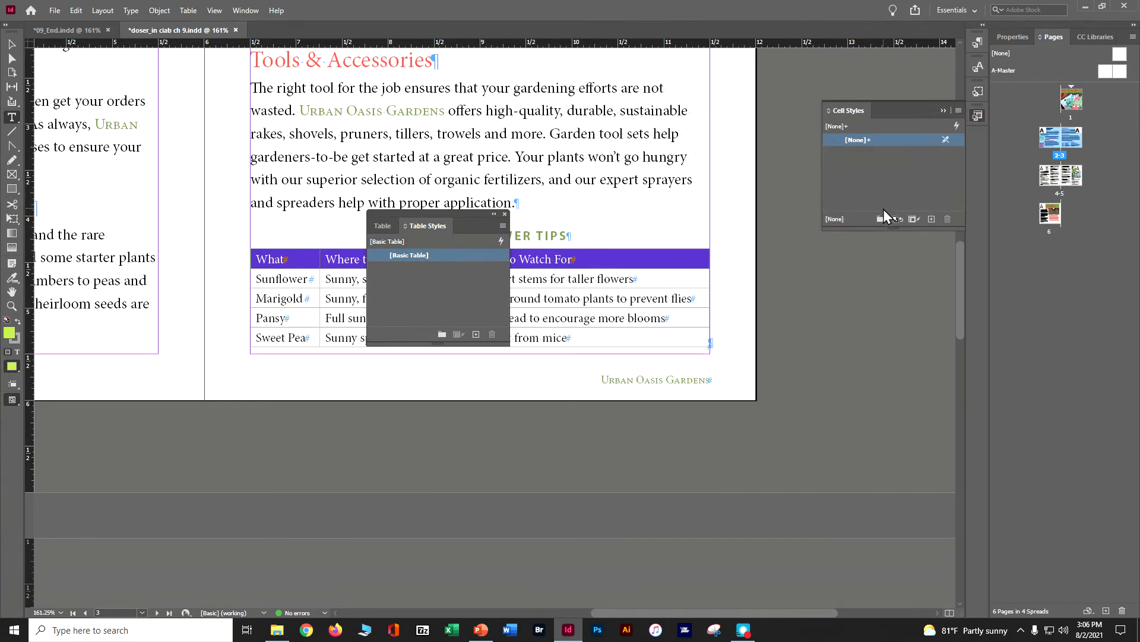
Create a cell style named Table Head from the selected header row, using the Head 4 paragraph style, and close the floating Table Styles panel.
click(959, 111)
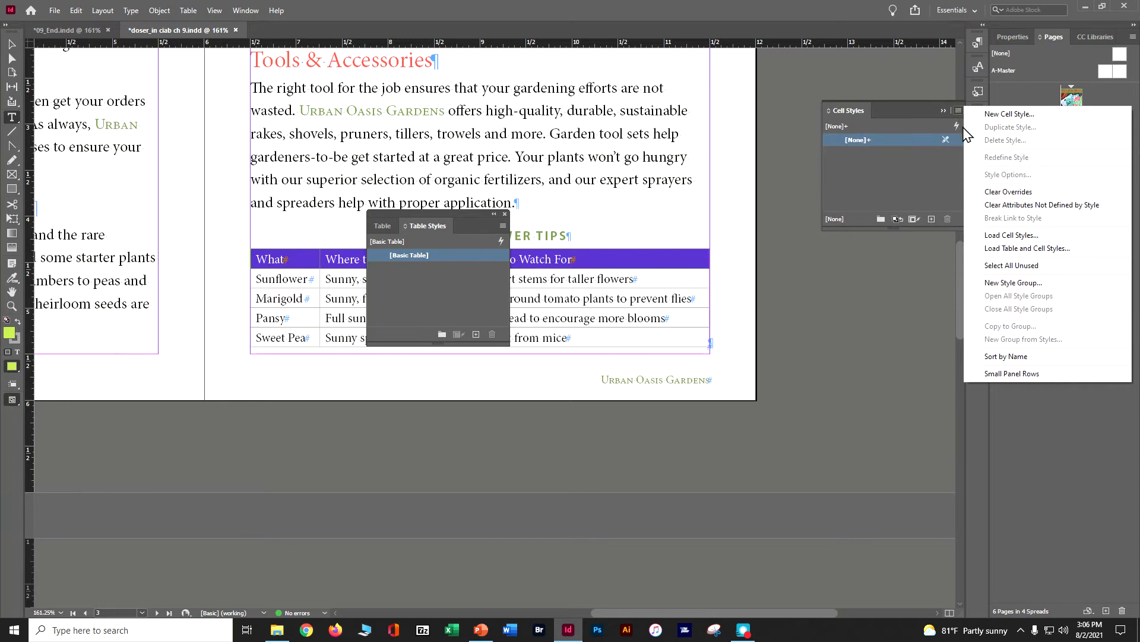
click(989, 117)
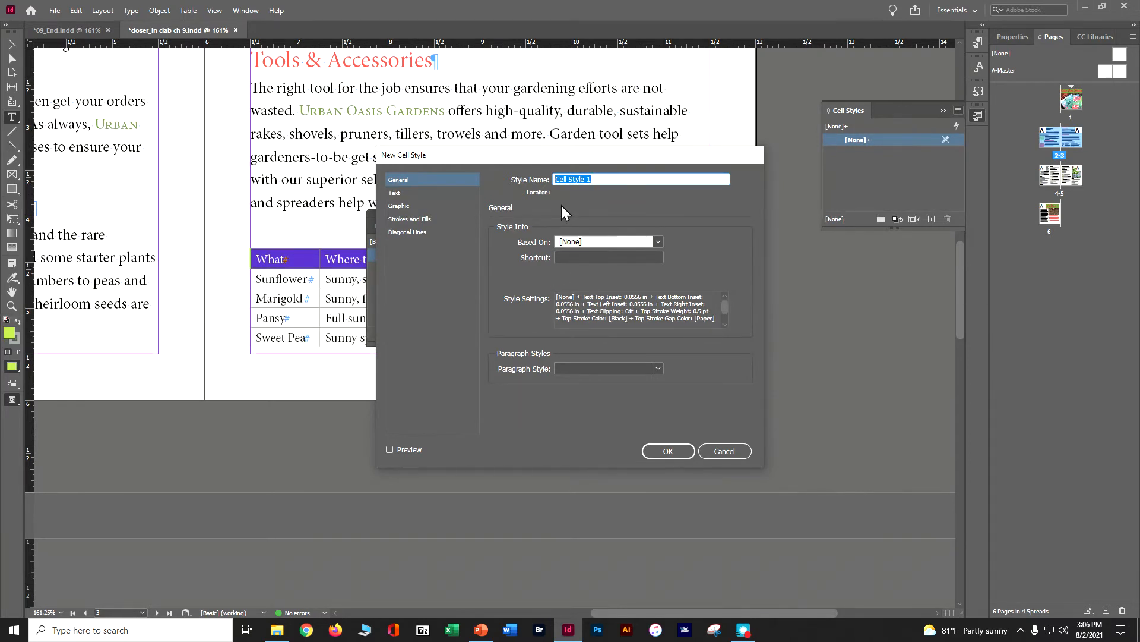
text(le Head)
click(657, 369)
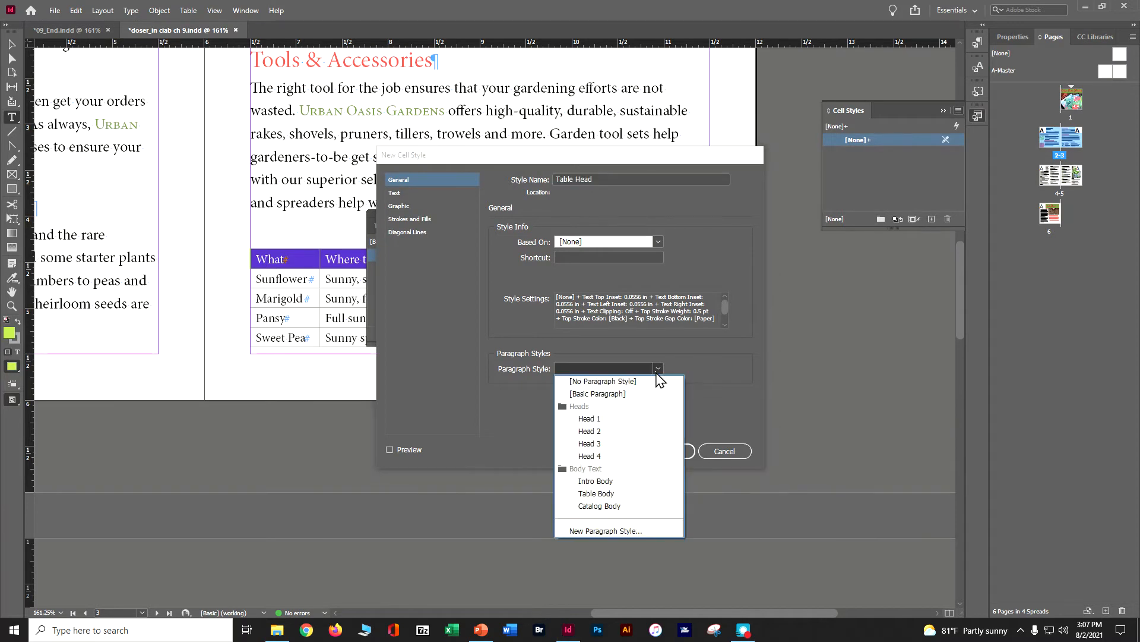
click(618, 456)
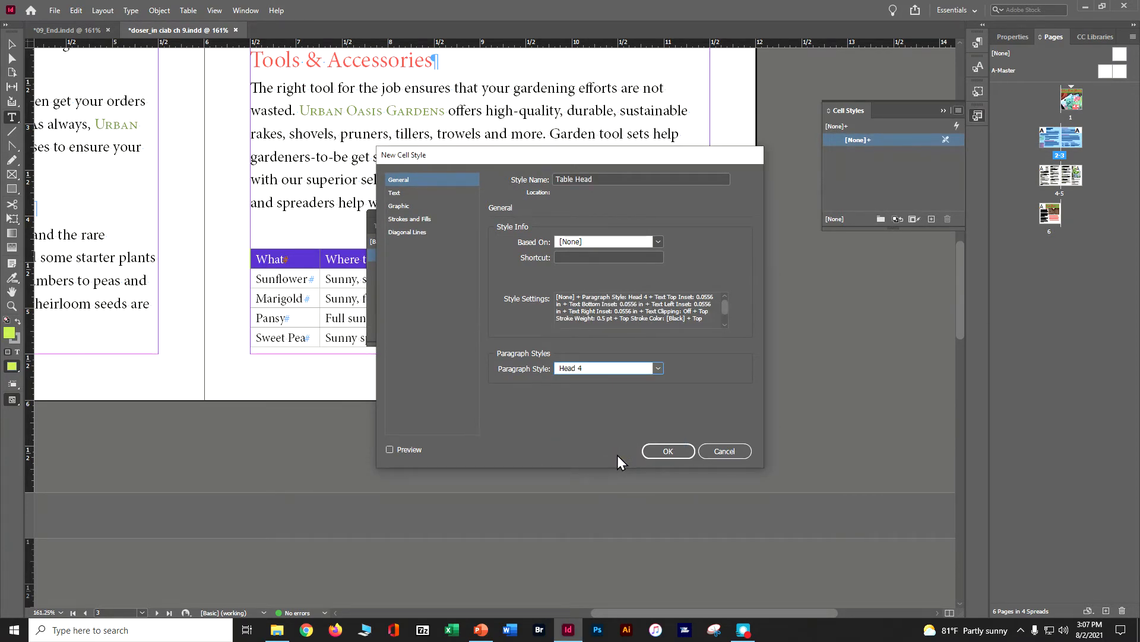
click(412, 451)
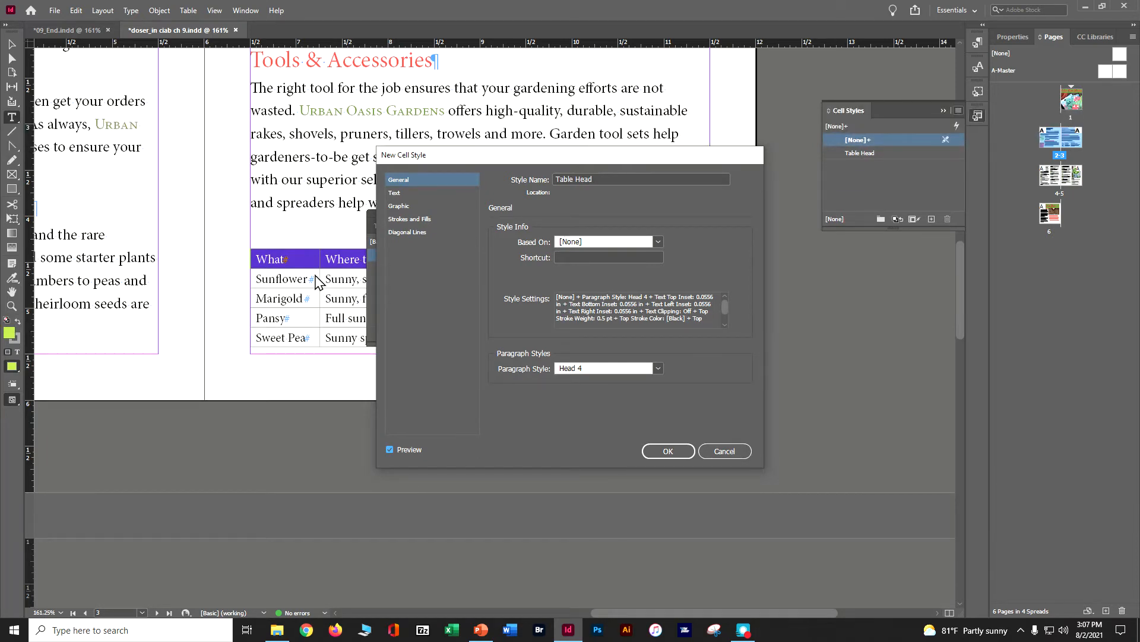
click(656, 450)
click(503, 214)
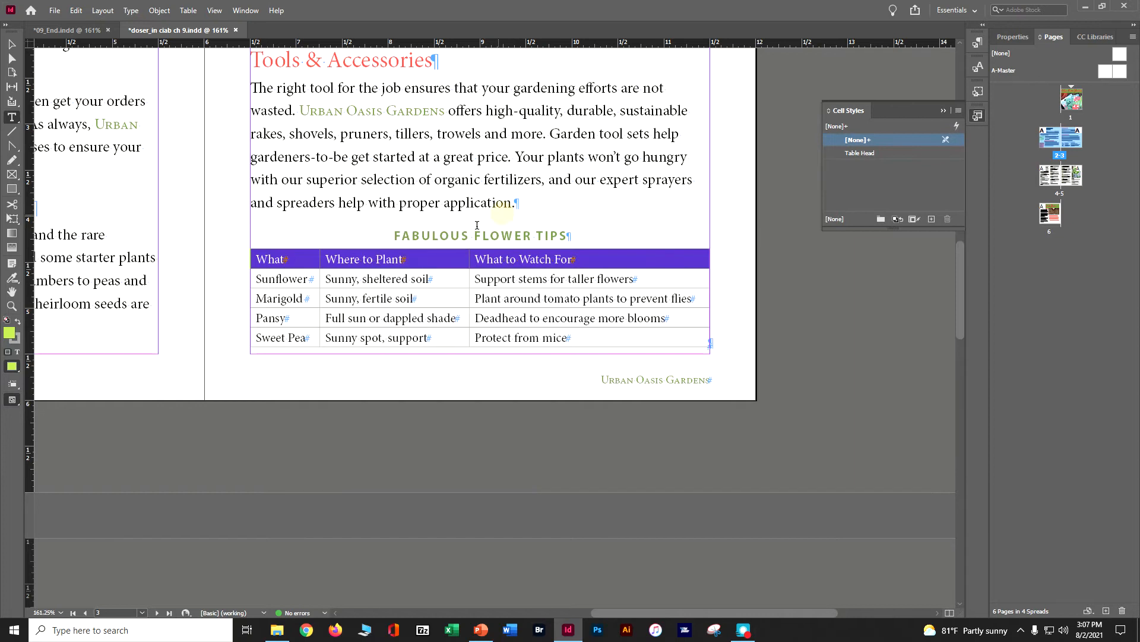
Apply the Table Head cell style to the header row, and save the document with nothing selected.
click(872, 153)
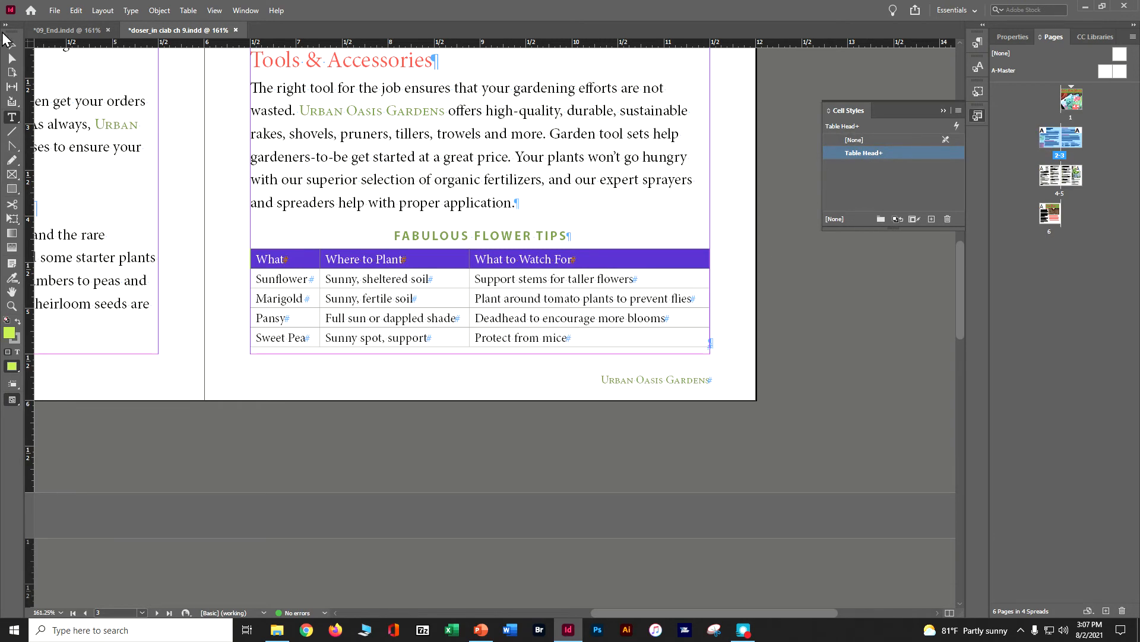
key(Escape)
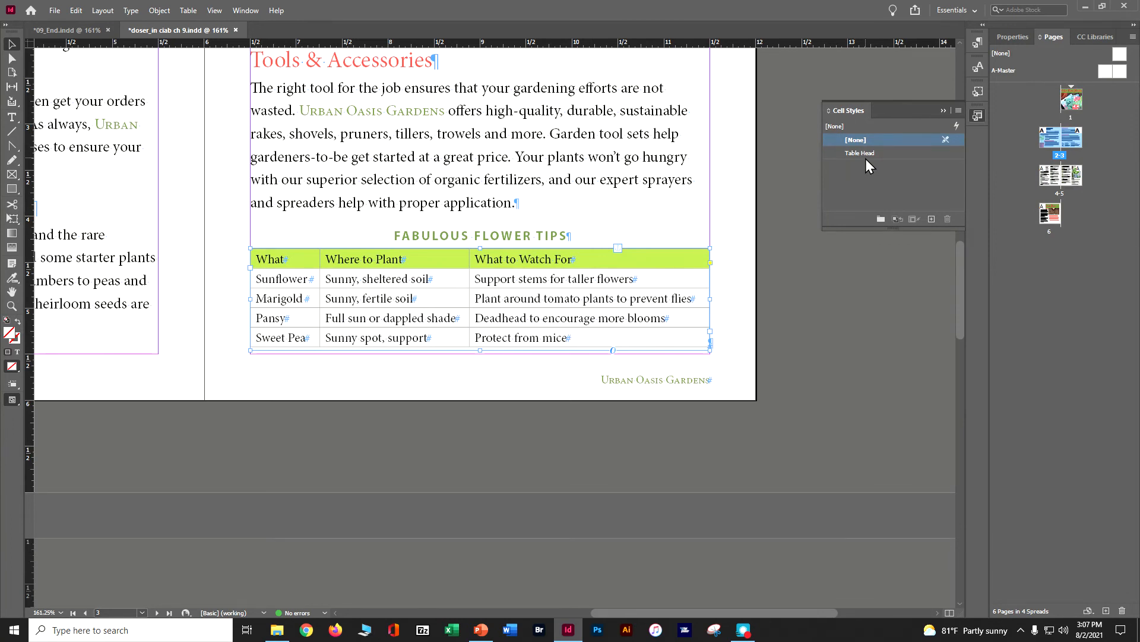
click(791, 297)
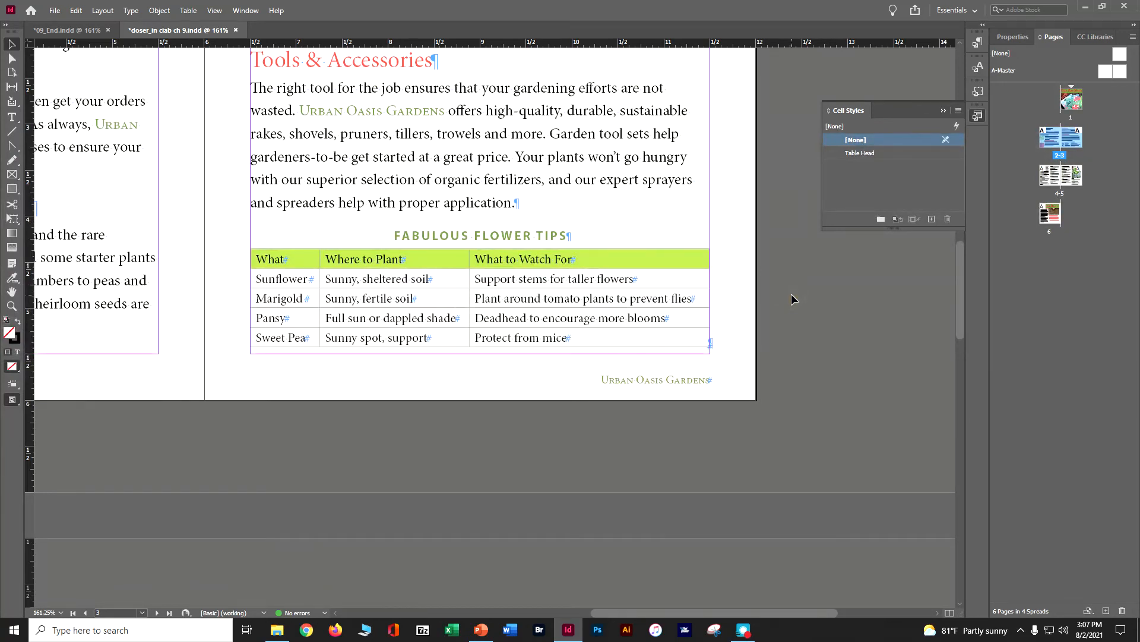
key(ctrl+s)
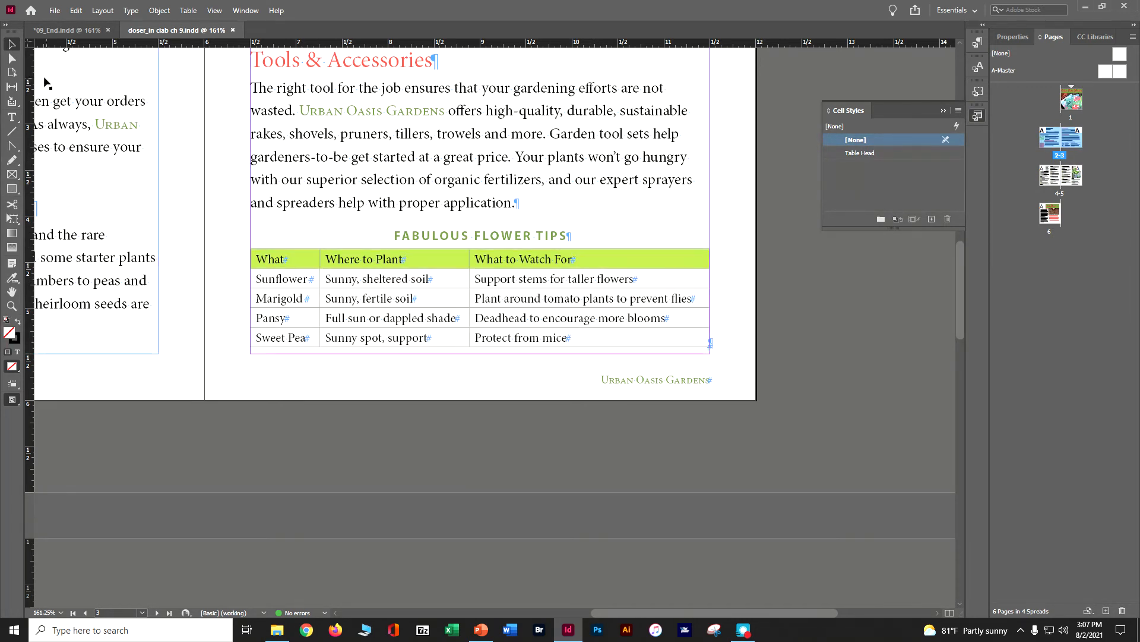
With the text cursor in the table's Sunflower cell, dock the Table Styles and Table panels below Cell Styles and expand Table Styles.
click(12, 117)
click(300, 288)
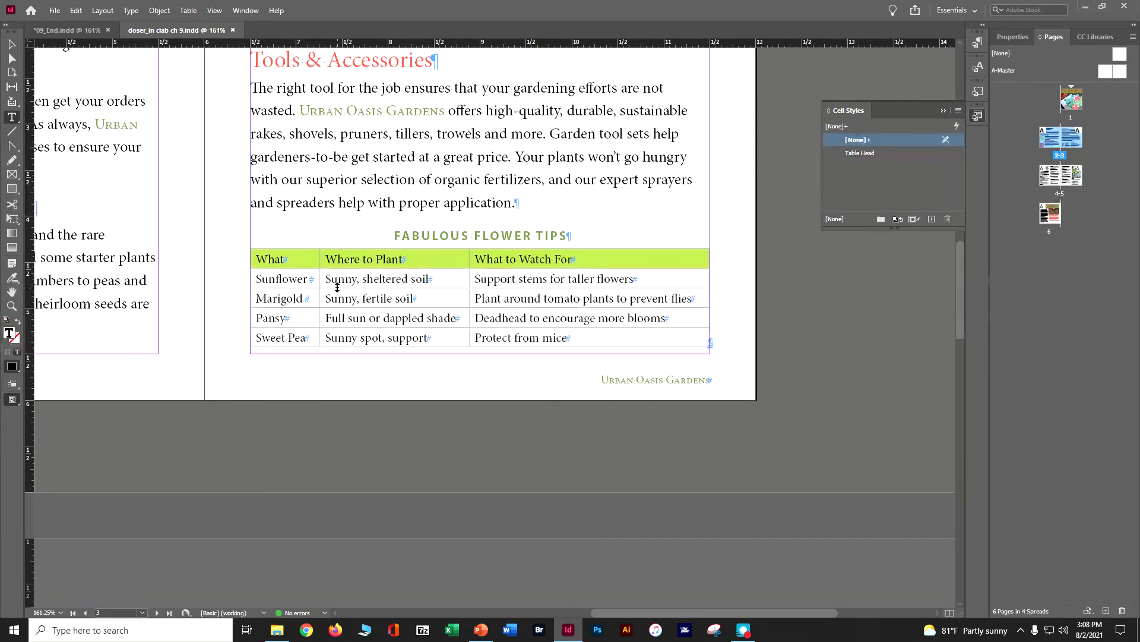
click(944, 110)
click(243, 10)
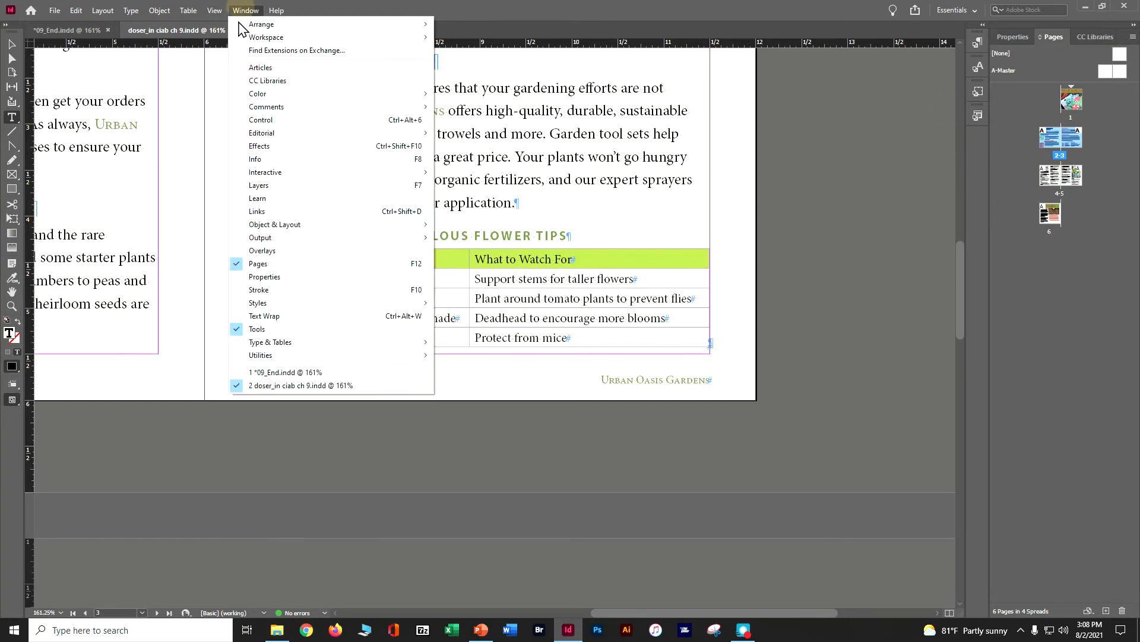
mouse_move(296, 302)
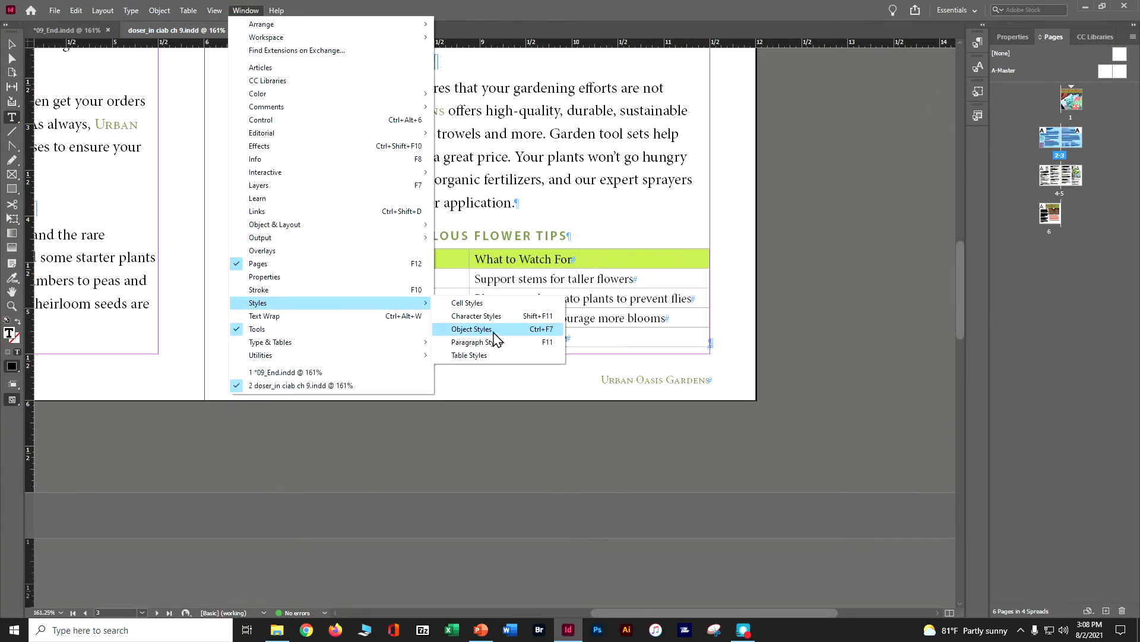
click(469, 355)
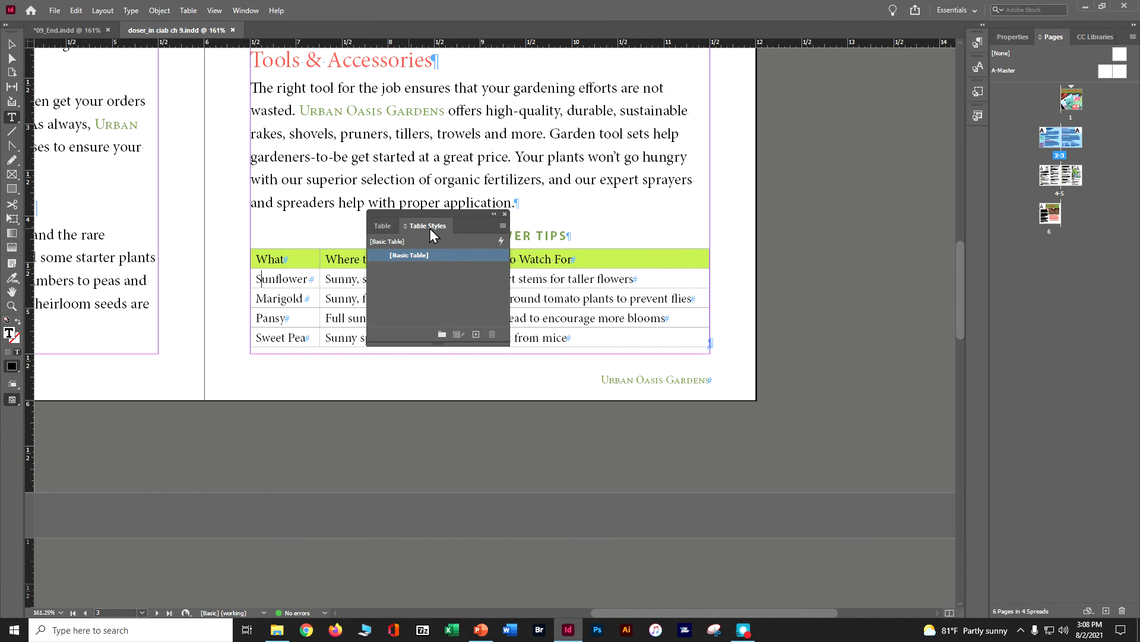
drag(430, 226, 975, 139)
drag(401, 226, 976, 166)
click(978, 140)
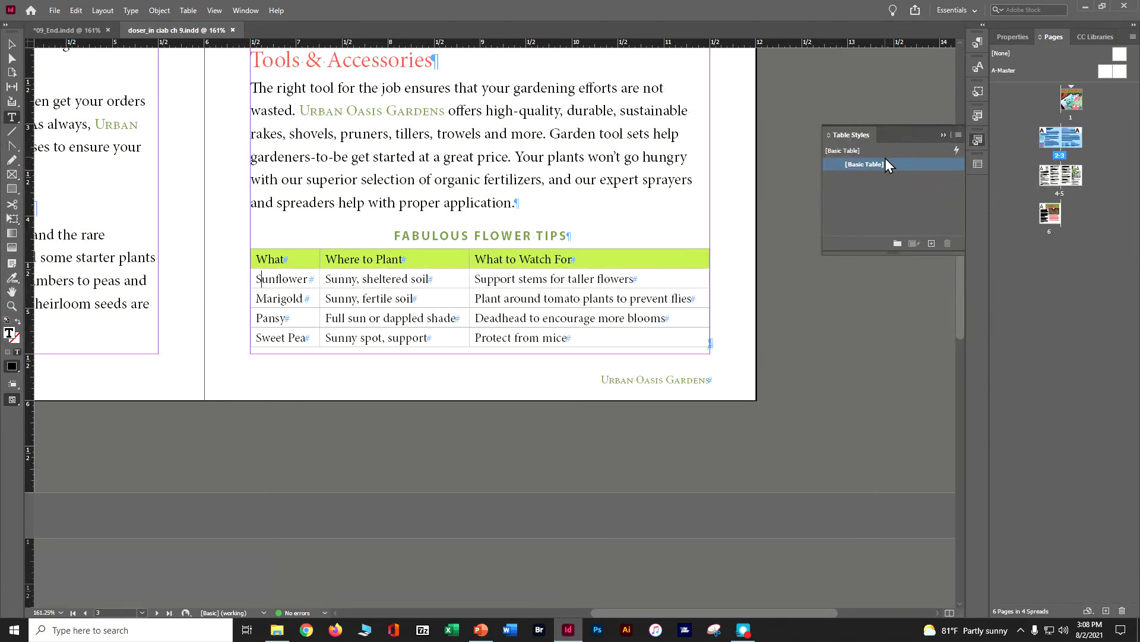
Start a new table style named Garden Table and set its alternating fill pattern to Every Other Row.
click(959, 135)
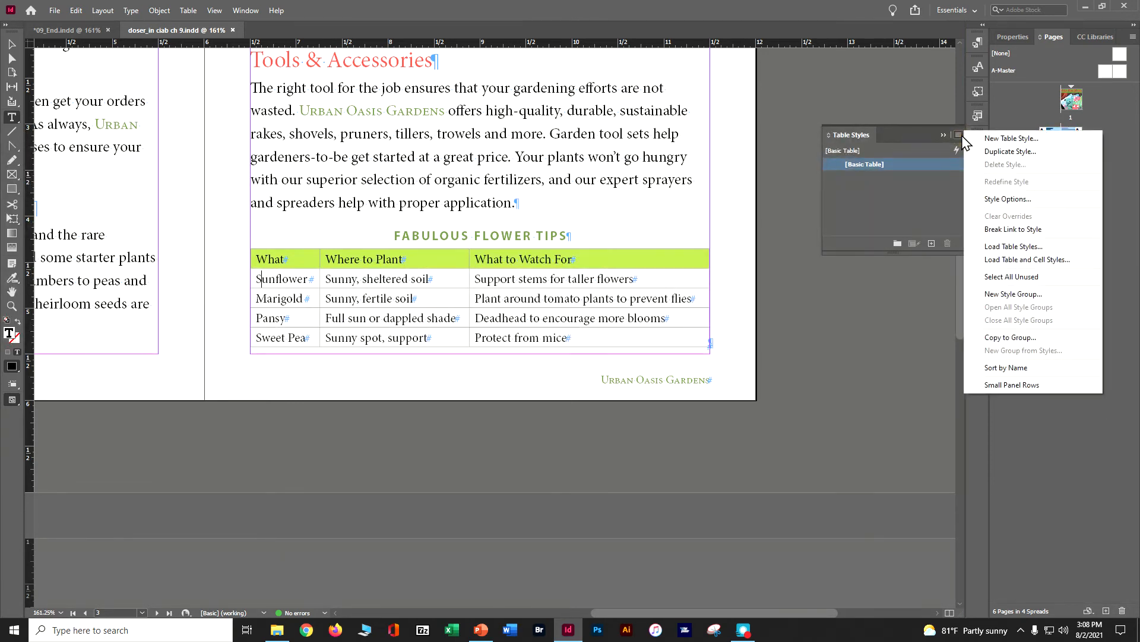
click(978, 140)
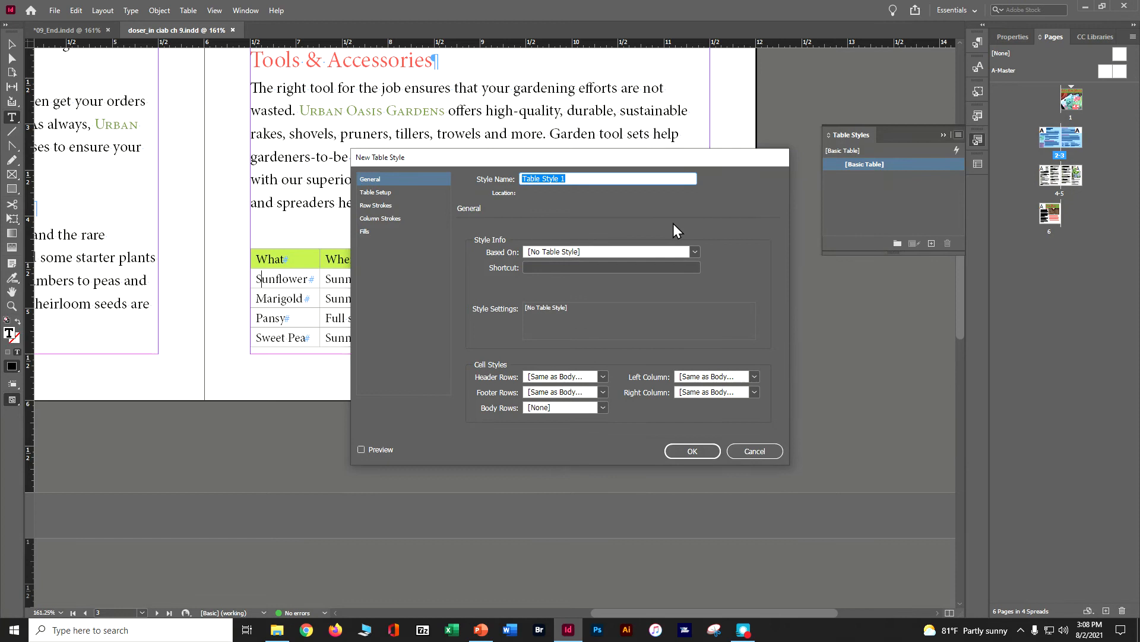
text(Garden )
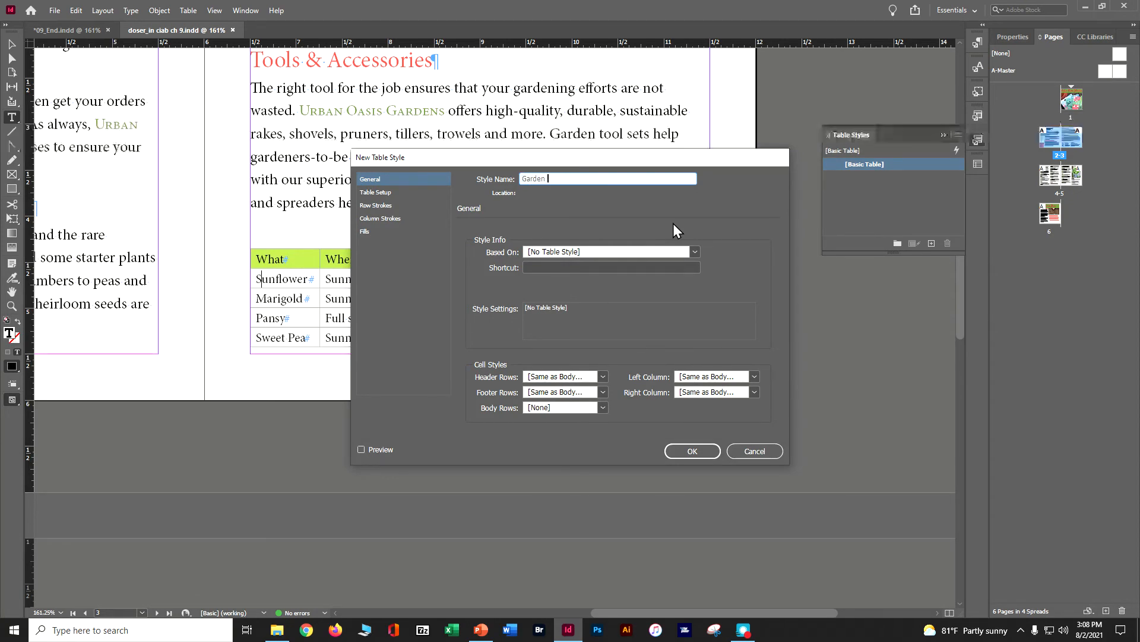
text(Table)
click(367, 231)
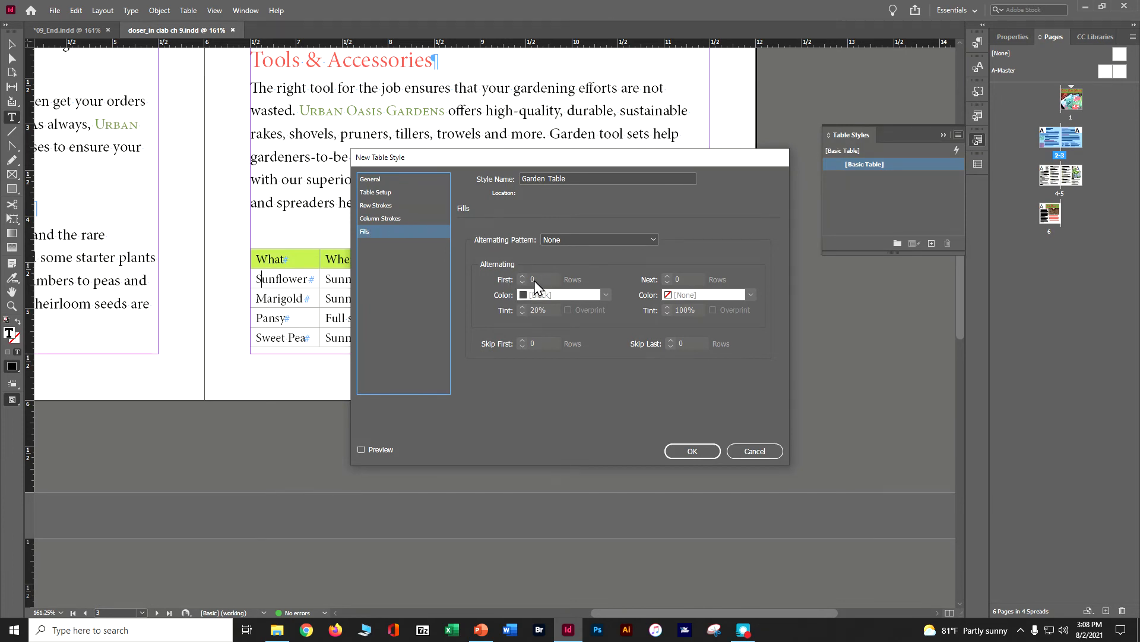
click(573, 241)
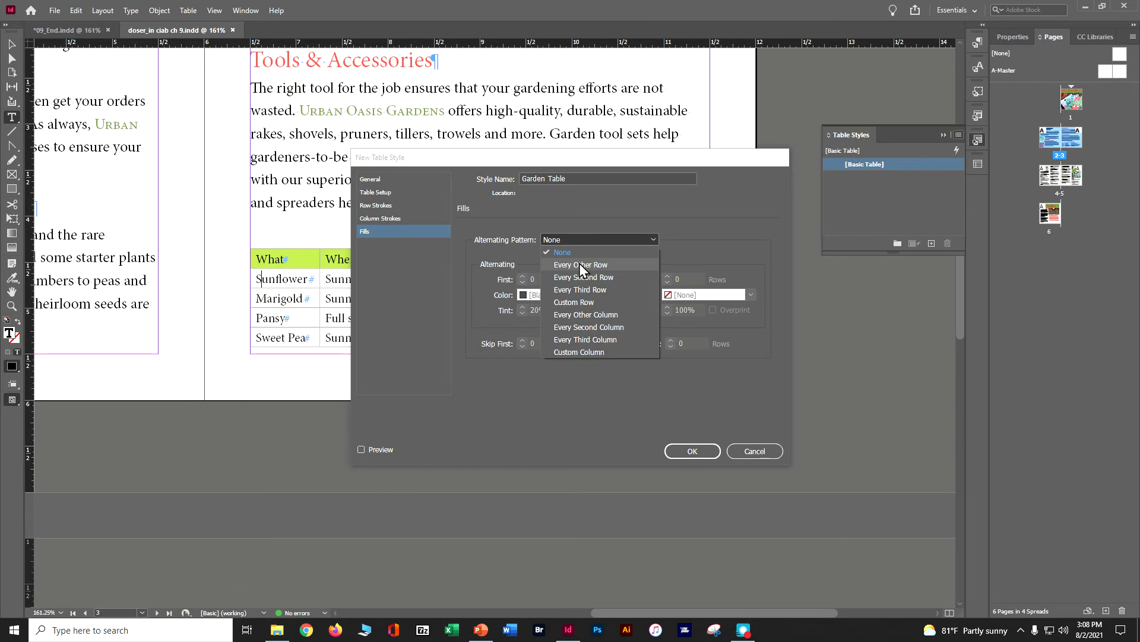
click(579, 265)
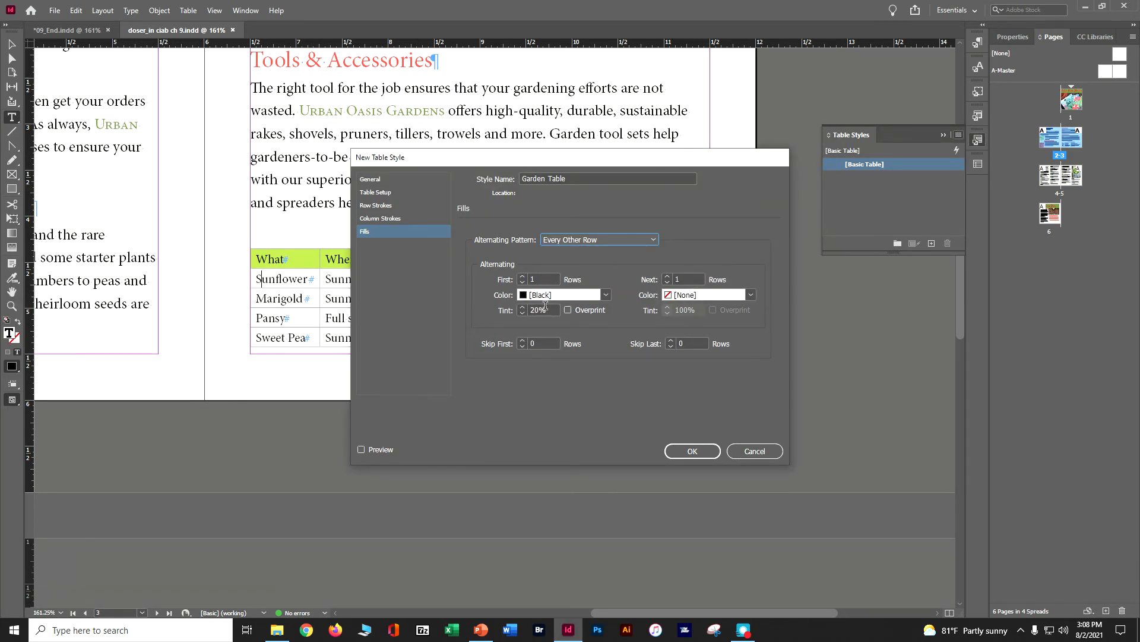
Fill Garden Table's alternating rows with [Paper] first and Green-Brightest at 30% tint next, turn on the preview, and create the style.
click(605, 295)
click(577, 335)
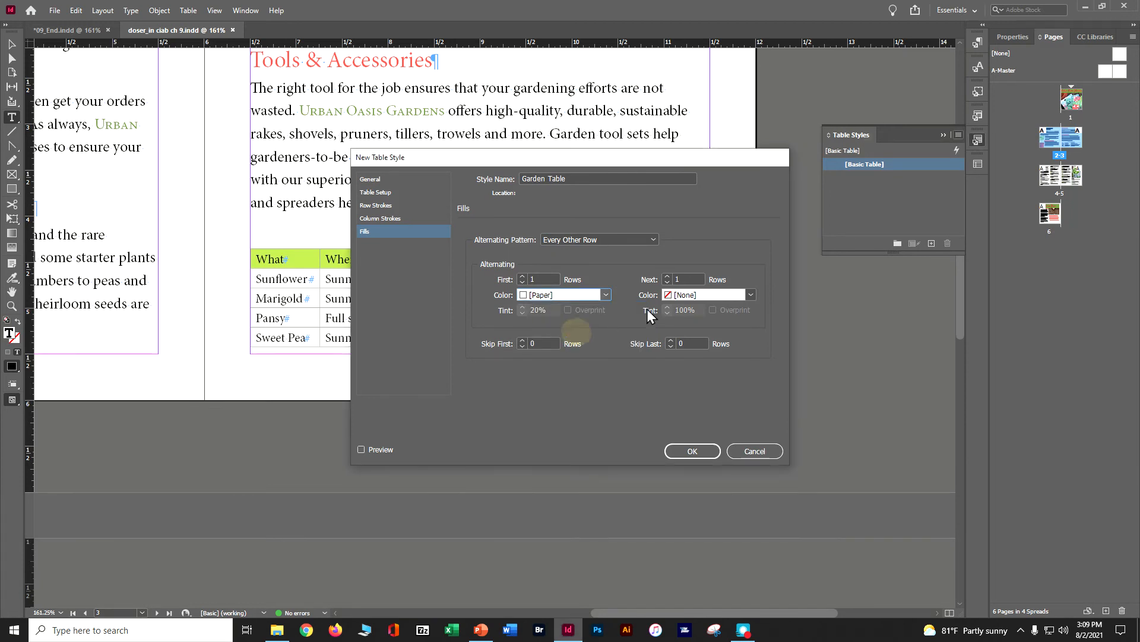
click(700, 290)
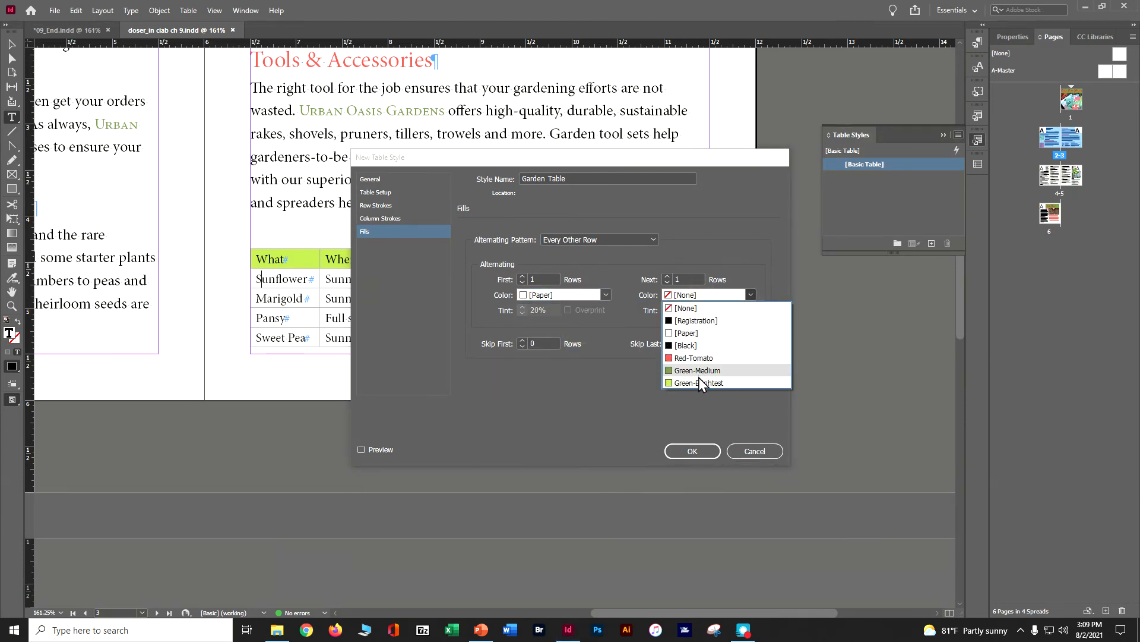
click(699, 382)
double_click(697, 310)
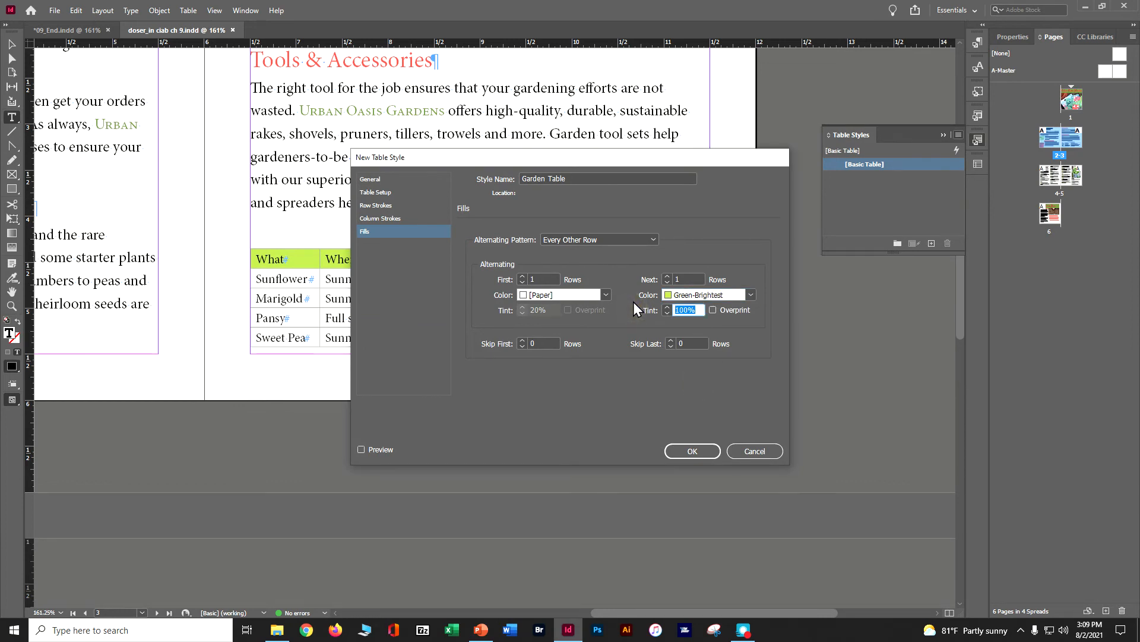
text(30)
click(361, 449)
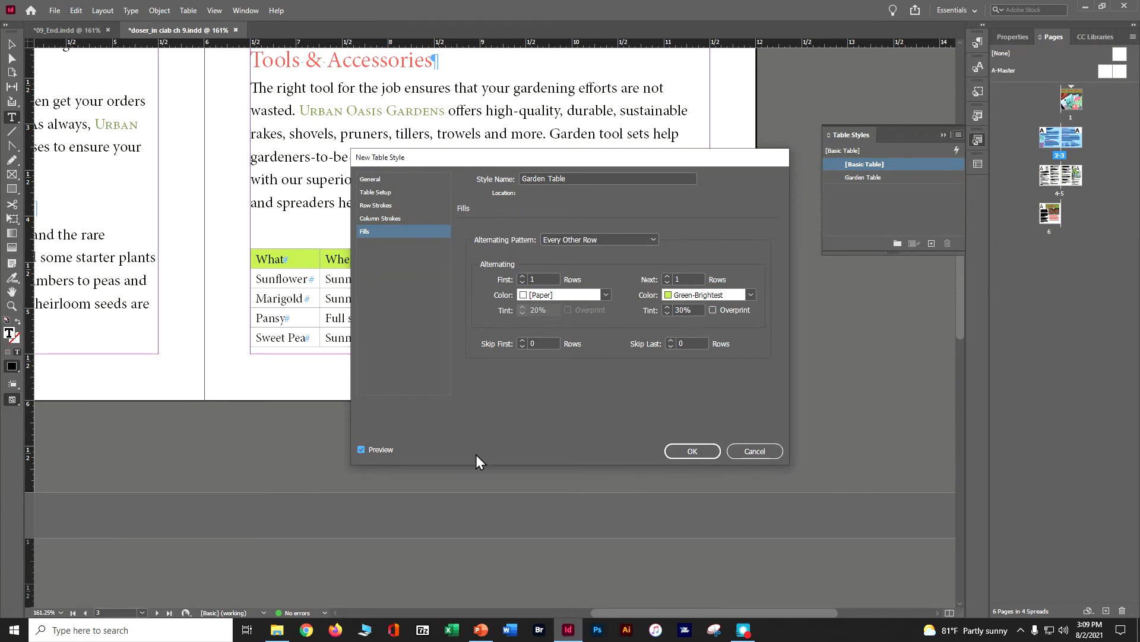
click(673, 450)
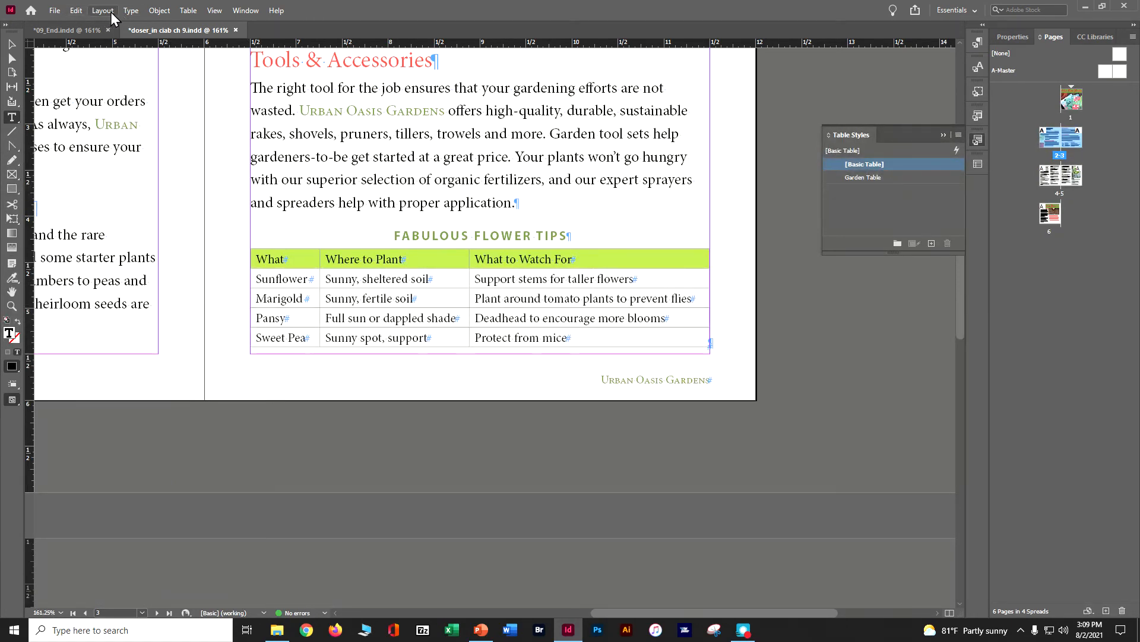
Select the entire Fabulous Flower Tips table and apply the Garden Table style, ending with the Selection tool active.
click(183, 11)
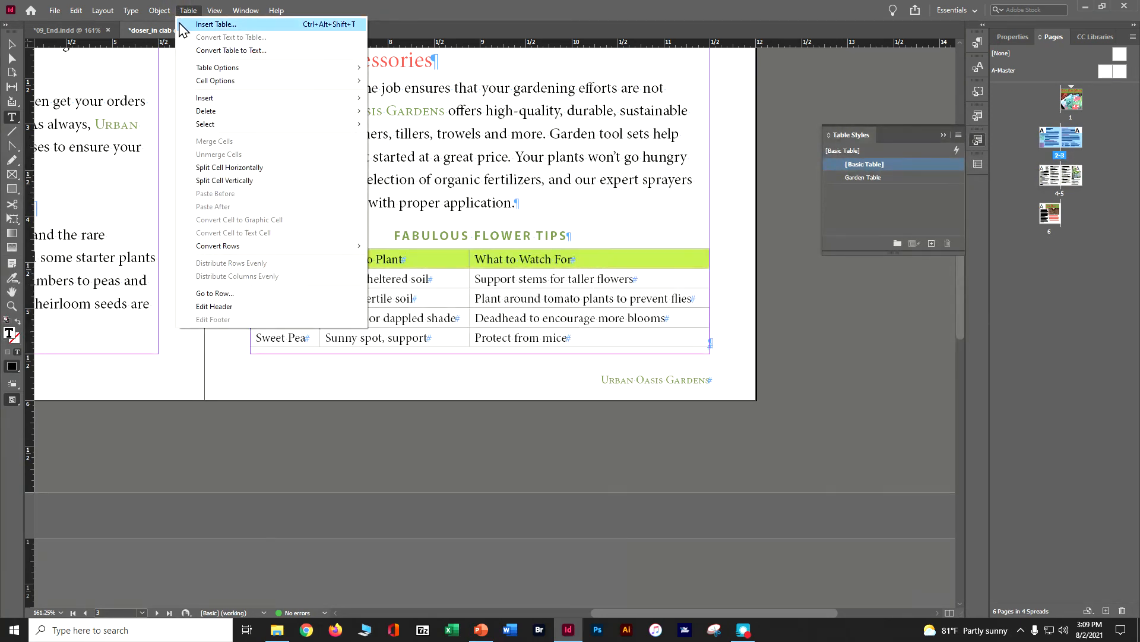
mouse_move(225, 126)
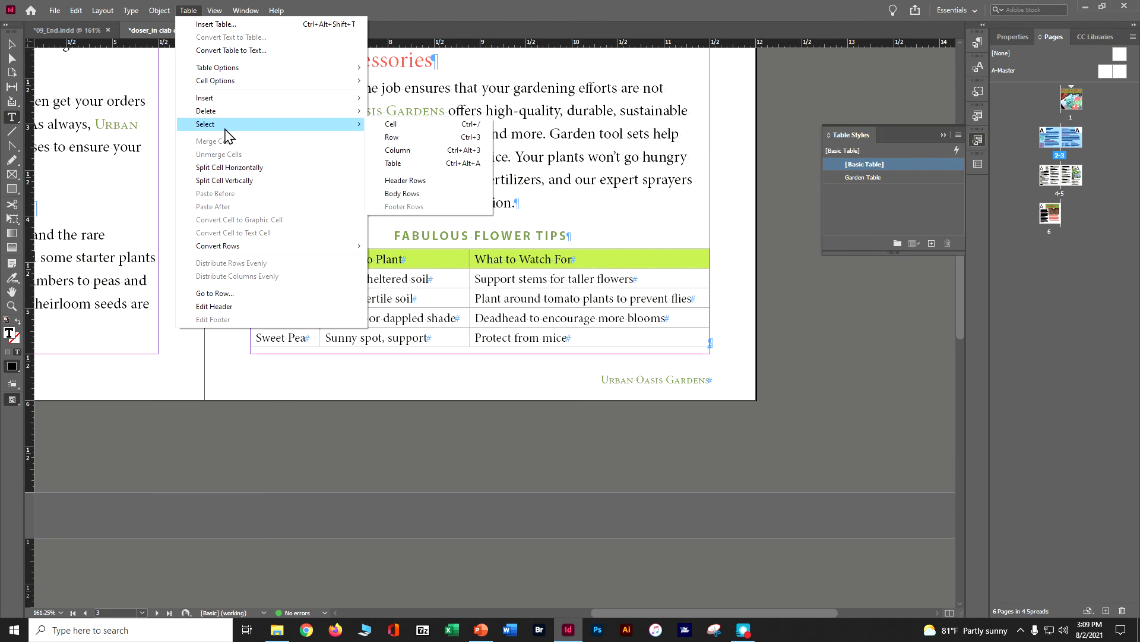
click(404, 158)
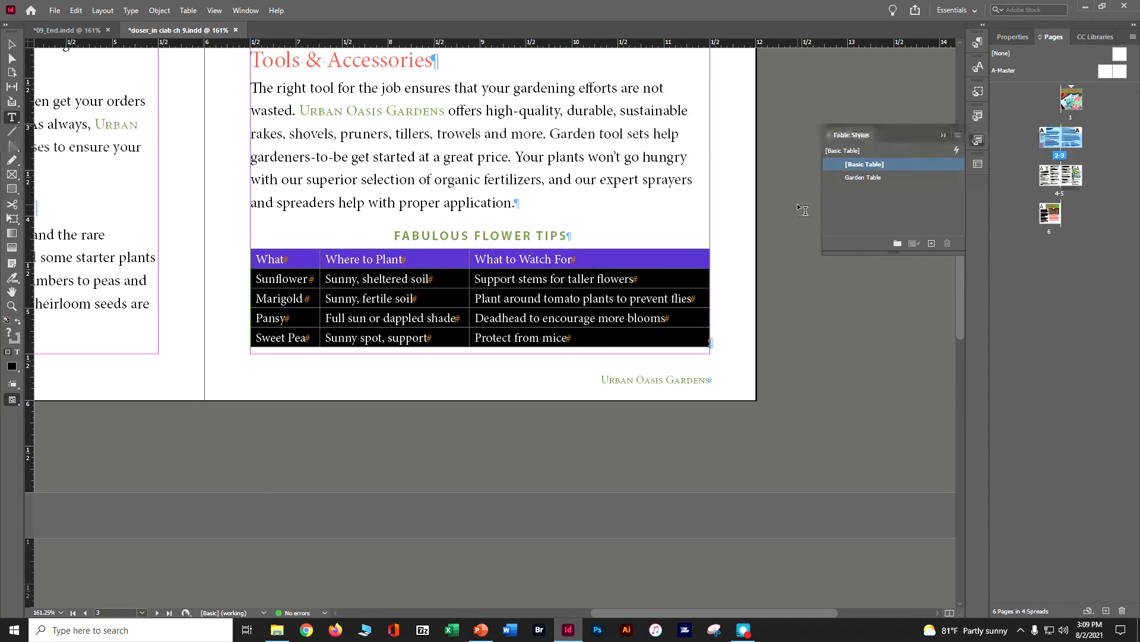
click(880, 177)
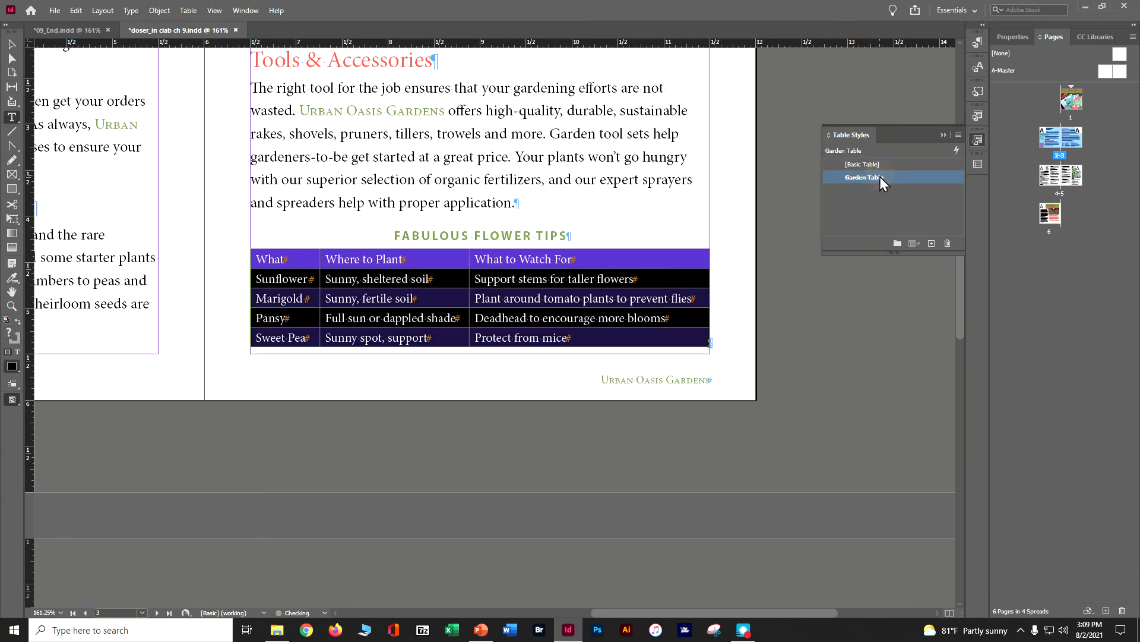
click(21, 47)
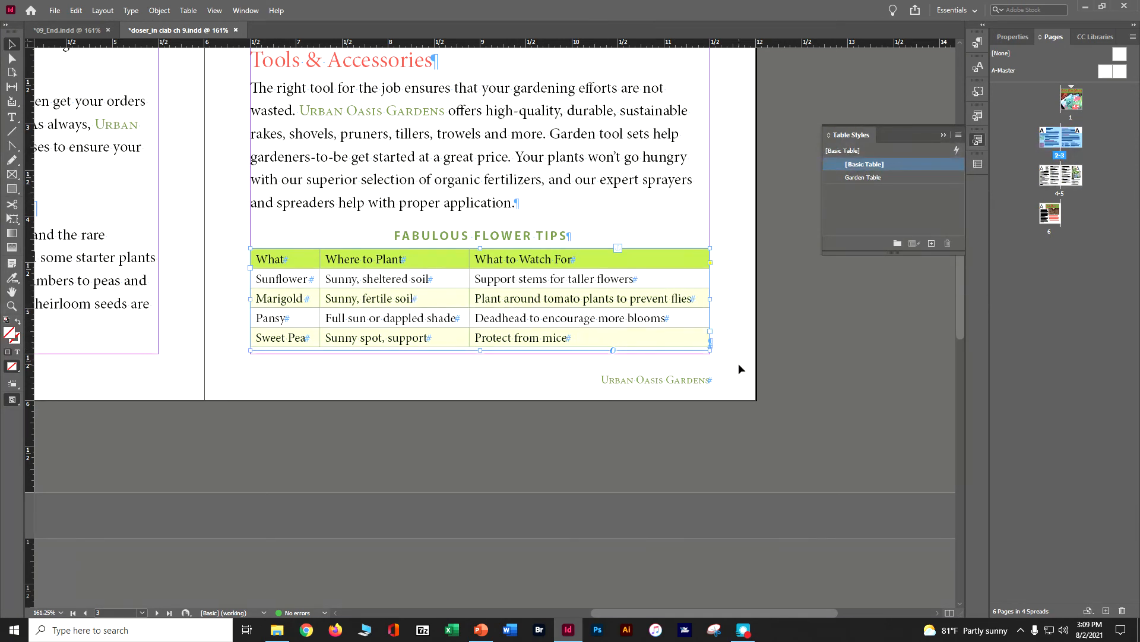
On page 6, select the entire Drop-In Gardening Clinics table and apply the Garden Table style, ending with the Selection tool active.
double_click(1057, 218)
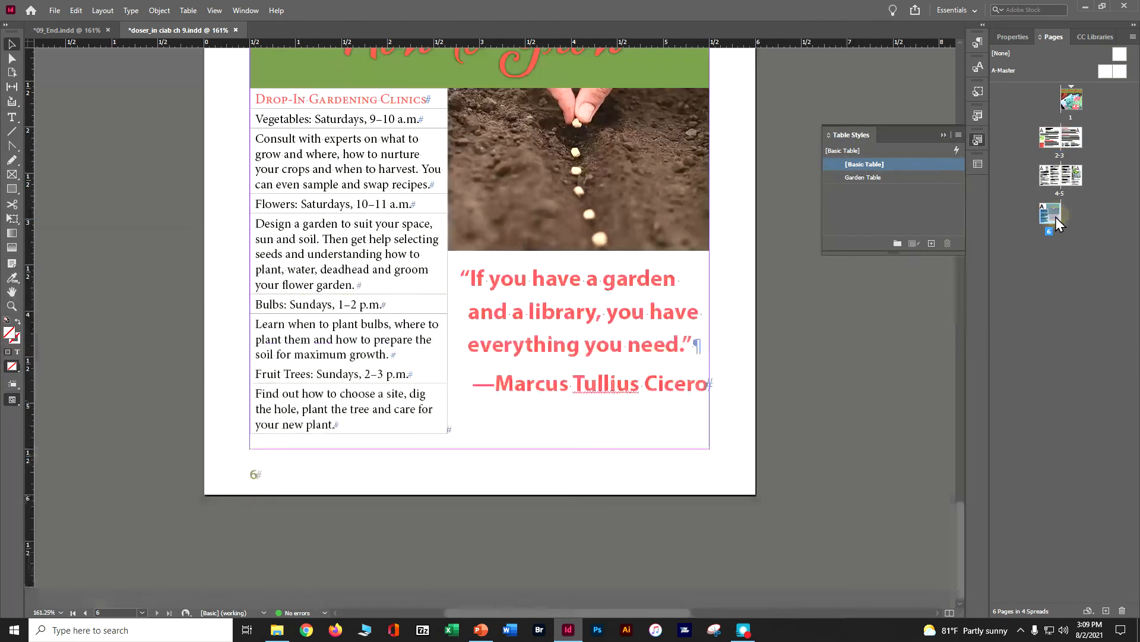
click(371, 101)
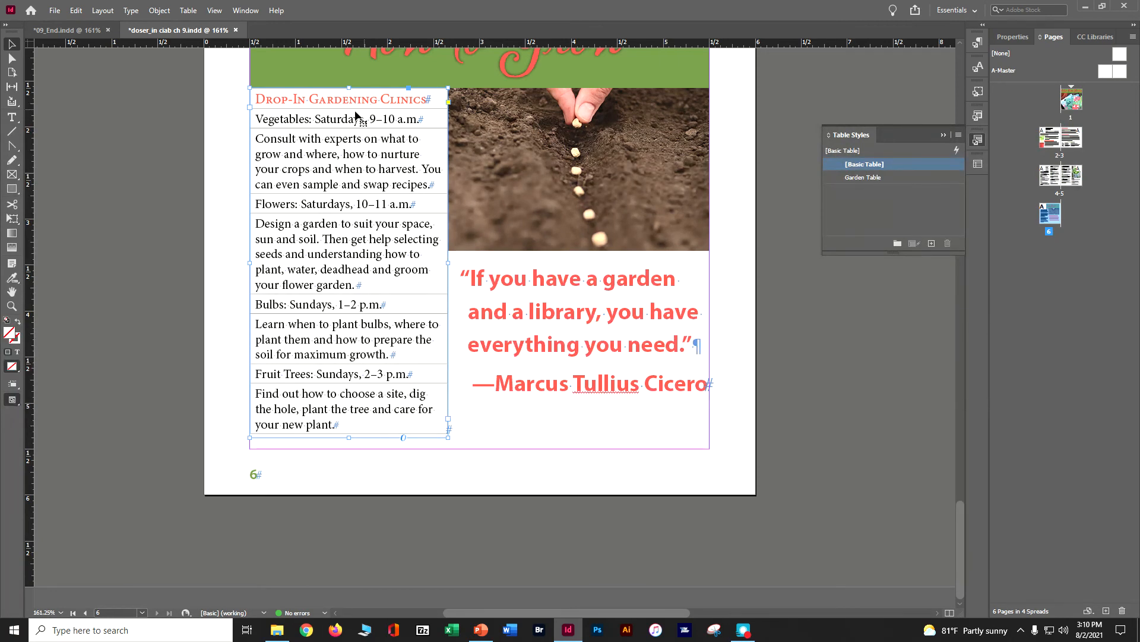
click(11, 117)
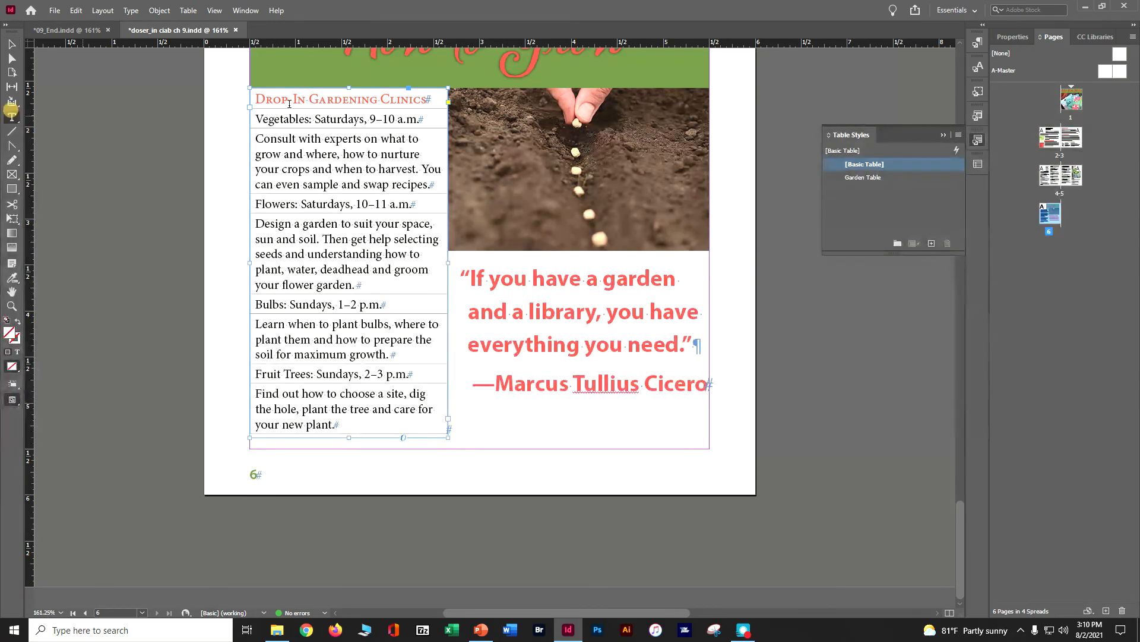
click(262, 117)
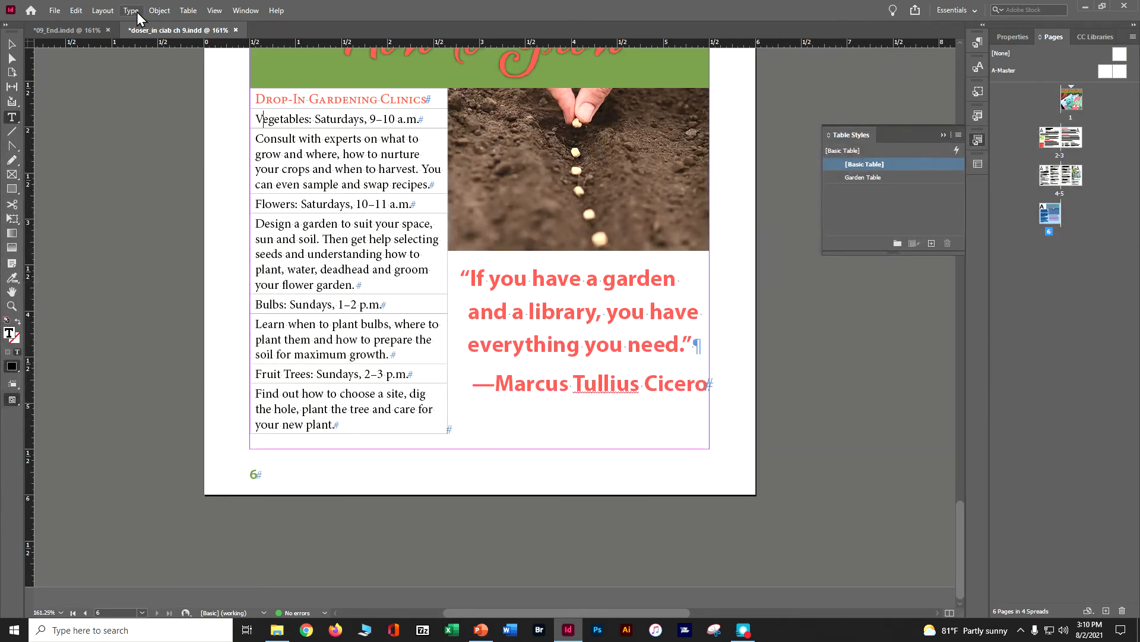
click(188, 12)
mouse_move(323, 124)
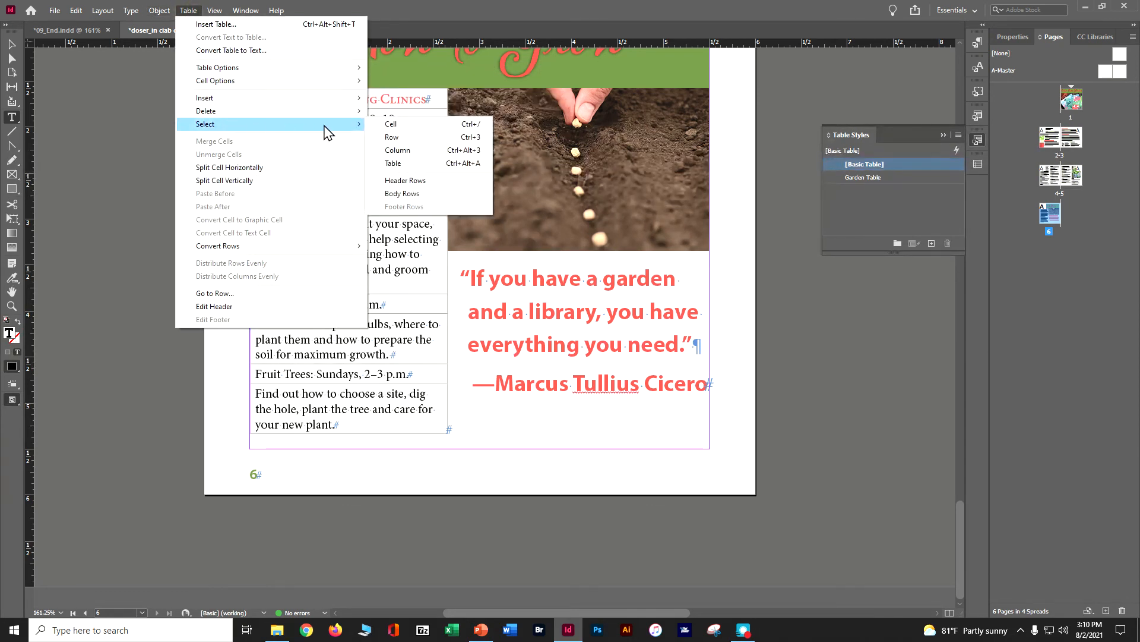
click(394, 164)
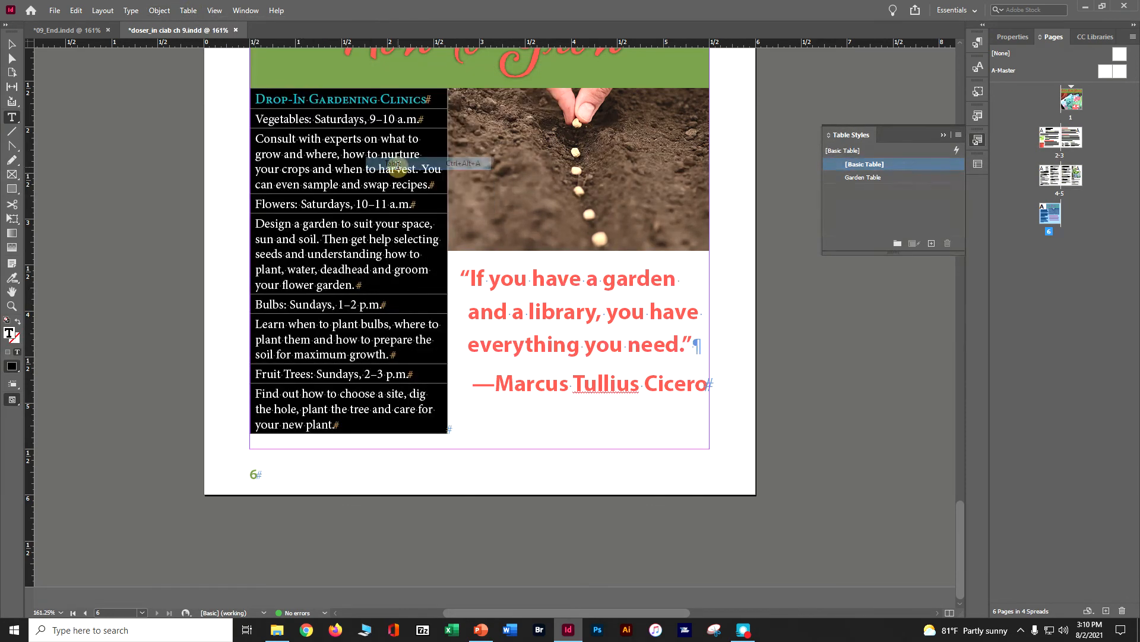
click(854, 179)
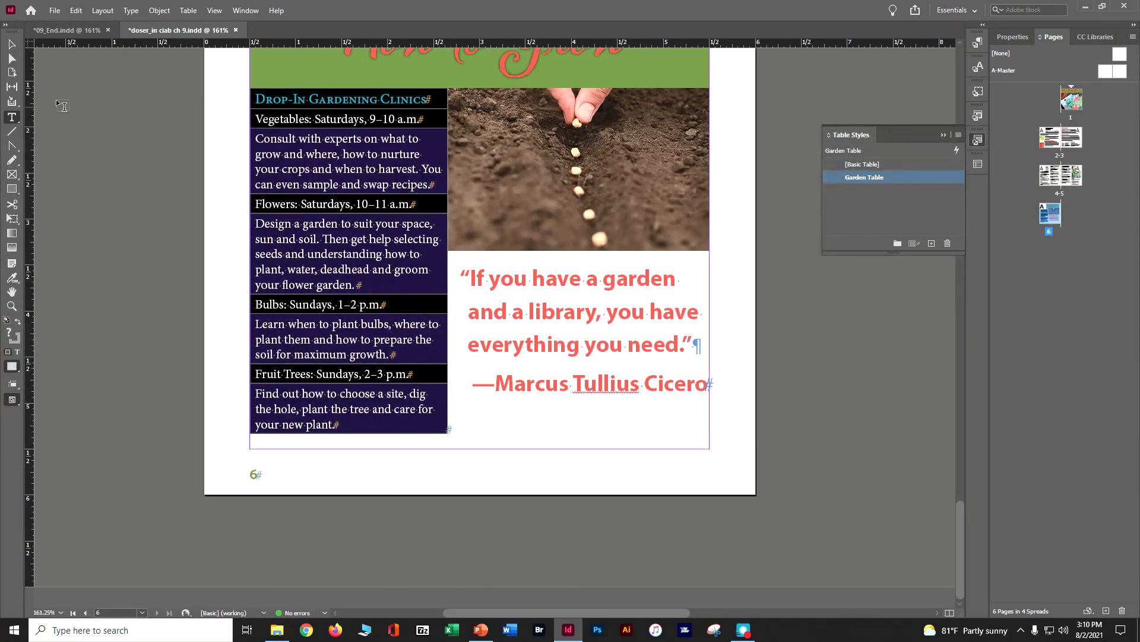
click(11, 44)
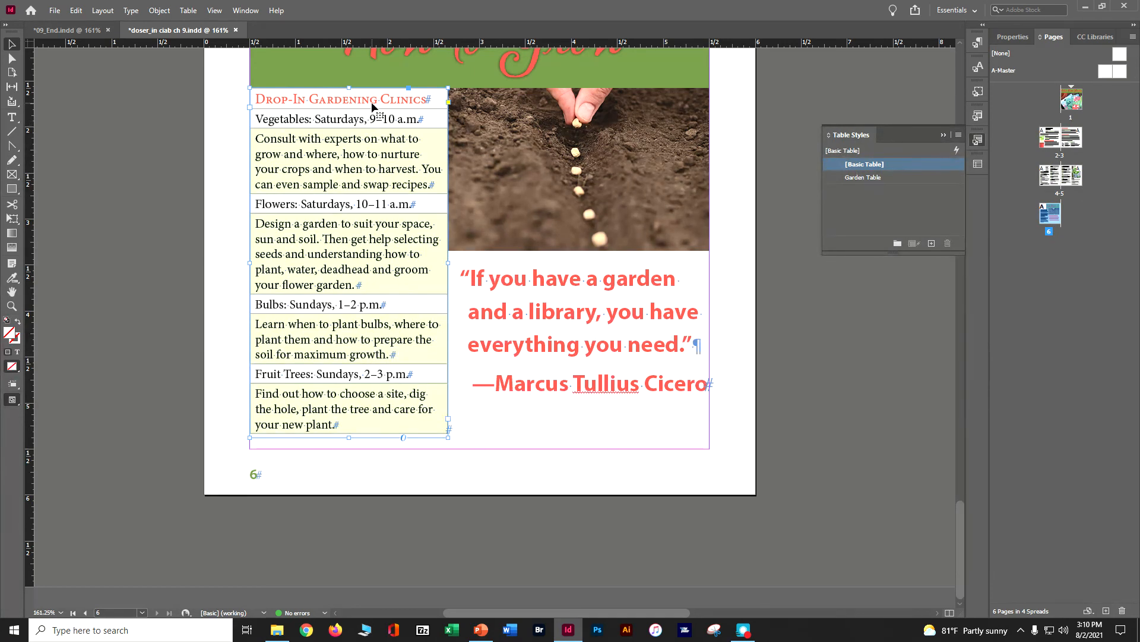
Apply the Table Head cell style to the Drop-In Gardening Clinics header cell, with the text cursor placed in it.
click(11, 117)
click(266, 98)
click(879, 177)
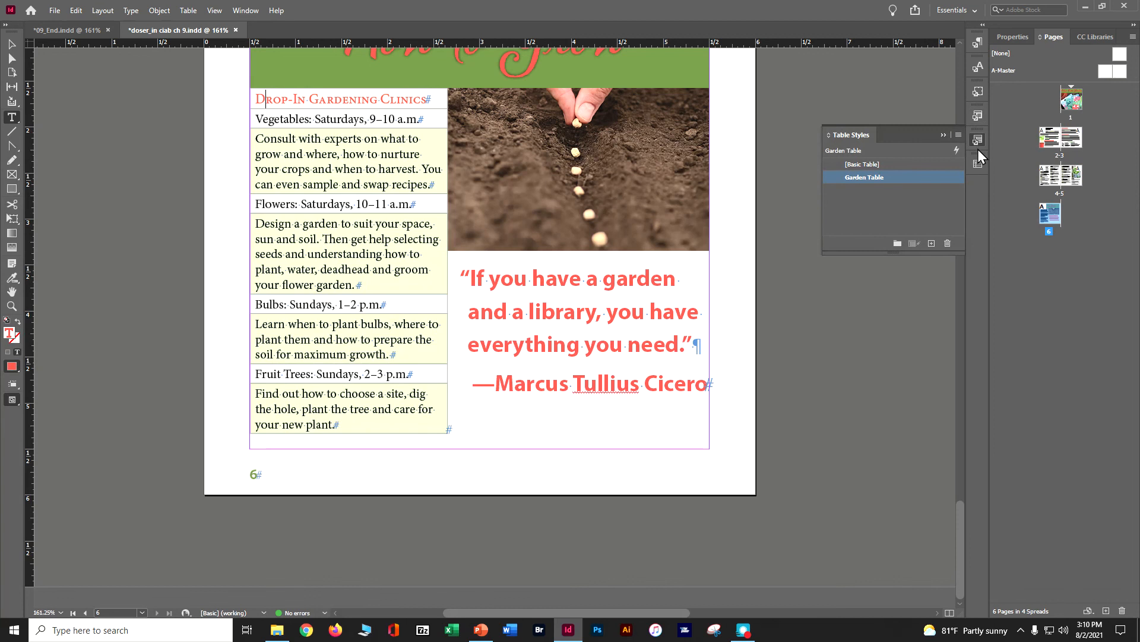
click(978, 113)
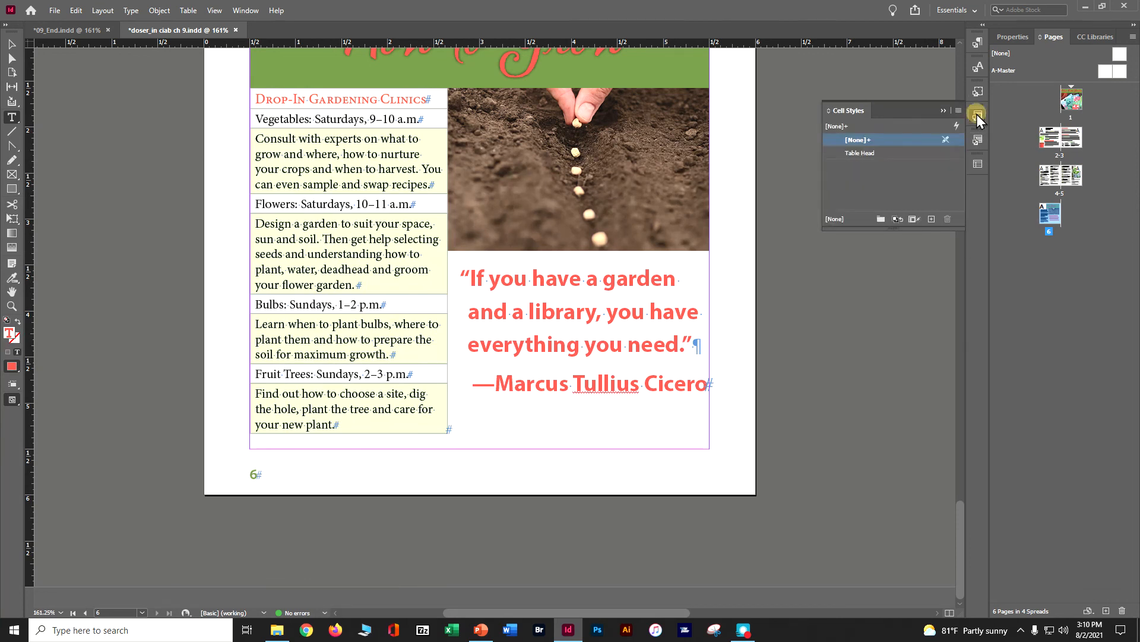
click(912, 153)
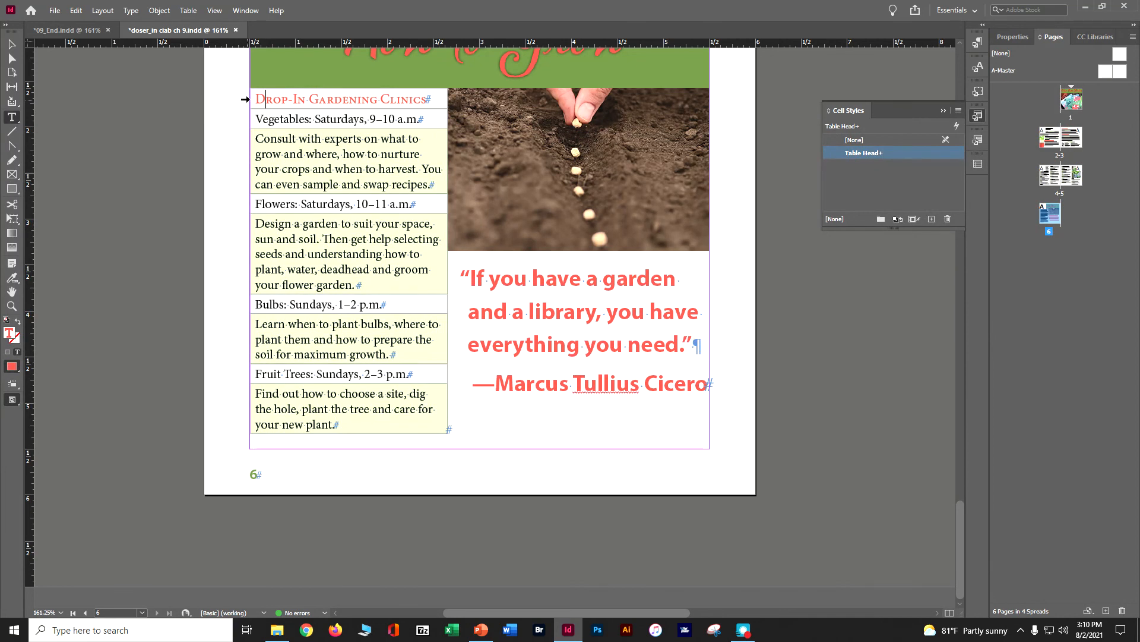
click(245, 99)
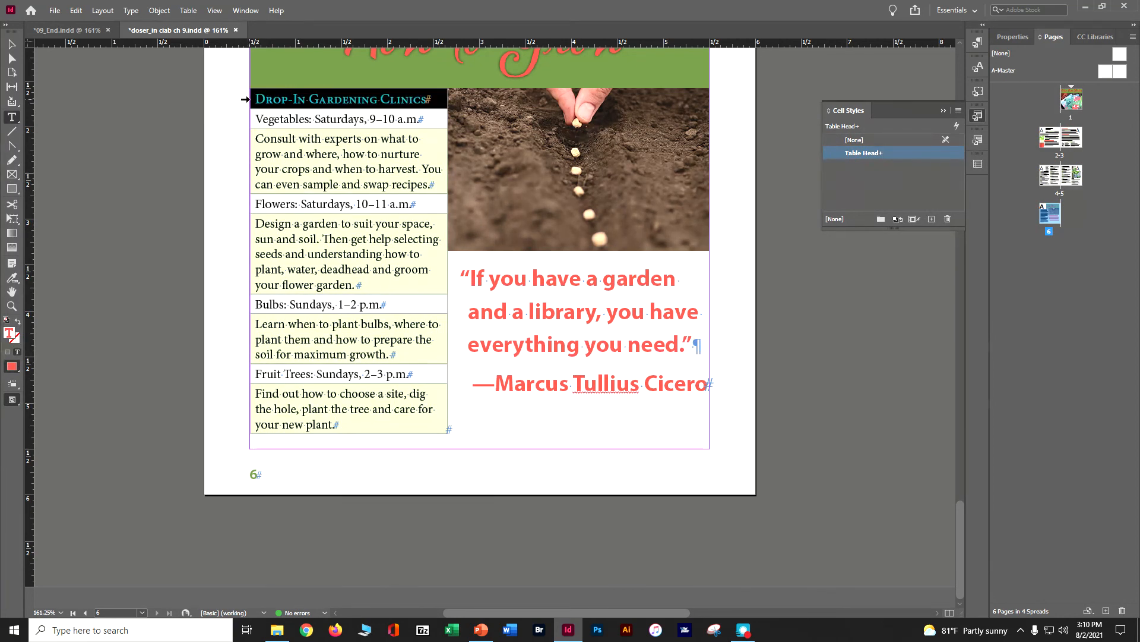
click(856, 153)
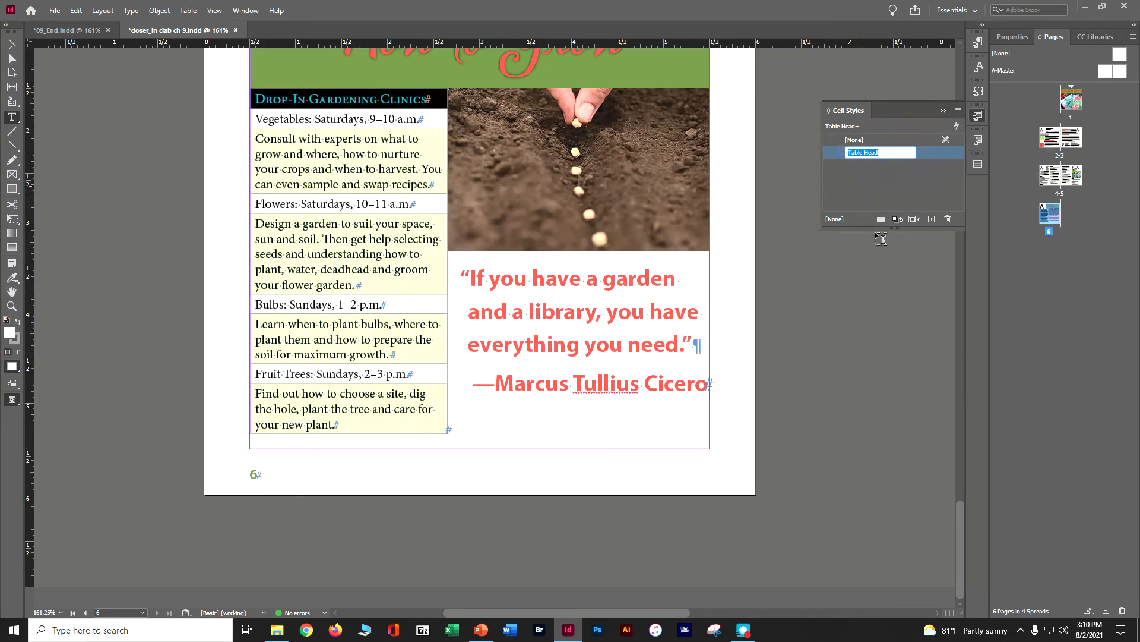
click(881, 238)
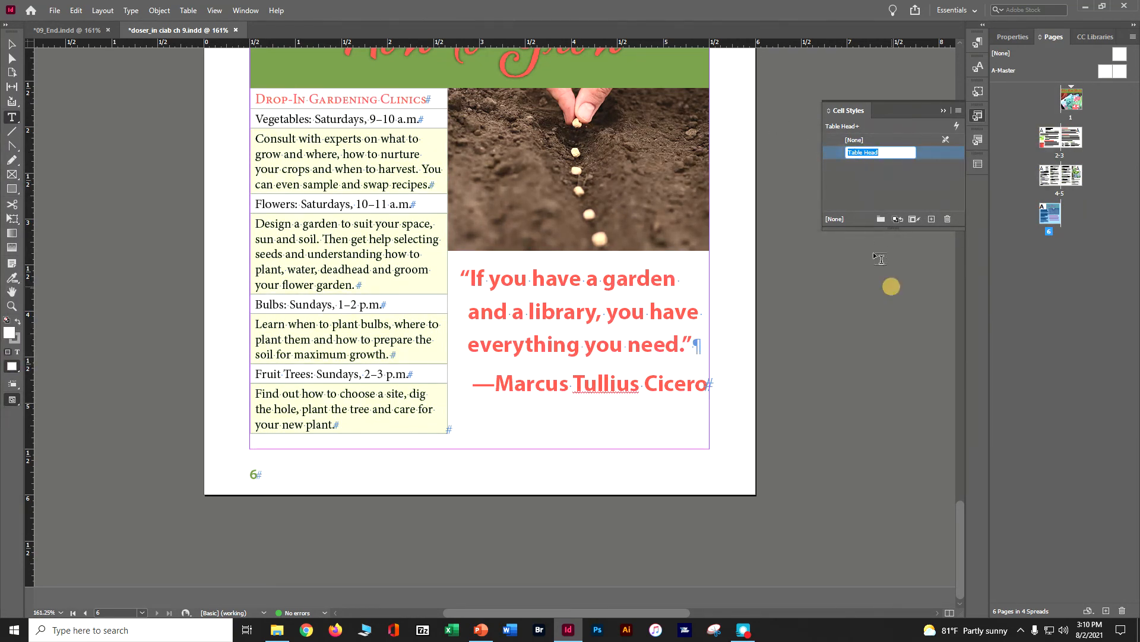
Select the Drop-In Gardening Clinics header row and open the Table Head cell style's options for inspection.
click(265, 97)
click(247, 98)
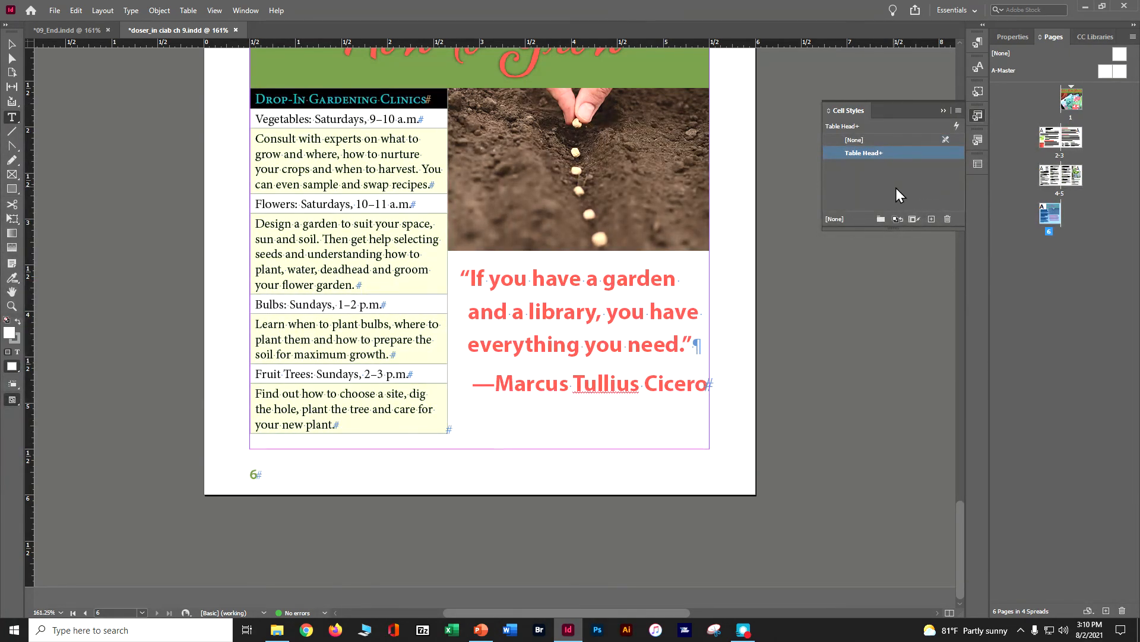
double_click(862, 155)
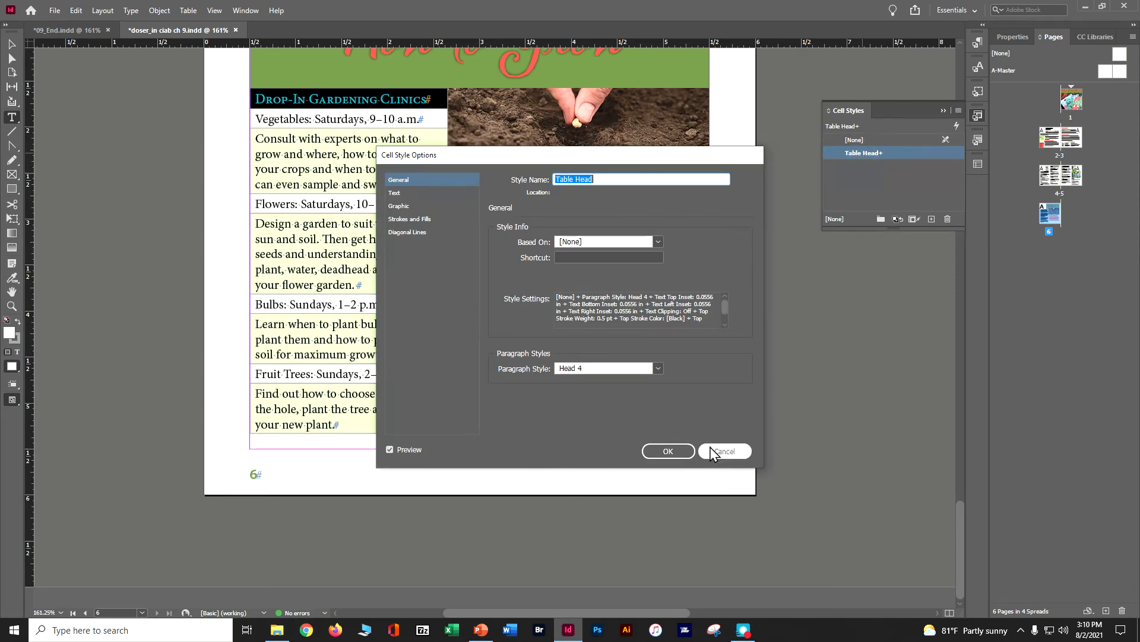